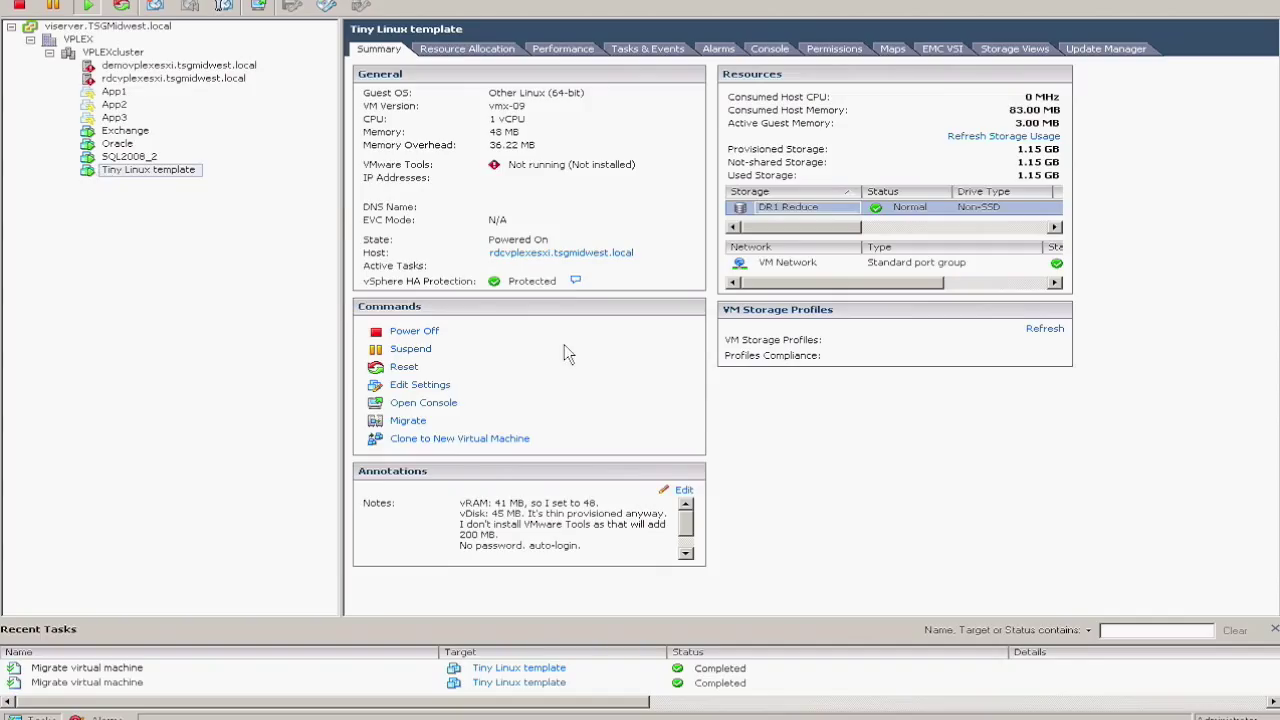
Move from the Tiny Linux template to the Summary of host demovplexesxi.tsgmidwest.local.
left_click(86, 170)
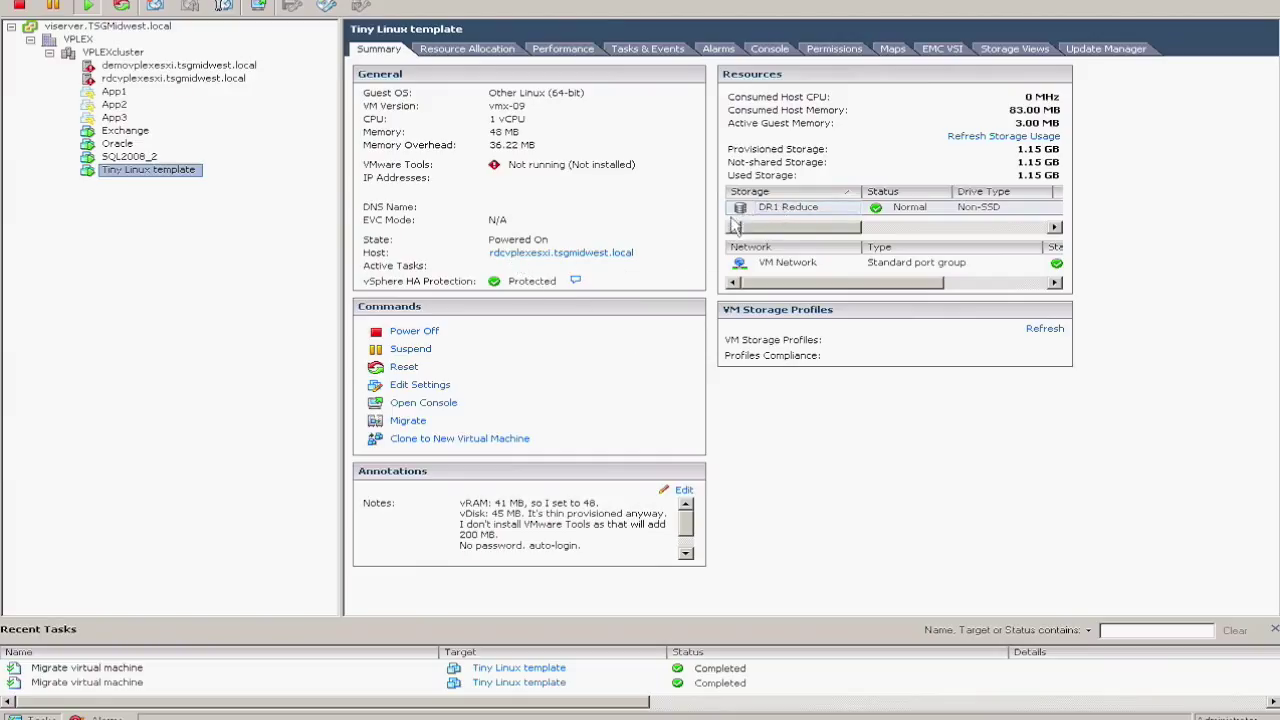
left_click(248, 68)
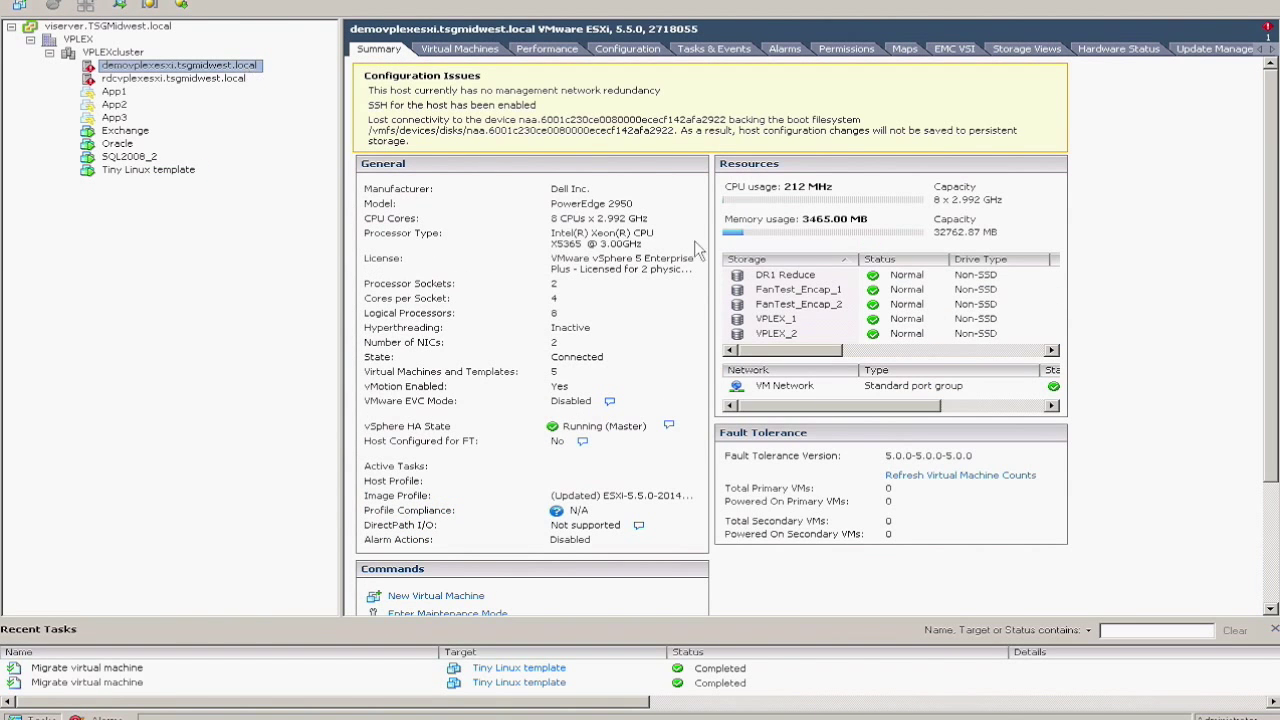
Locate the DR1 Reduce datastore in the storage of hosts demovplexesxi and rdcvplexesxi.
left_click(746, 275)
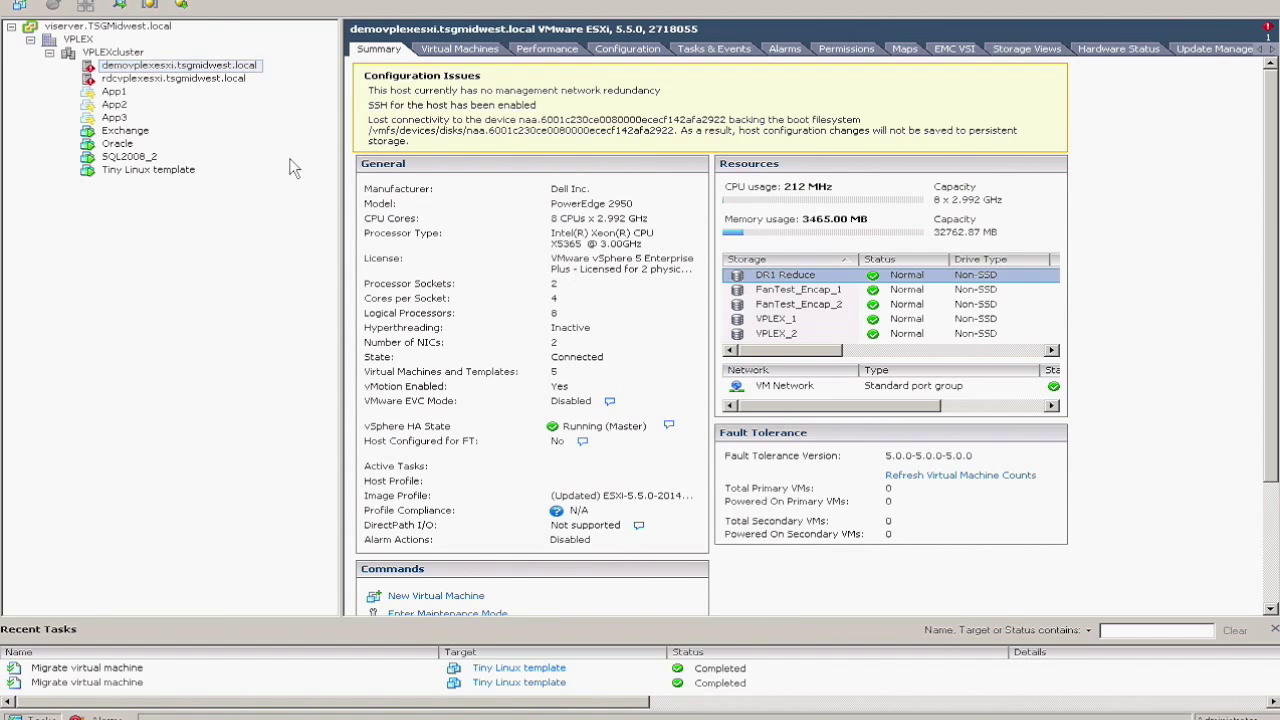
left_click(218, 80)
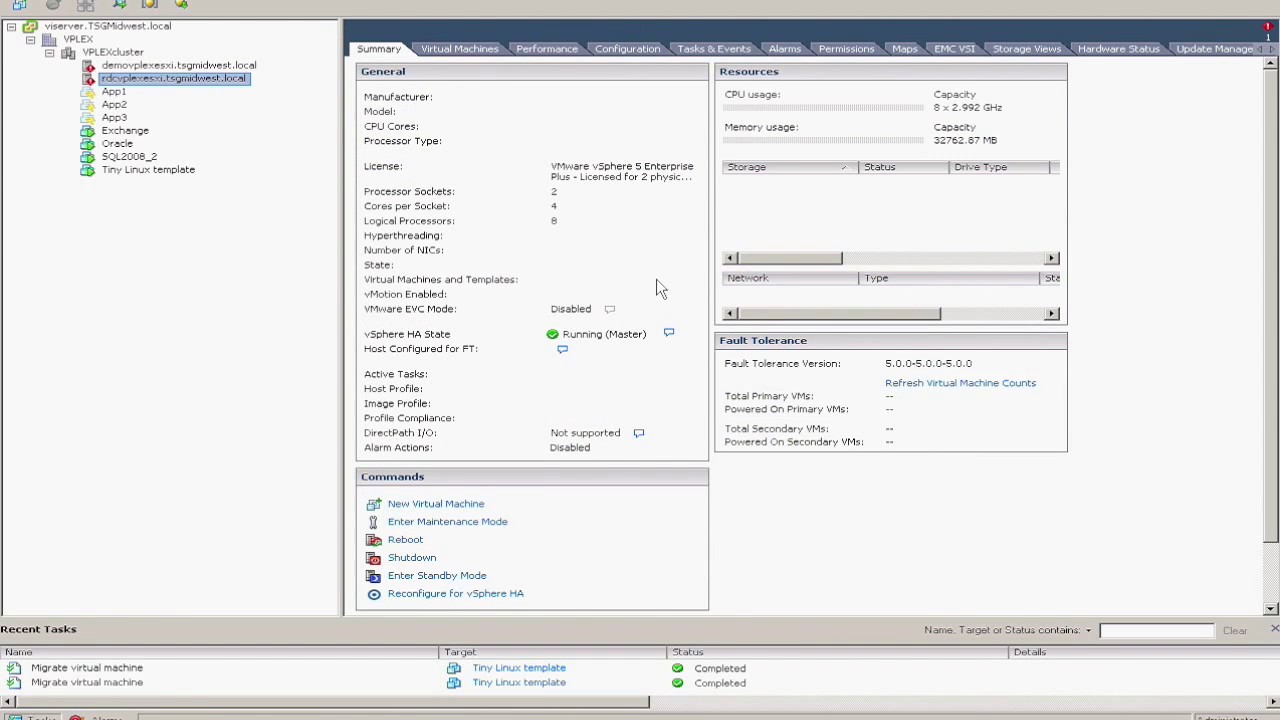
left_click(738, 245)
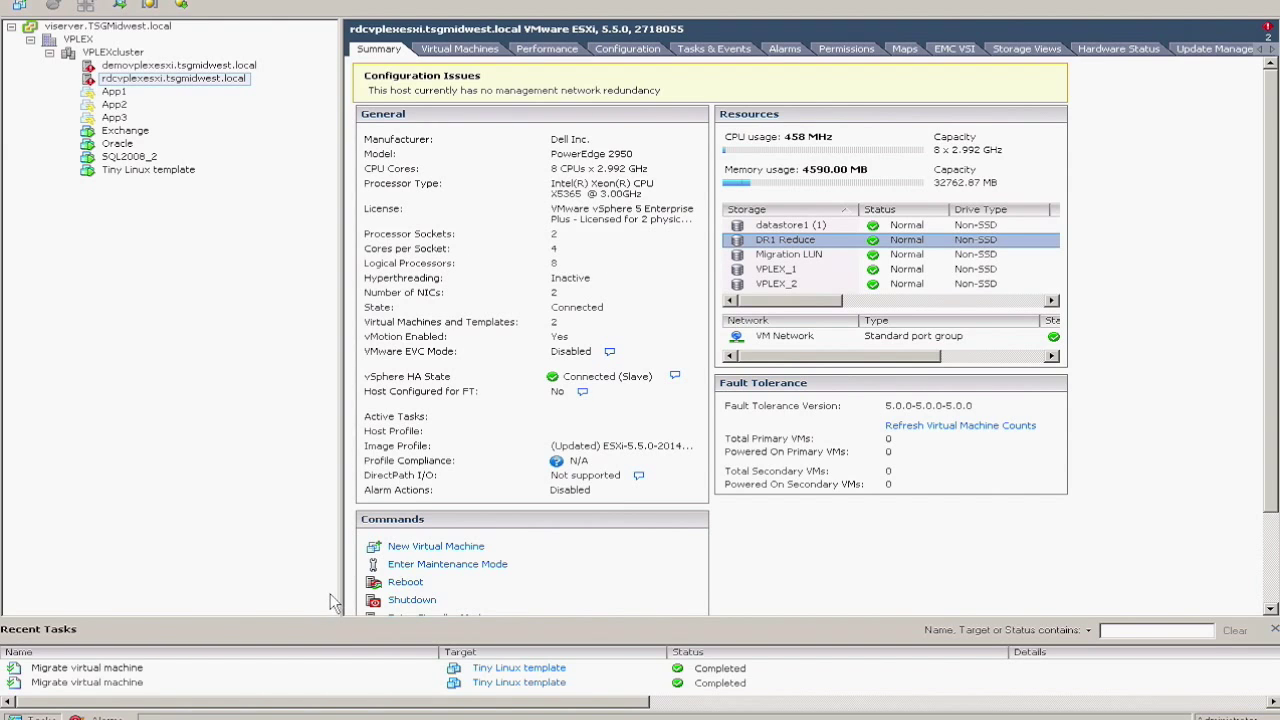
Mark the vMotion checklist step, then drag Tiny Linux template onto demovplexesxi.
key("alt+Tab")
left_click_drag(440, 462, 90, 462)
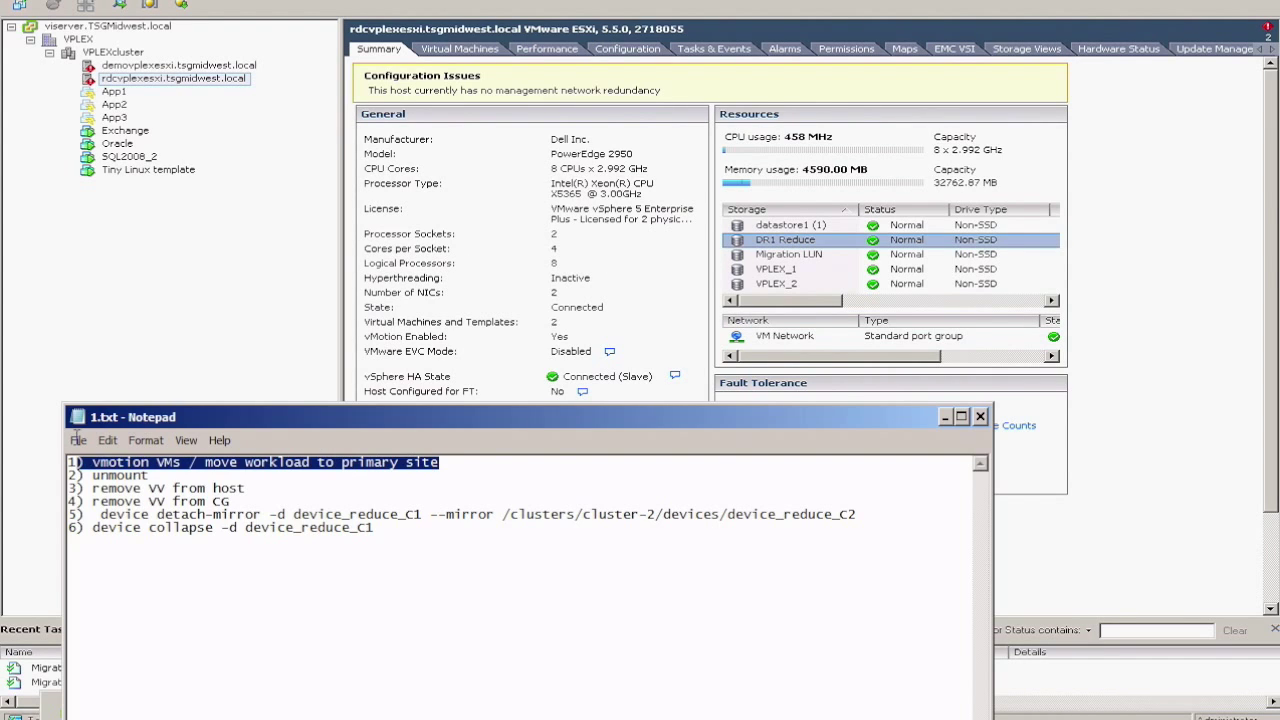
left_click(278, 338)
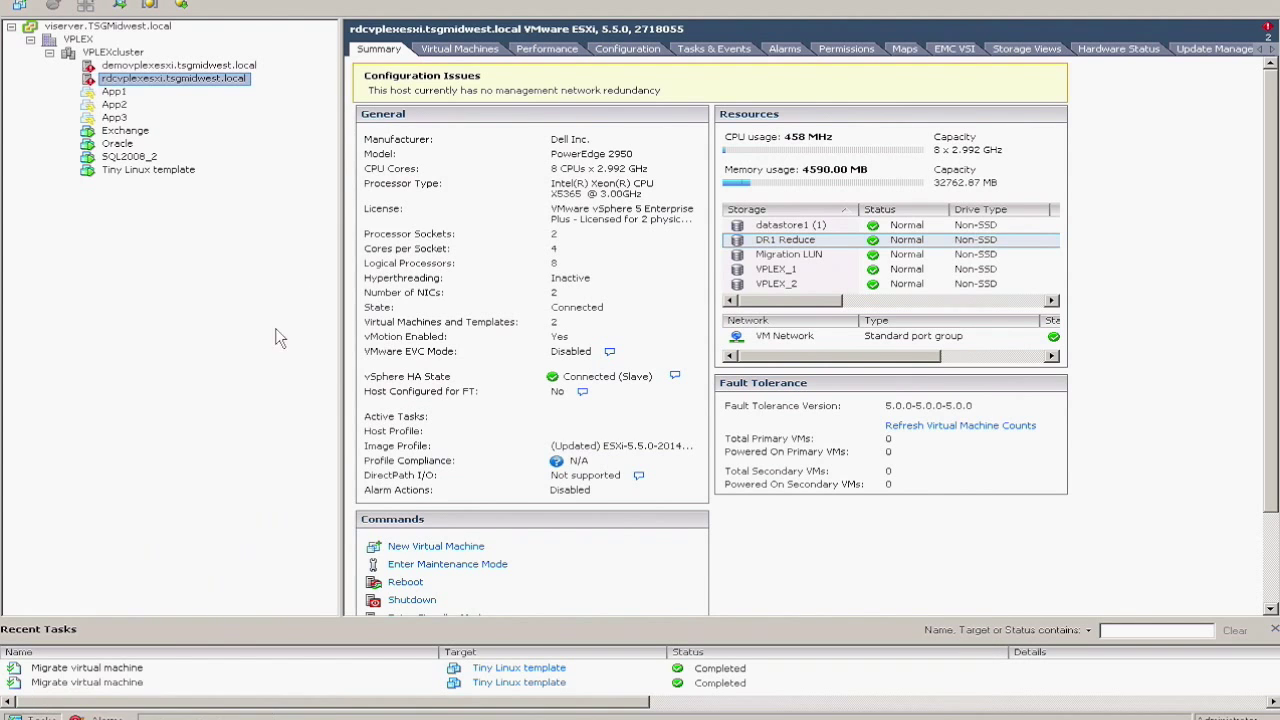
left_click_drag(125, 174, 170, 67)
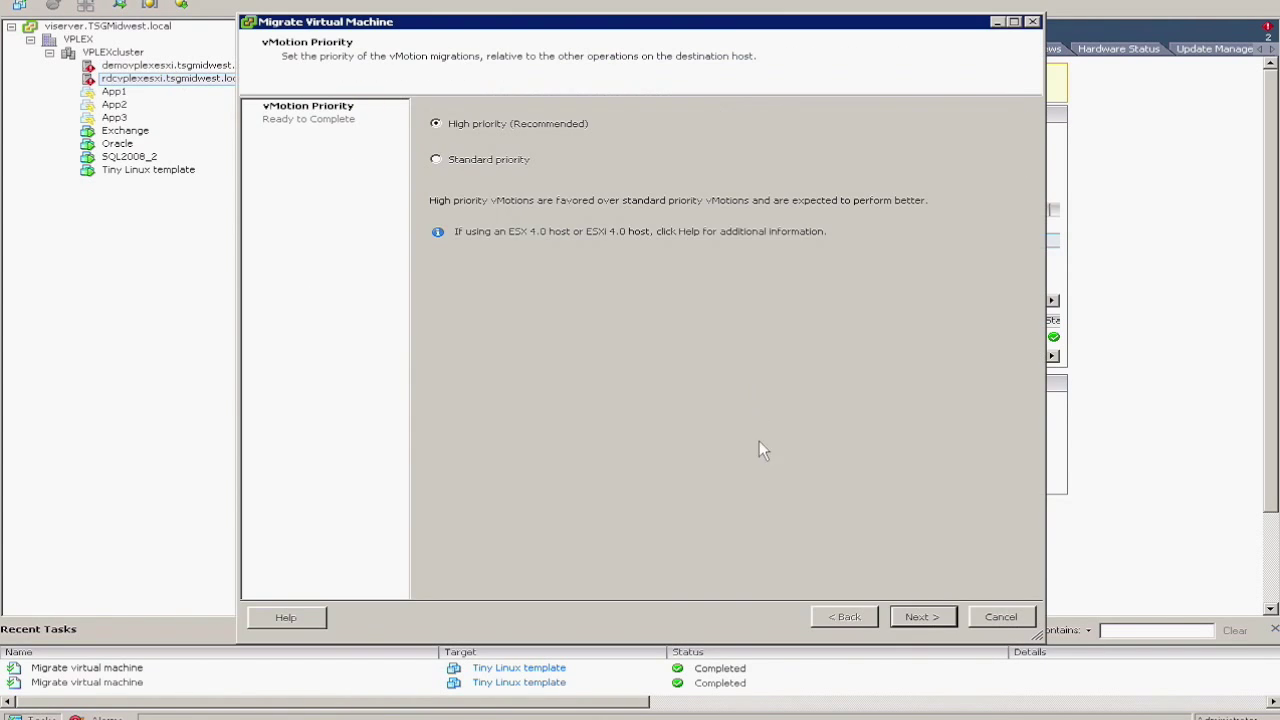
Keep High vMotion priority and complete migrating Tiny Linux template to demovplexesxi.
left_click(941, 619)
left_click(940, 618)
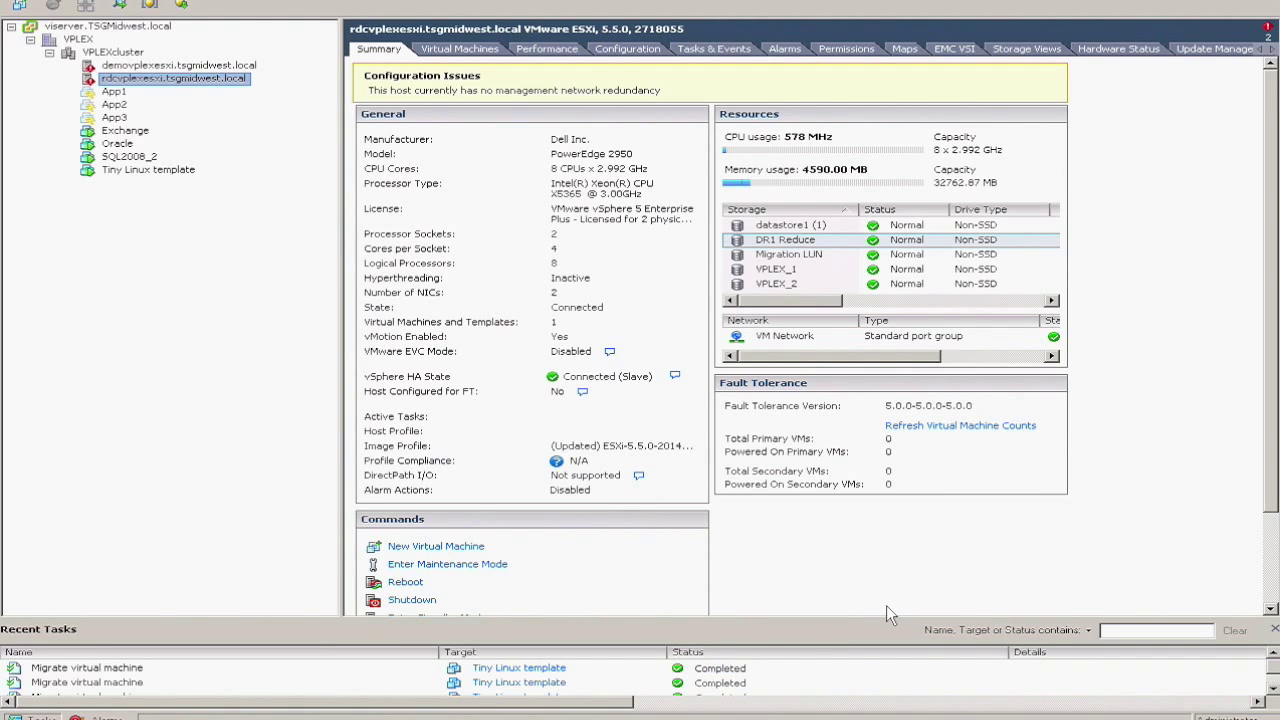
left_click(186, 714)
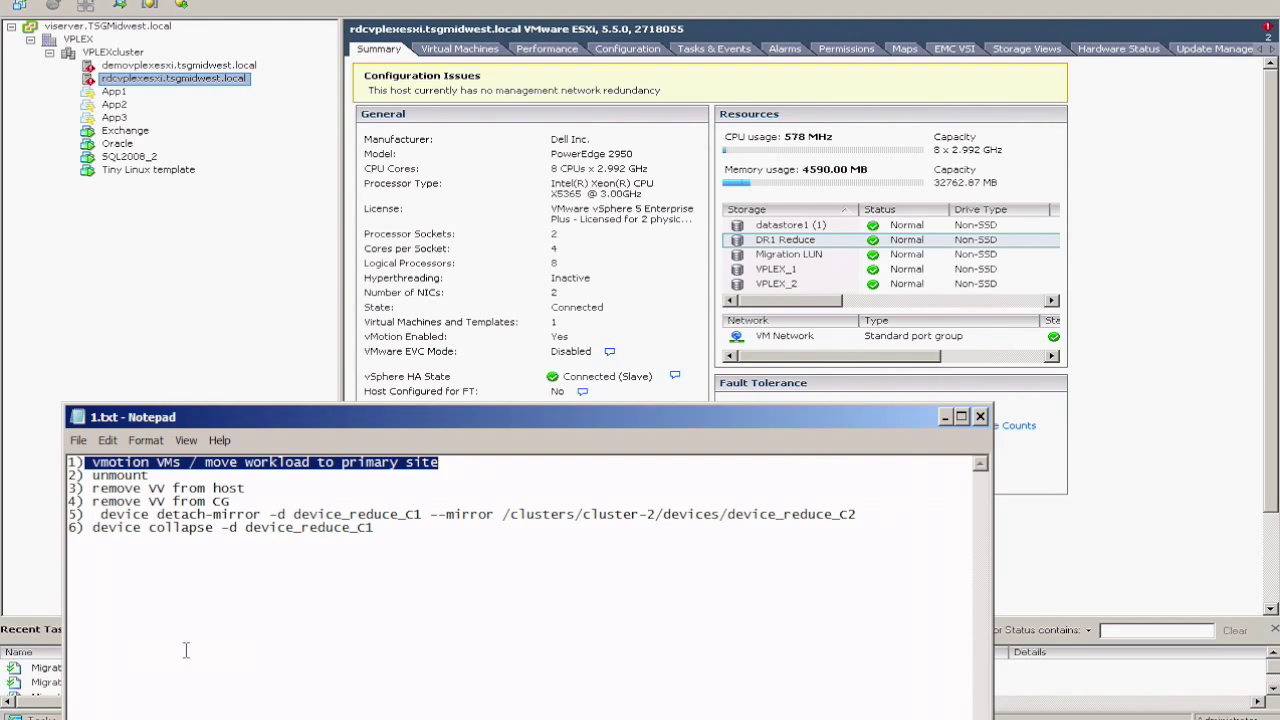
Tick the unmount step in the checklist and unmount DR1 Reduce from rdcvplexesxi.
double_click(128, 475)
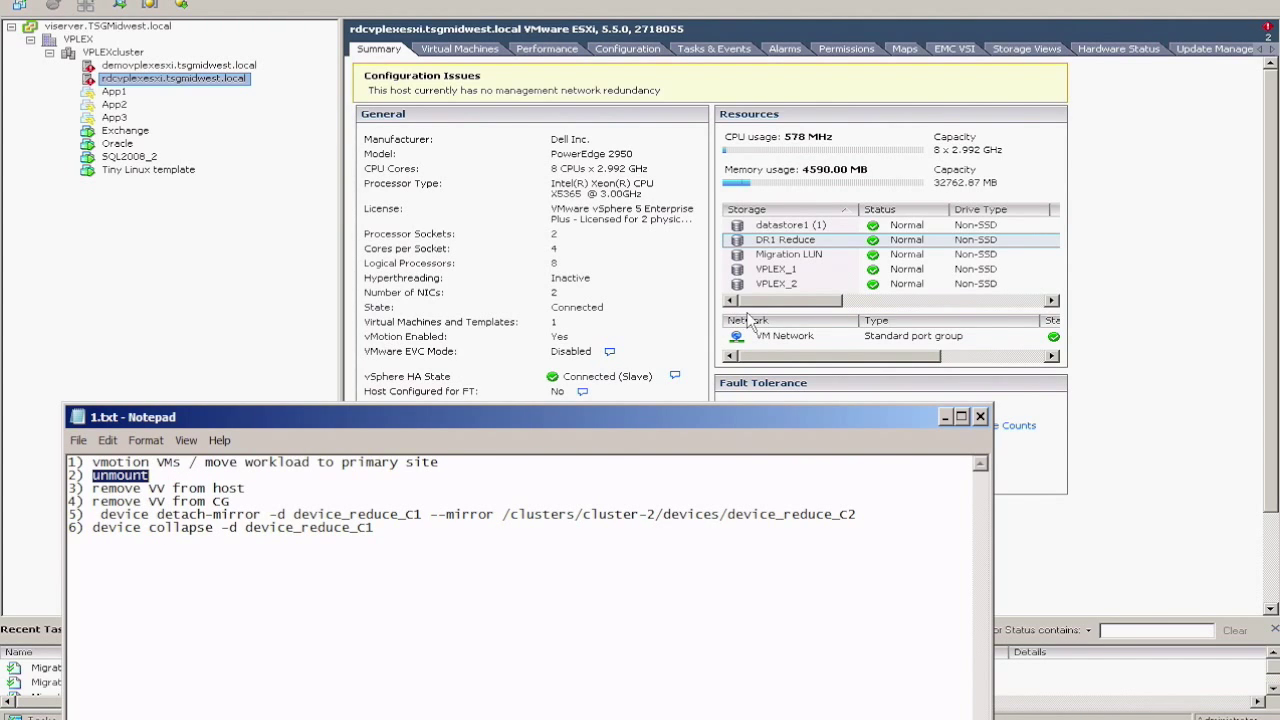
left_click(742, 248)
right_click(741, 249)
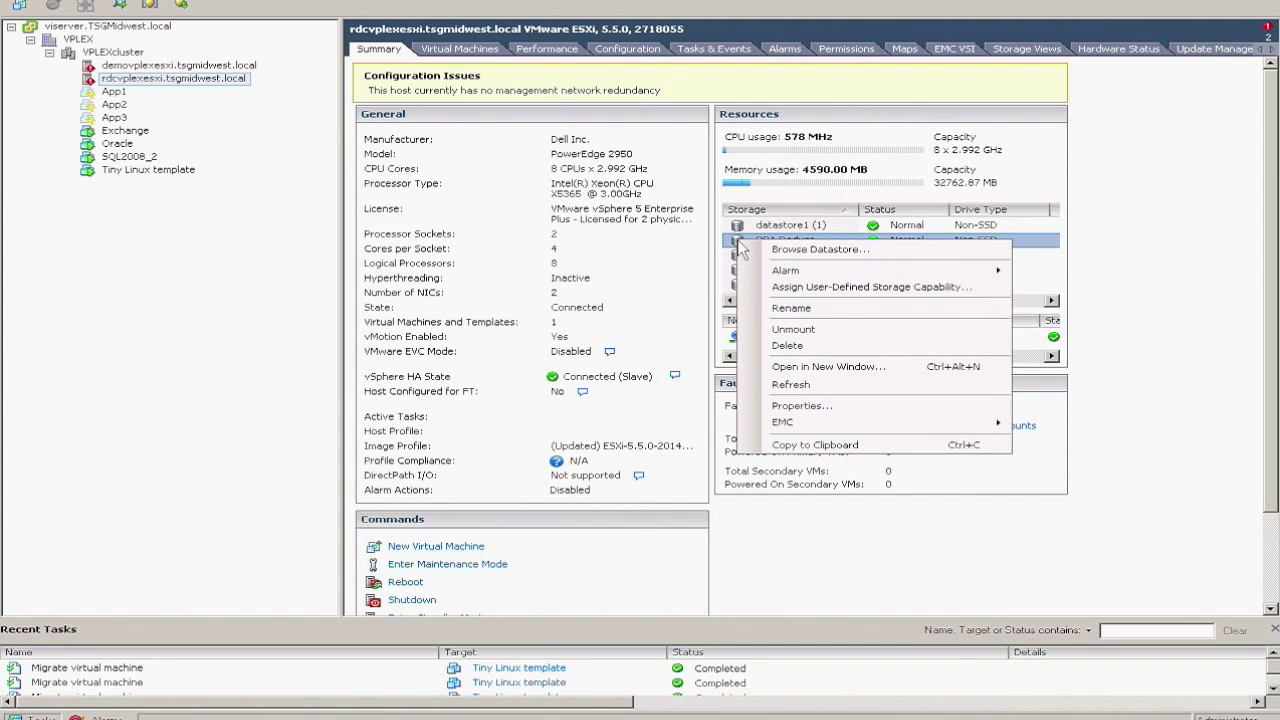
left_click(748, 328)
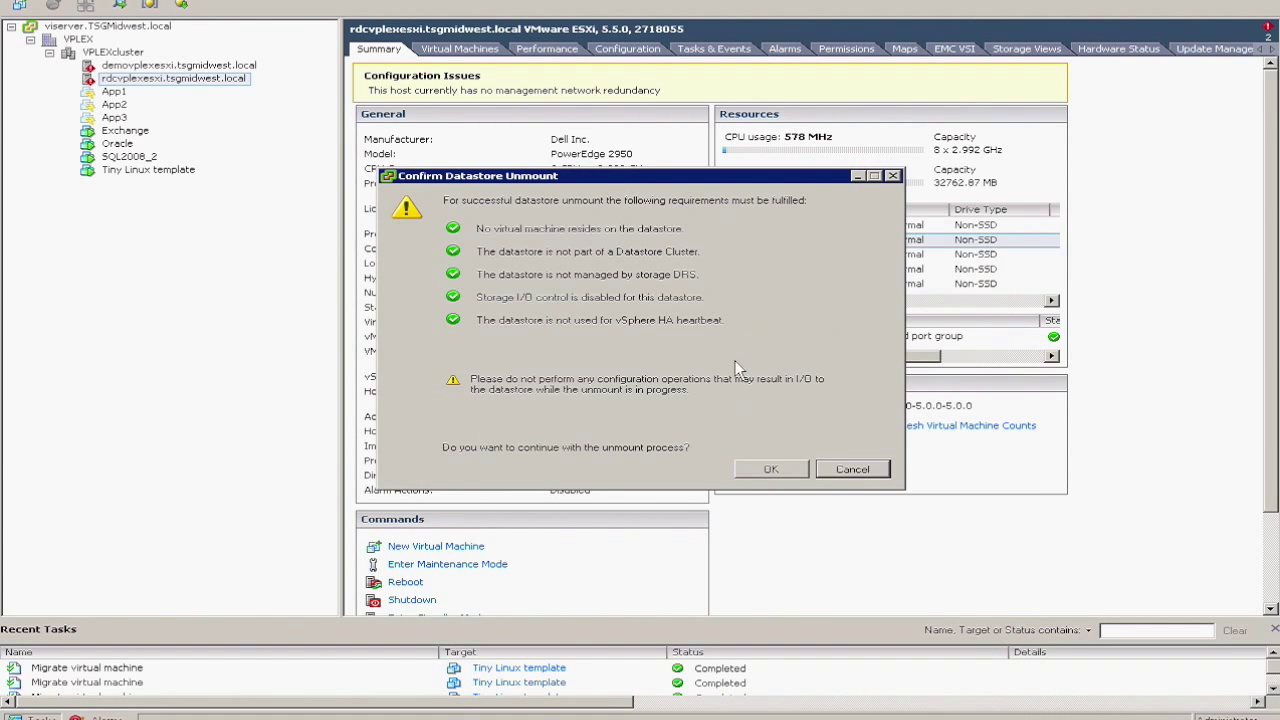
left_click(768, 470)
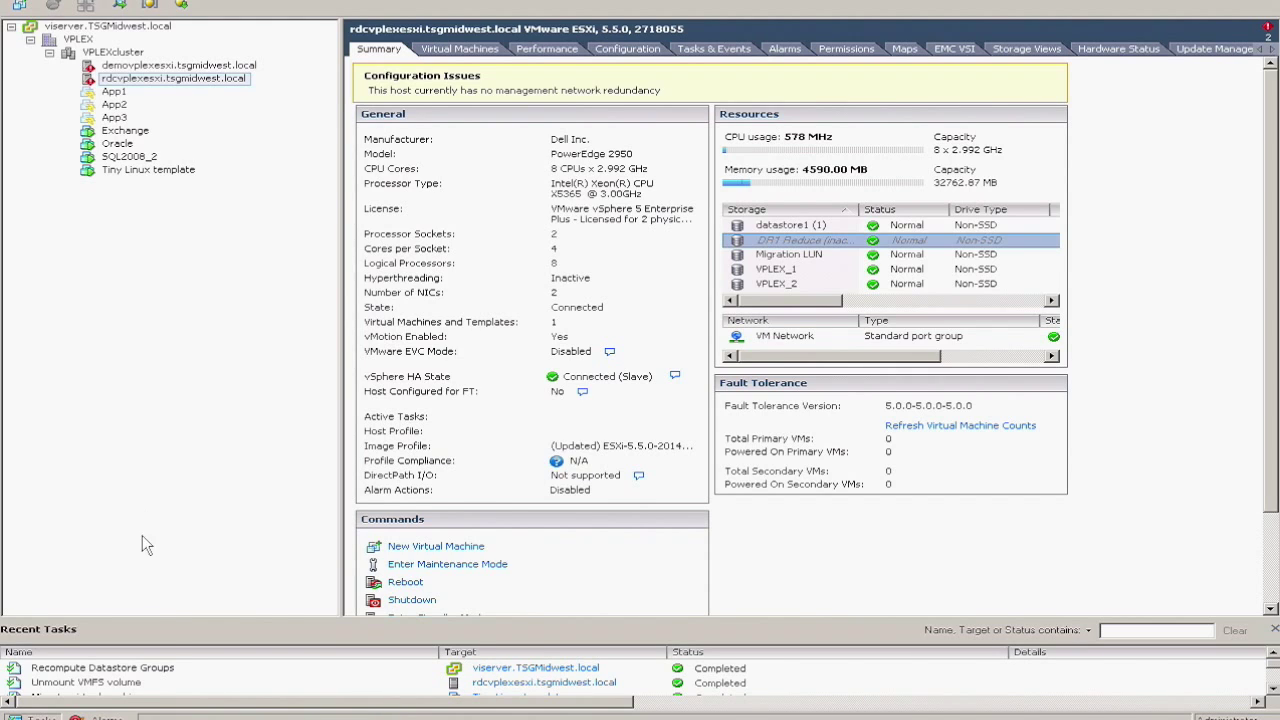
mouse_move(100, 718)
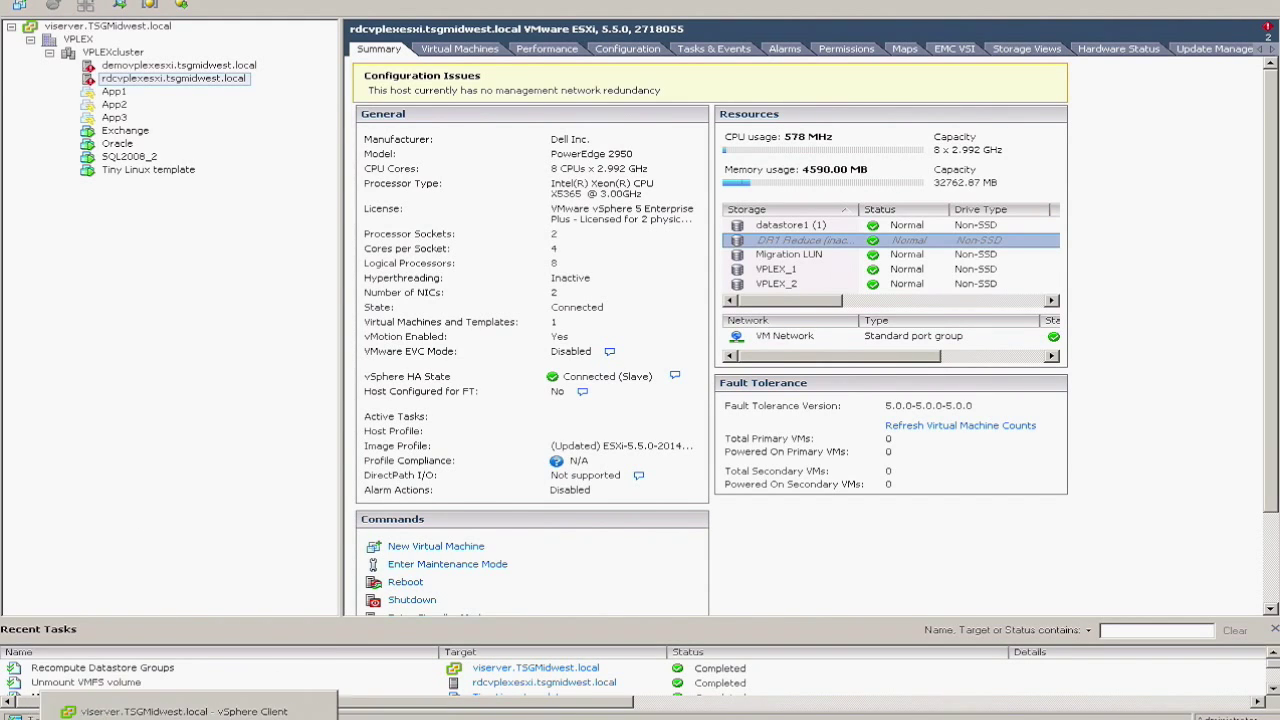
Mark step 3, removing the volume from the host, in the Notepad checklist.
key("alt+Tab")
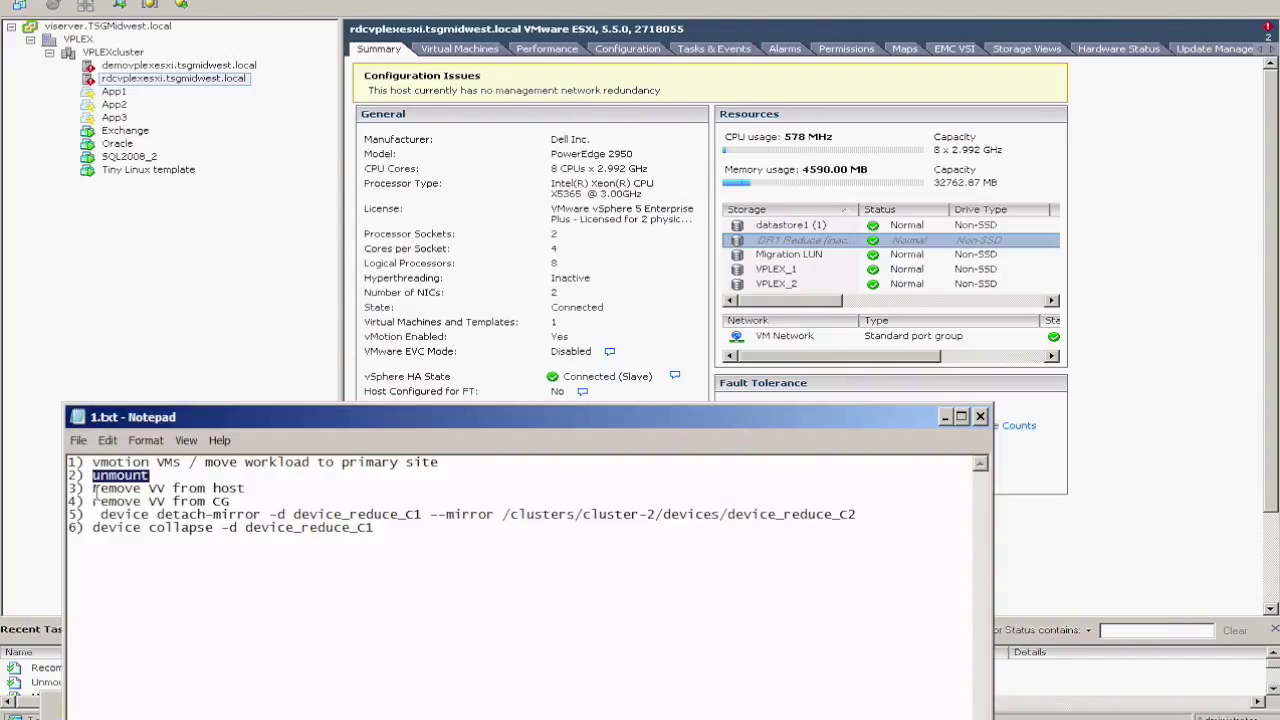
left_click_drag(93, 488, 246, 488)
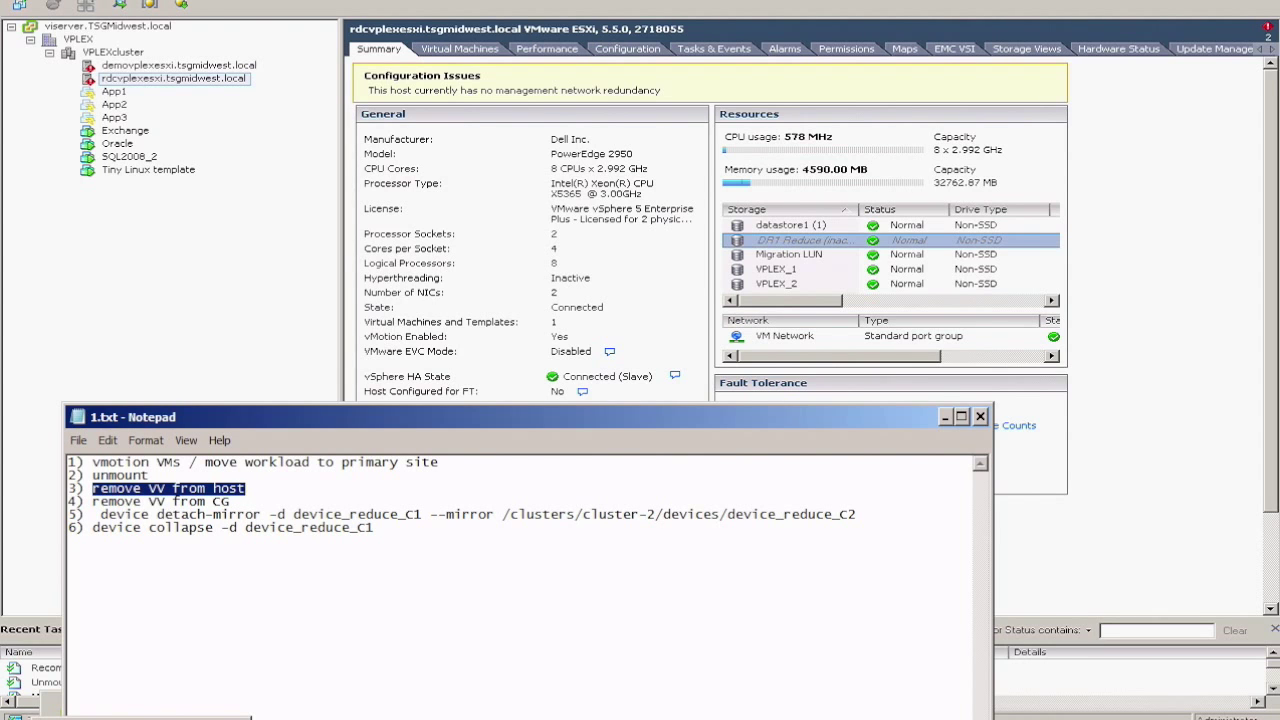
key("alt+Tab")
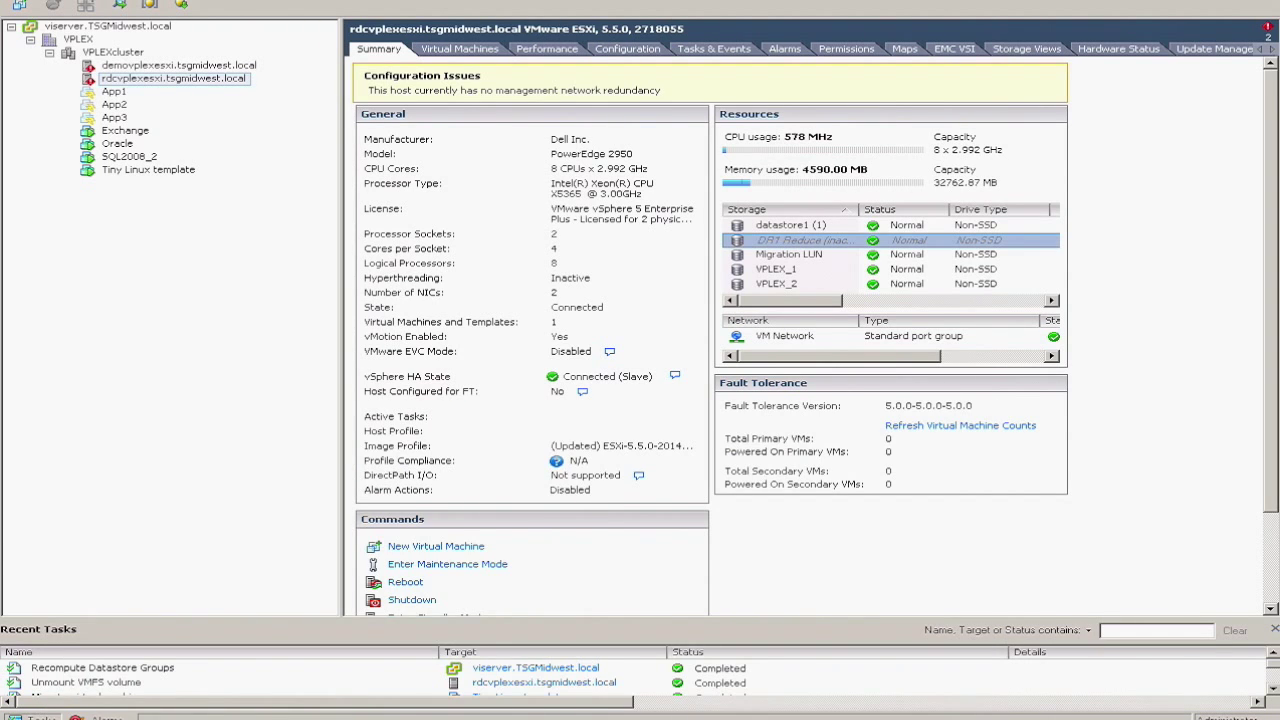
Open the DR1_reduce_VV map in Unisphere and maximize it to full screen.
left_click(258, 710)
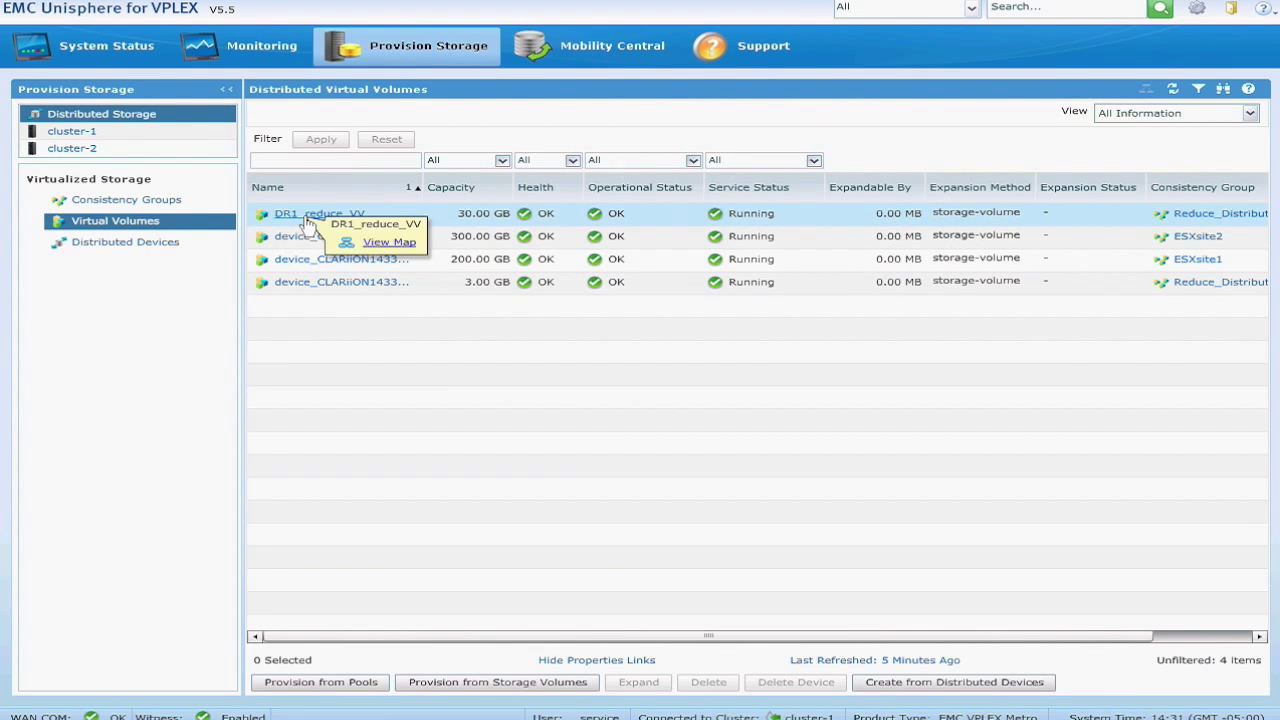
mouse_move(362, 226)
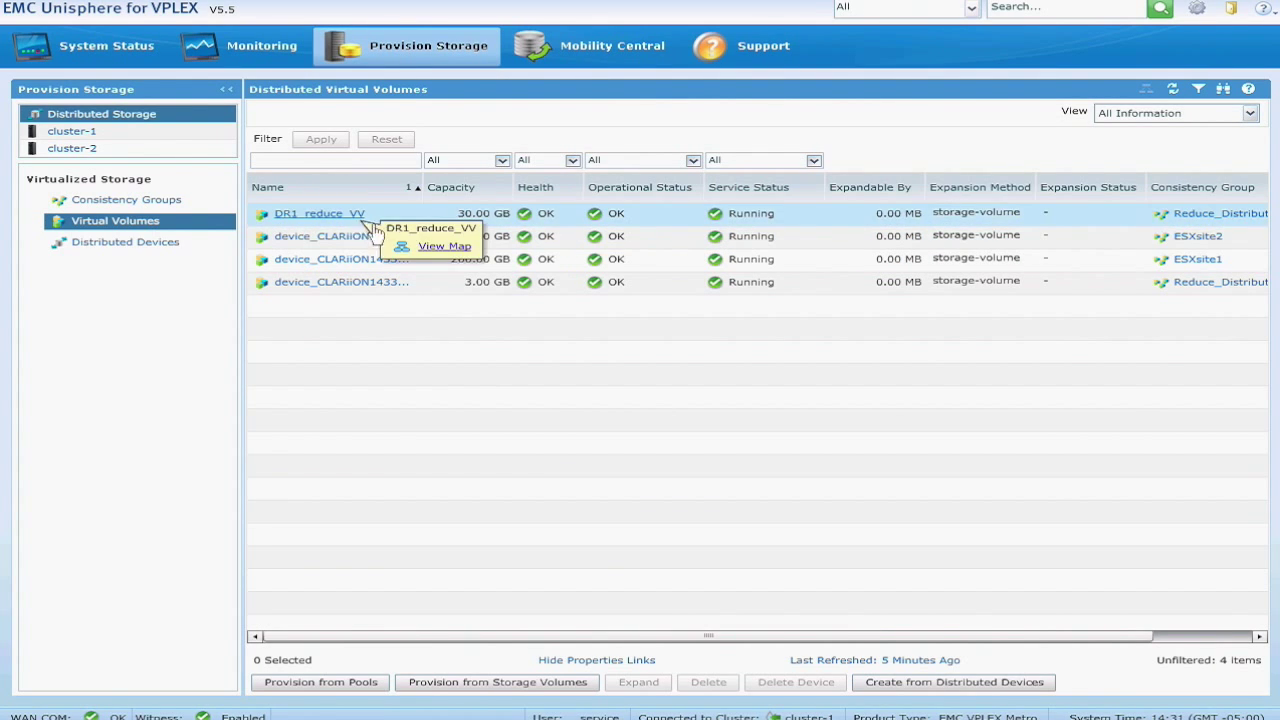
left_click(435, 246)
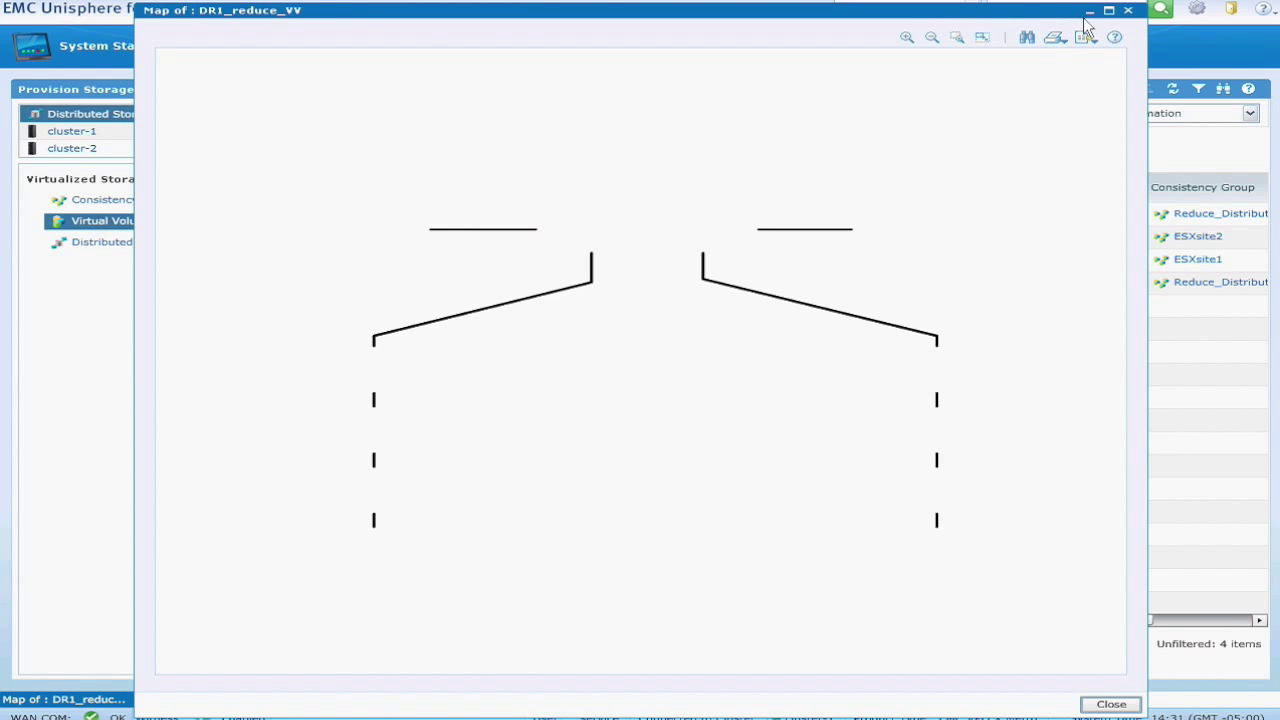
left_click(1108, 10)
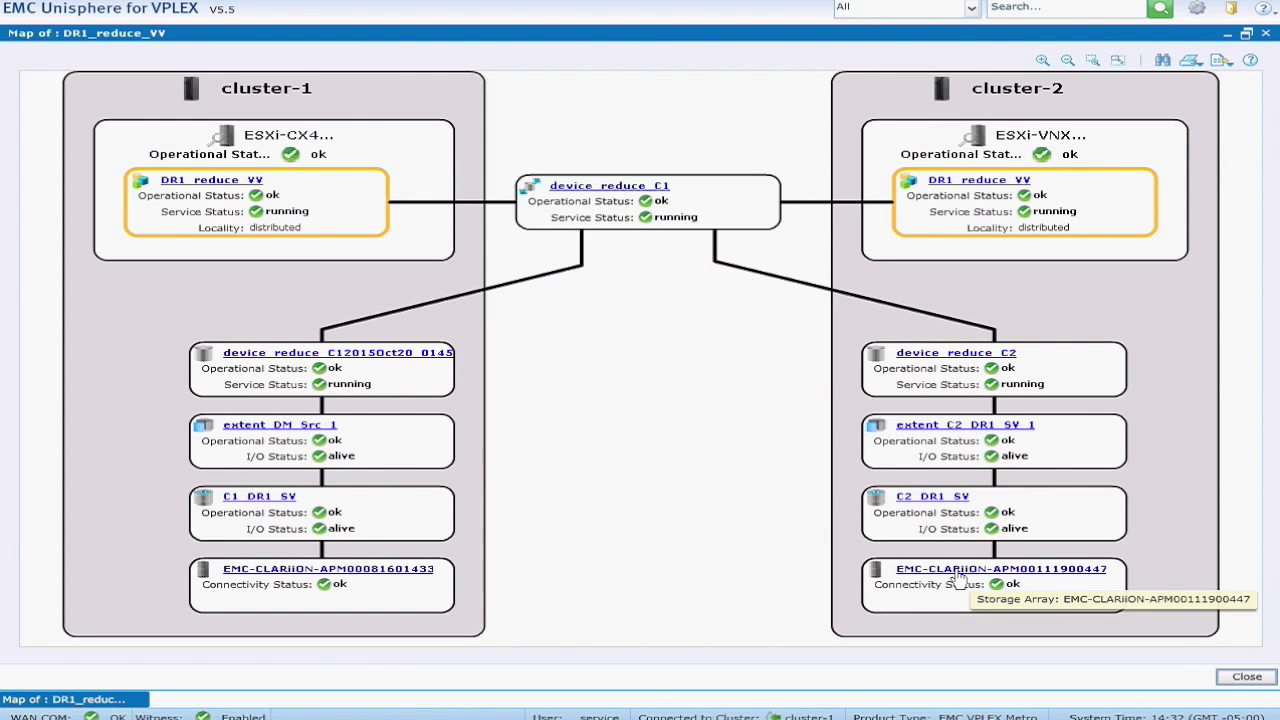
Close the map and remove DR1_reduce_VV from cluster-2's ESXi-VNX-RDC storage view.
left_click(1247, 677)
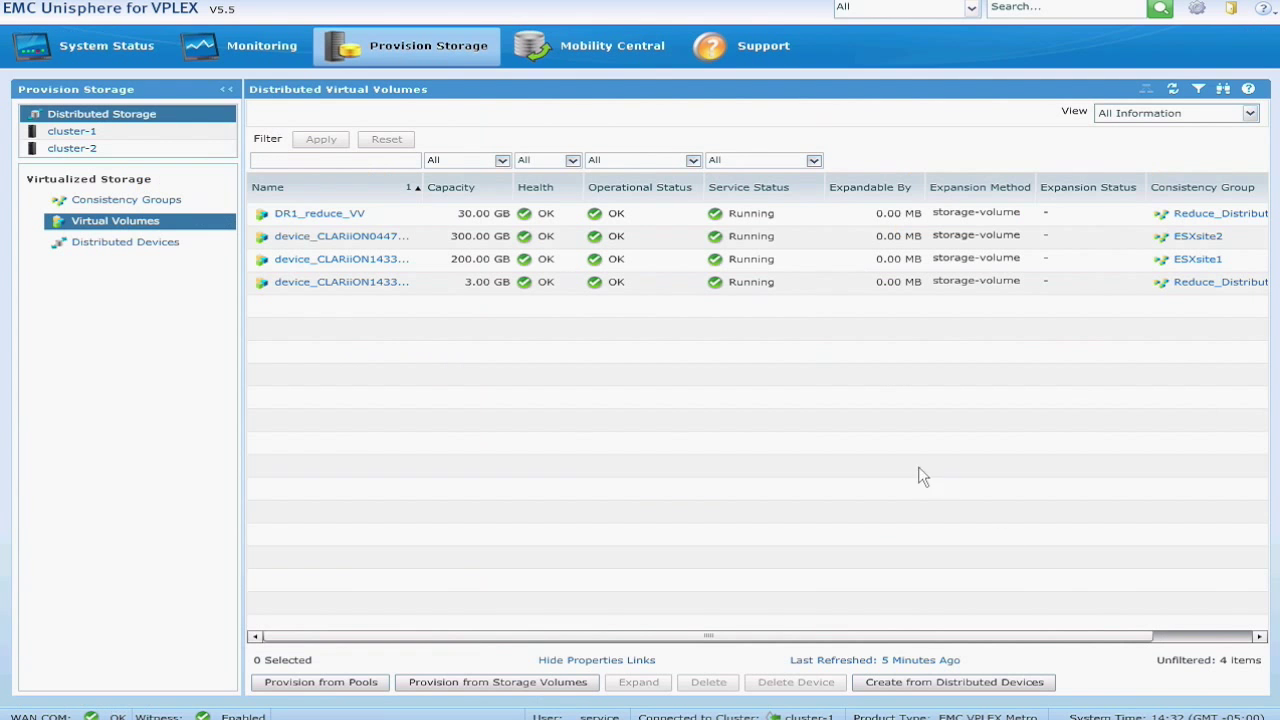
left_click(159, 151)
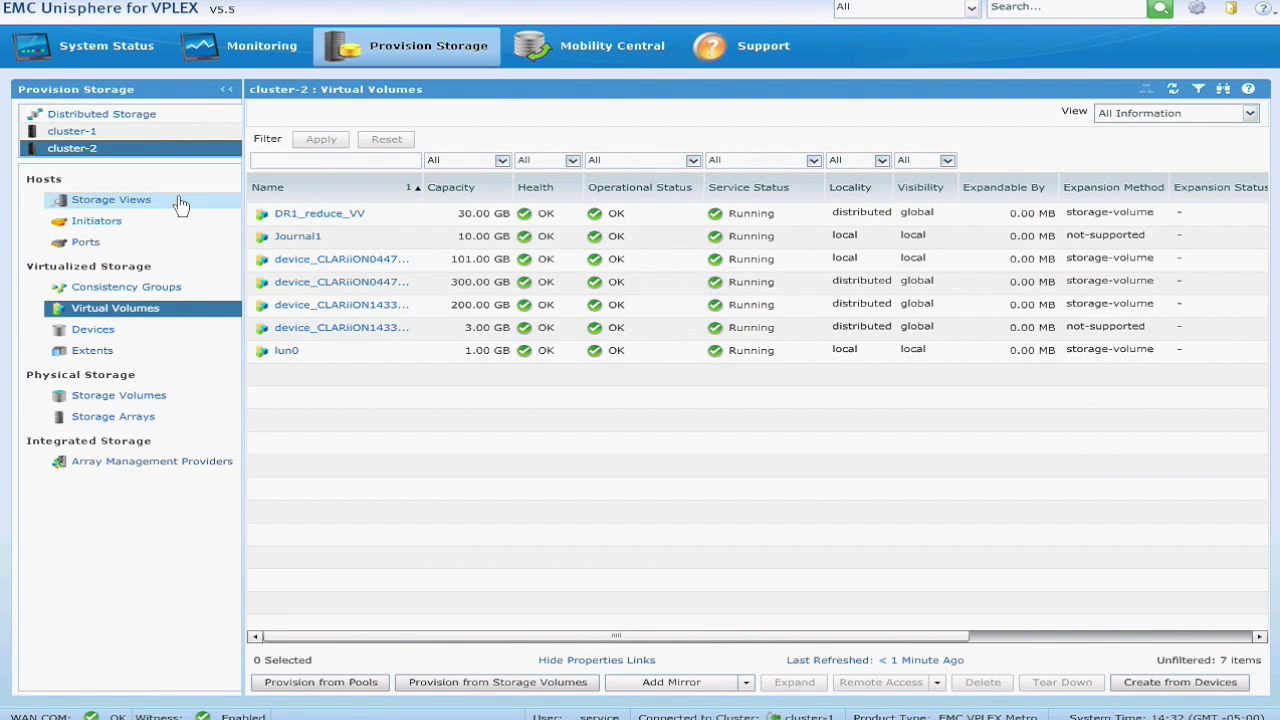
left_click(181, 205)
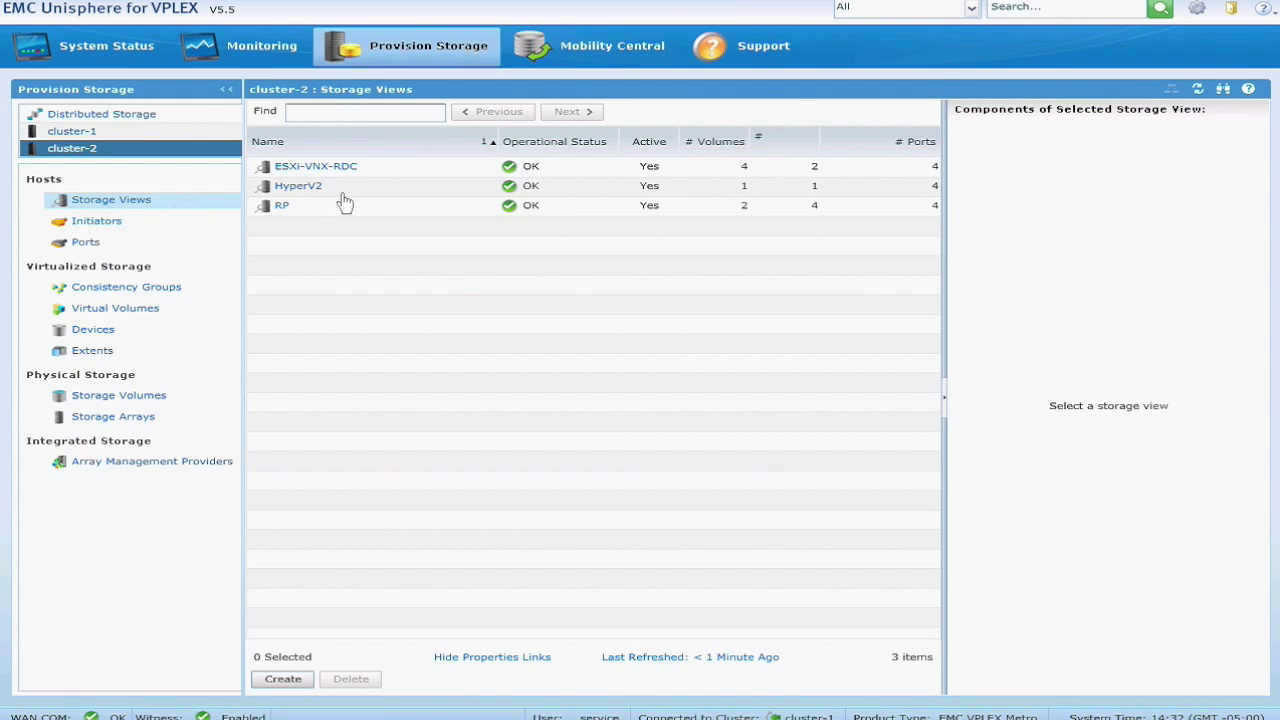
left_click(420, 174)
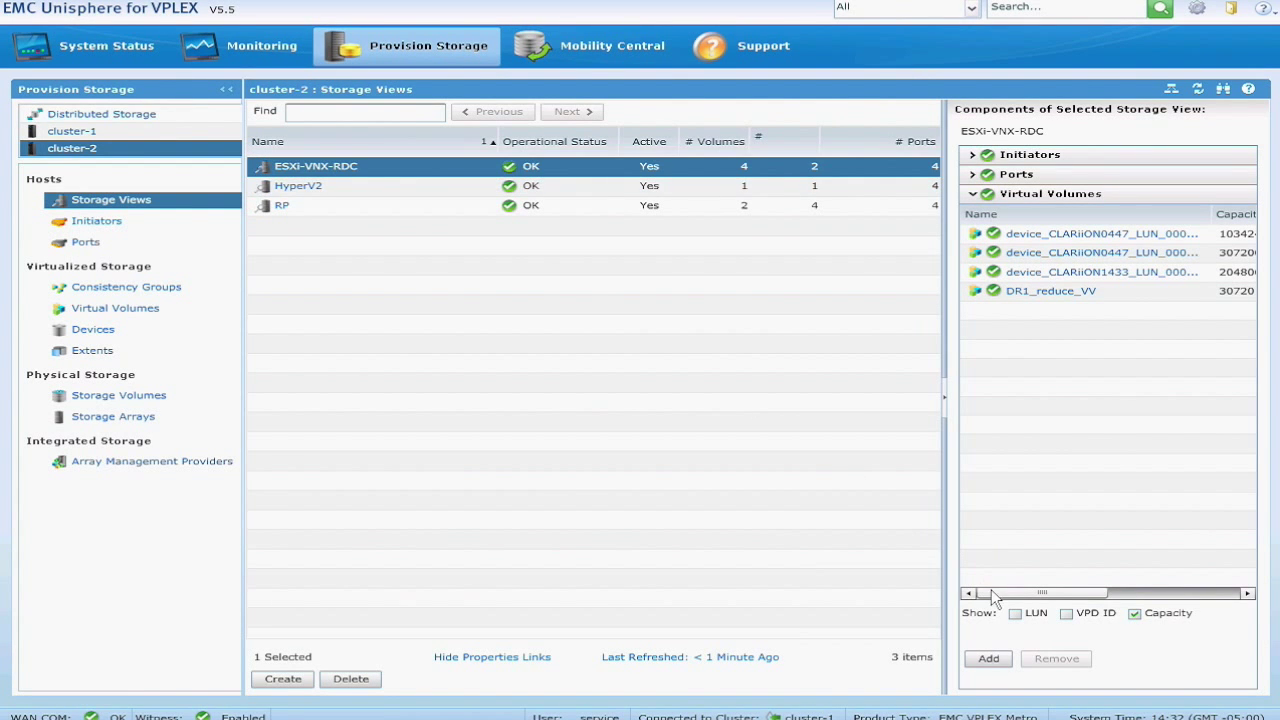
left_click(1157, 293)
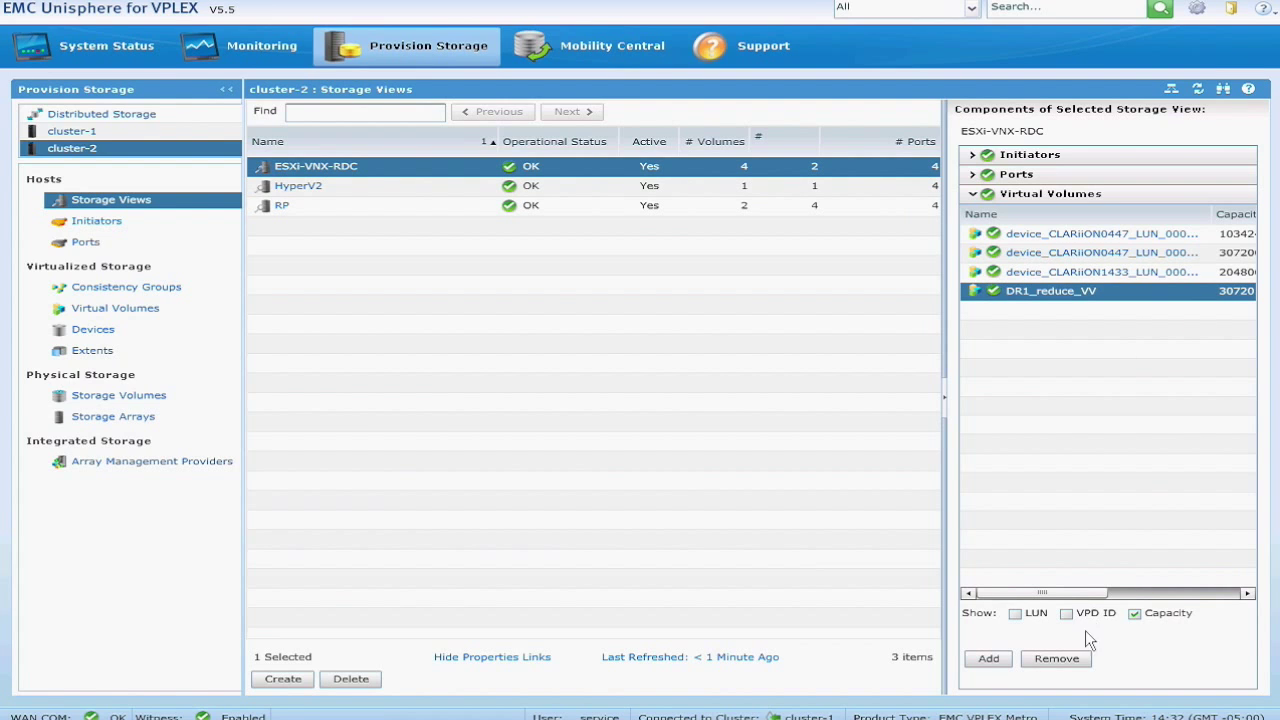
left_click(1076, 655)
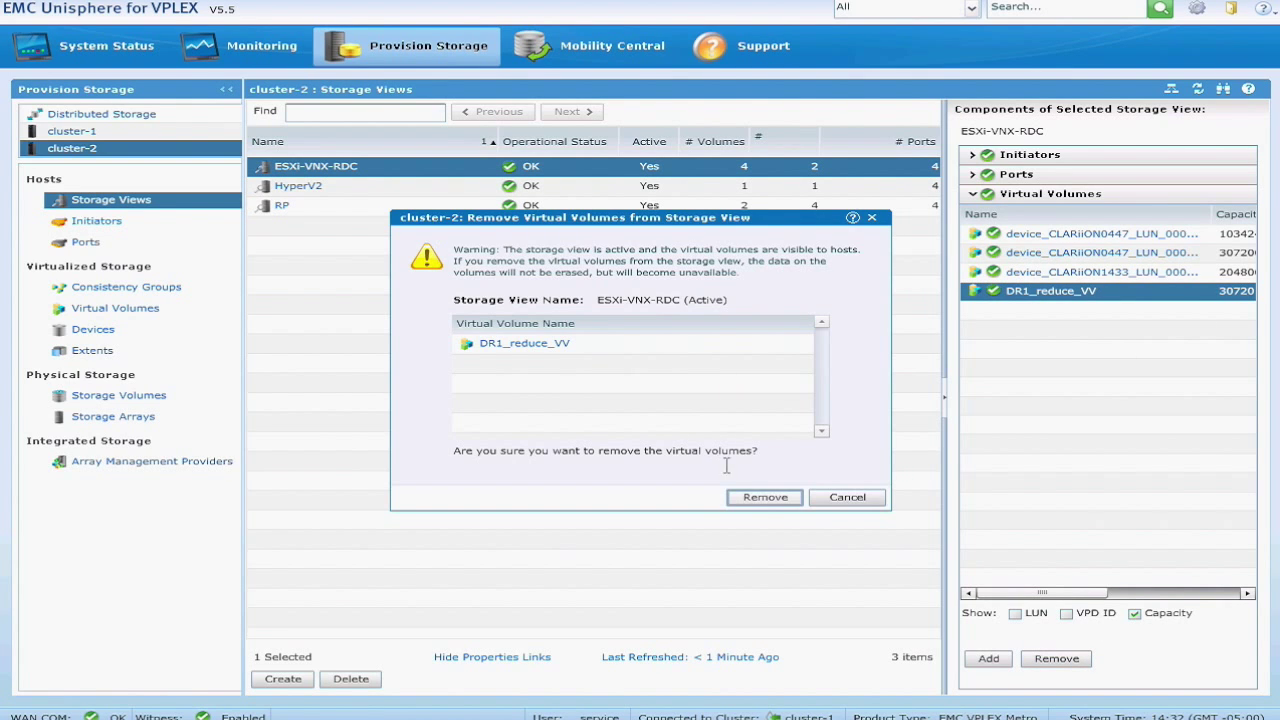
left_click(770, 497)
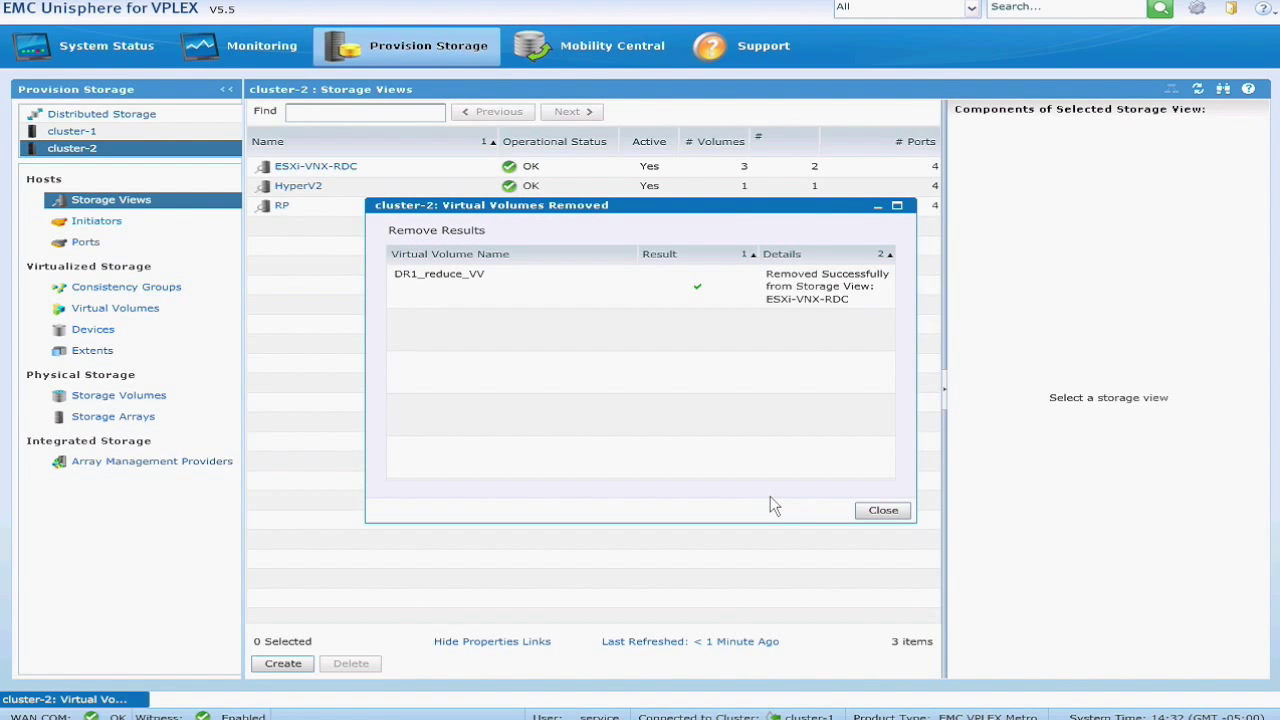
left_click(875, 509)
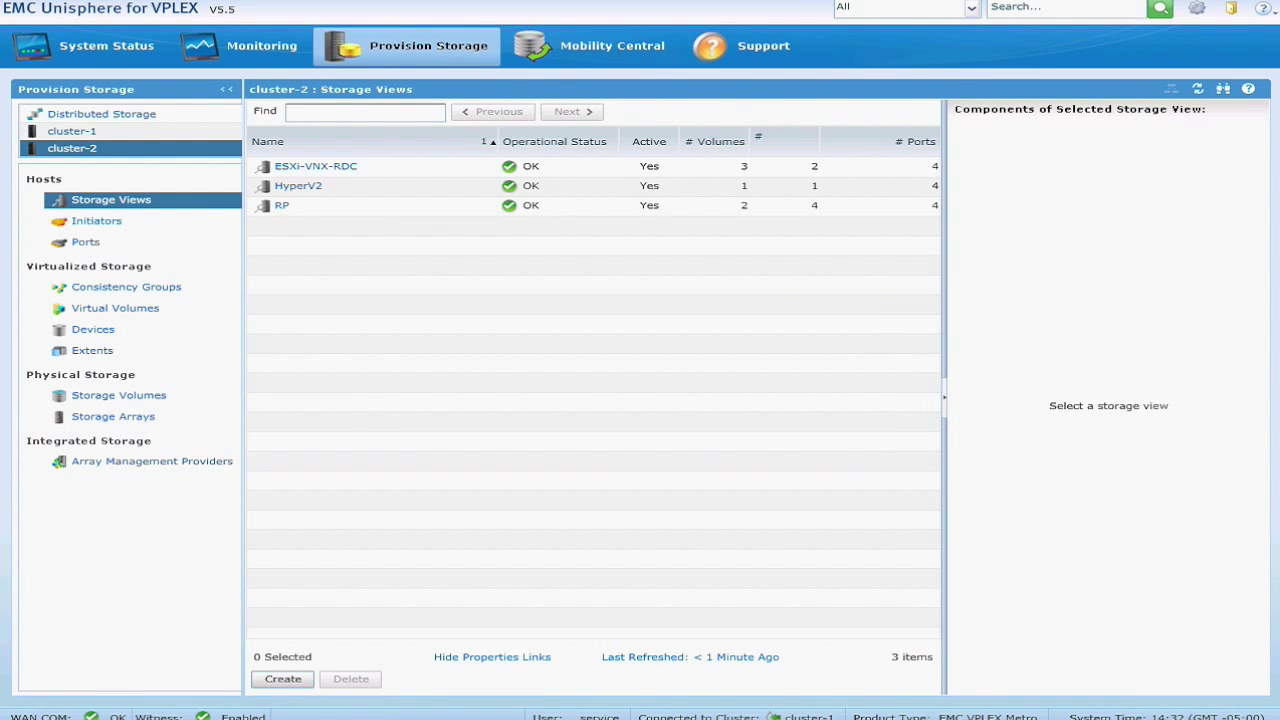
left_click(273, 705)
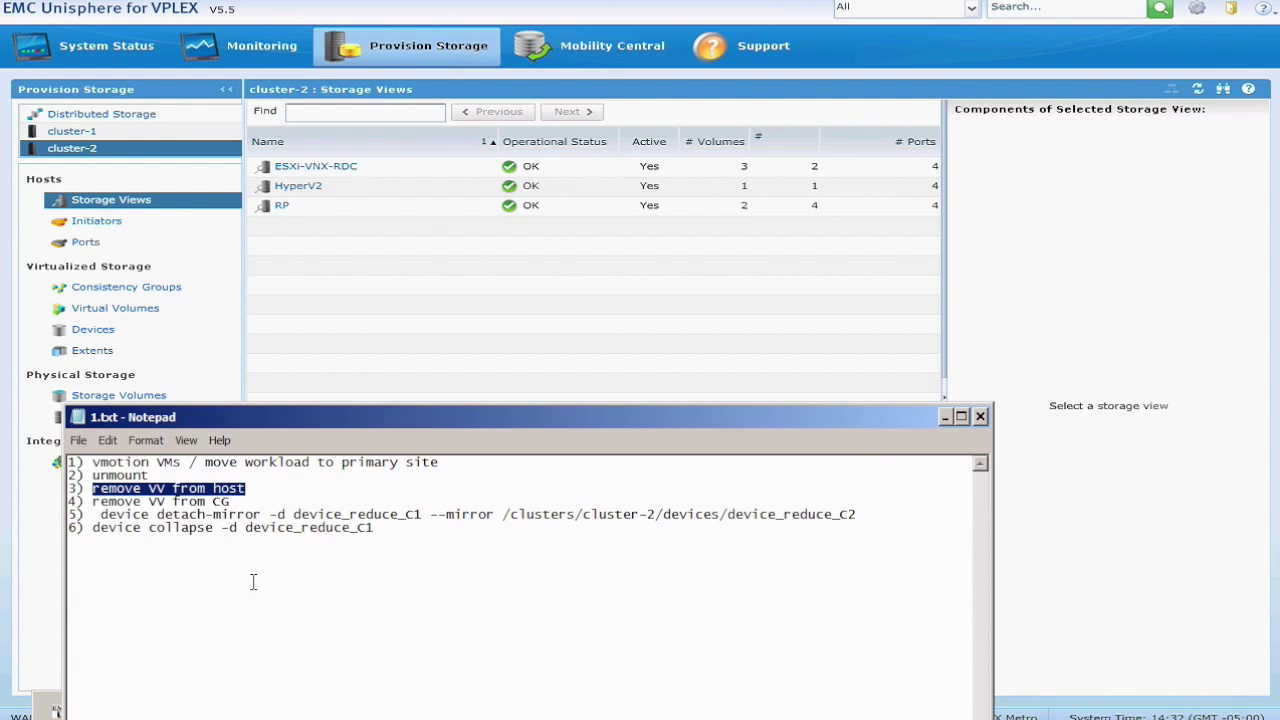
Mark the remove-from-CG step, then remove DR1_reduce_VV from Reduce_Distributed_CG on cluster-2.
left_click_drag(93, 501, 231, 502)
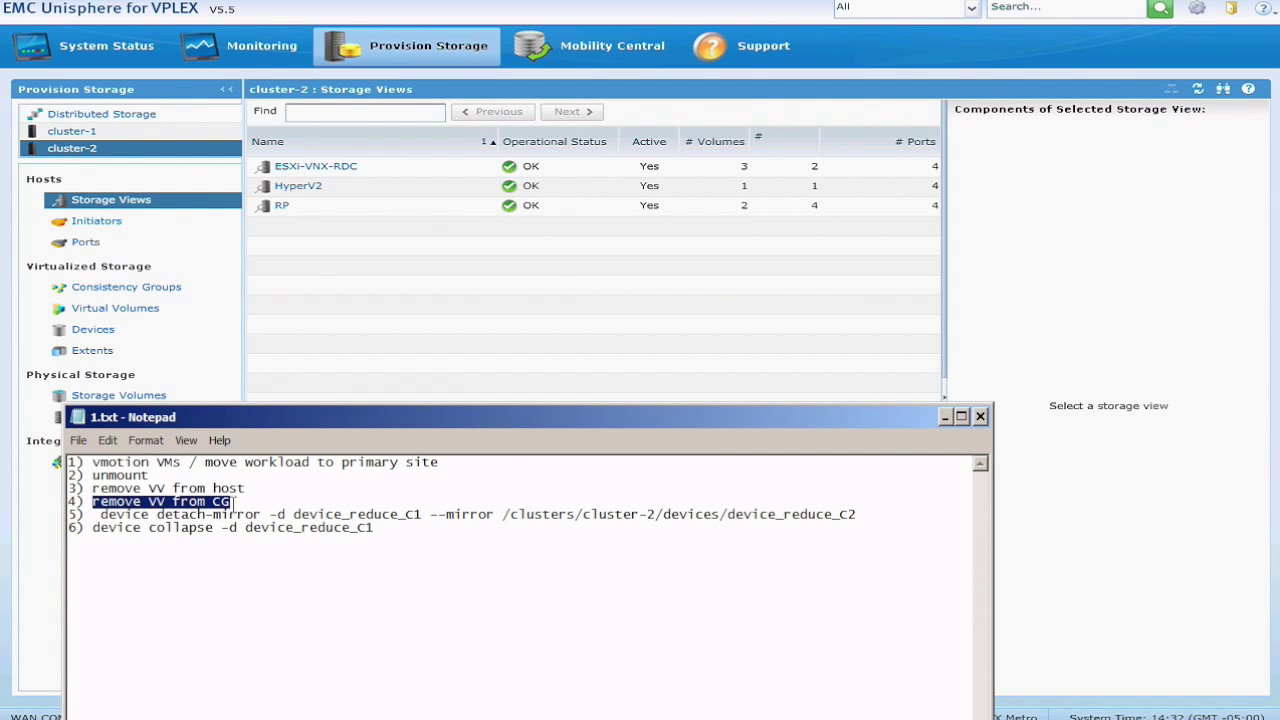
left_click(203, 289)
left_click(203, 289)
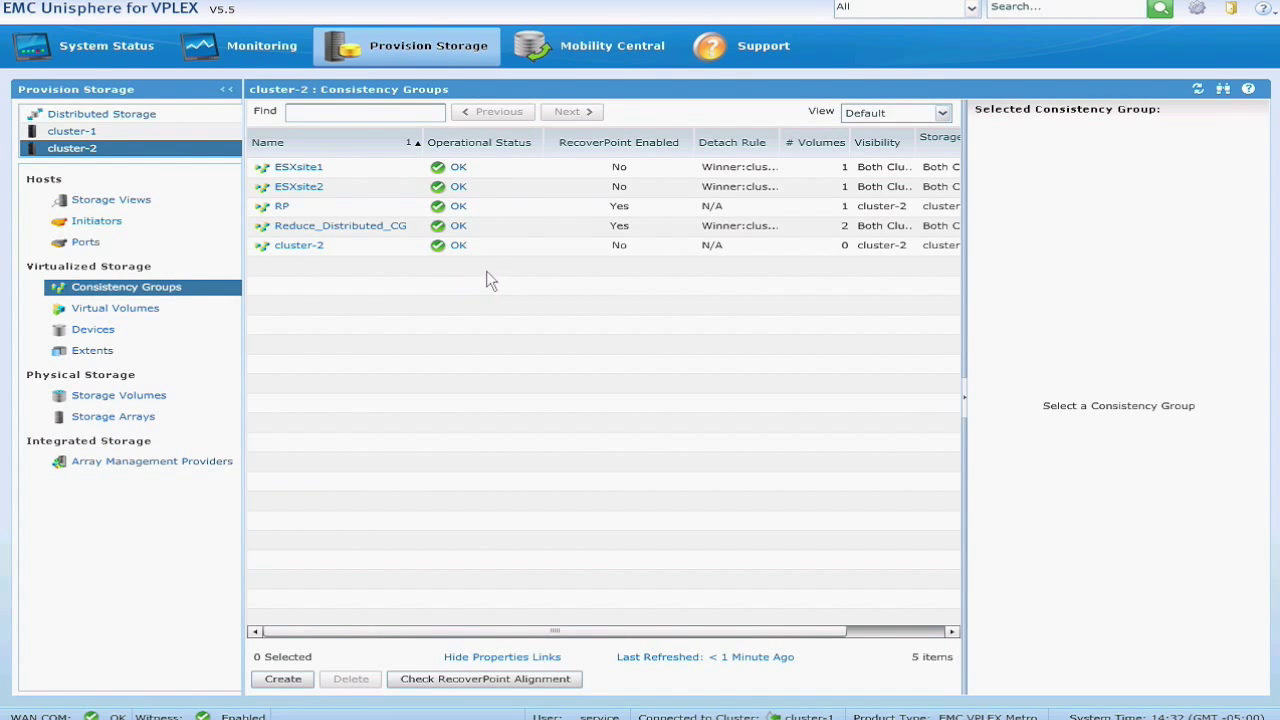
left_click(533, 232)
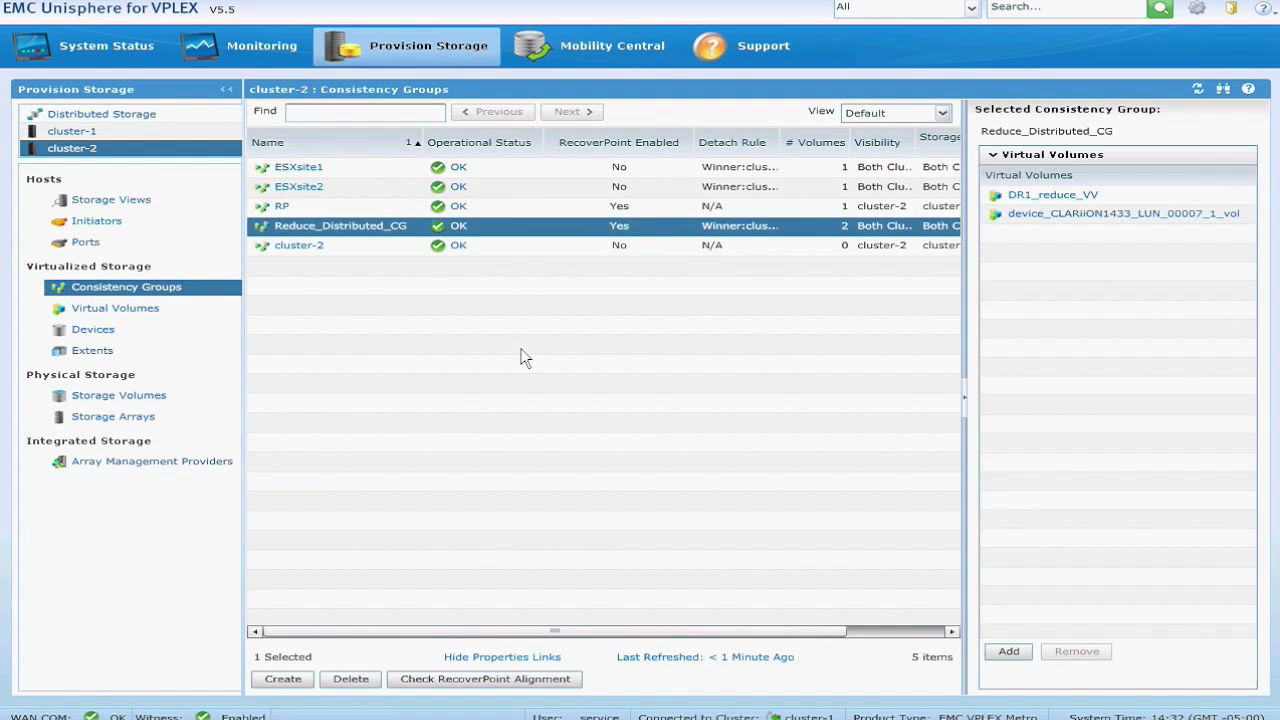
left_click(1135, 198)
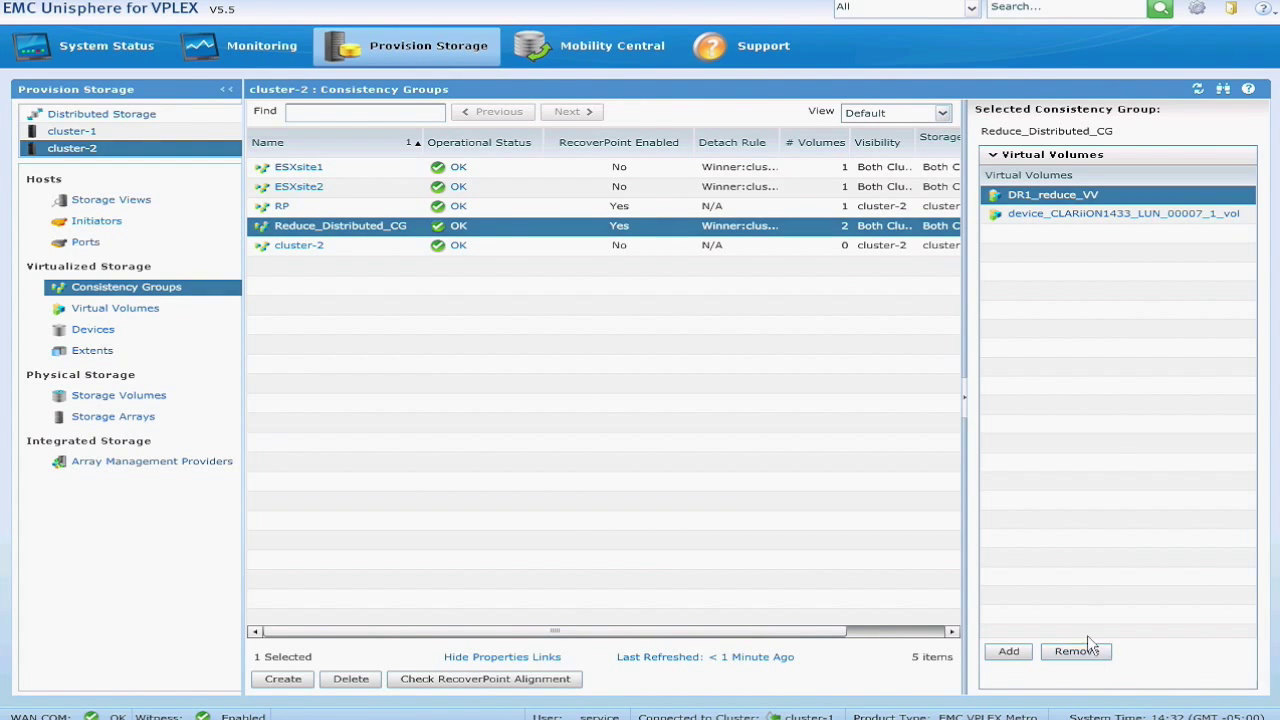
left_click(1097, 653)
left_click(758, 498)
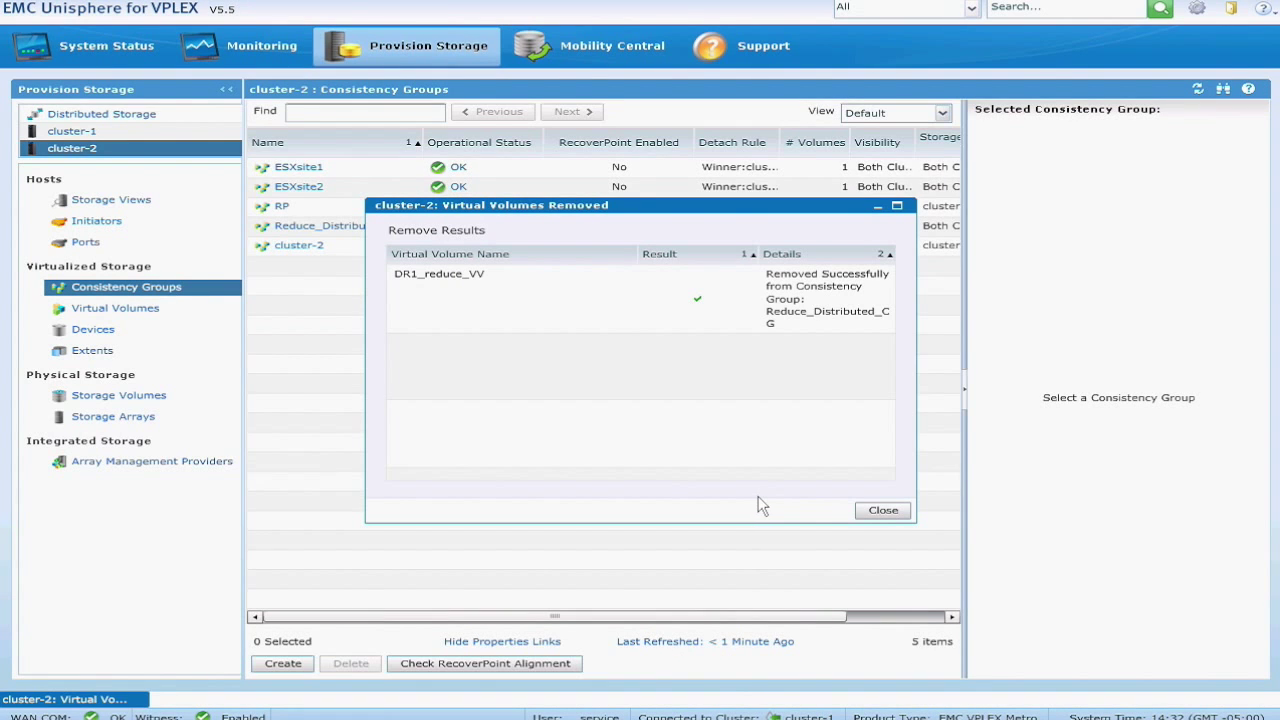
left_click(877, 510)
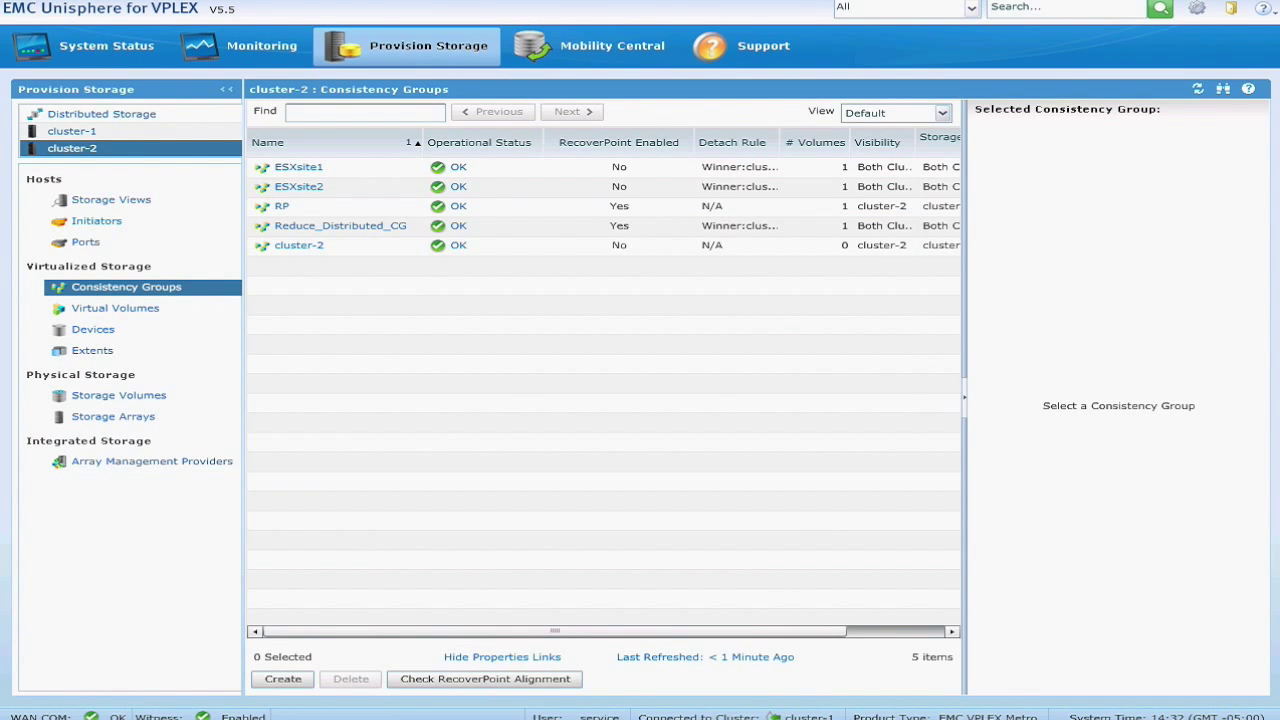
key("alt+Tab")
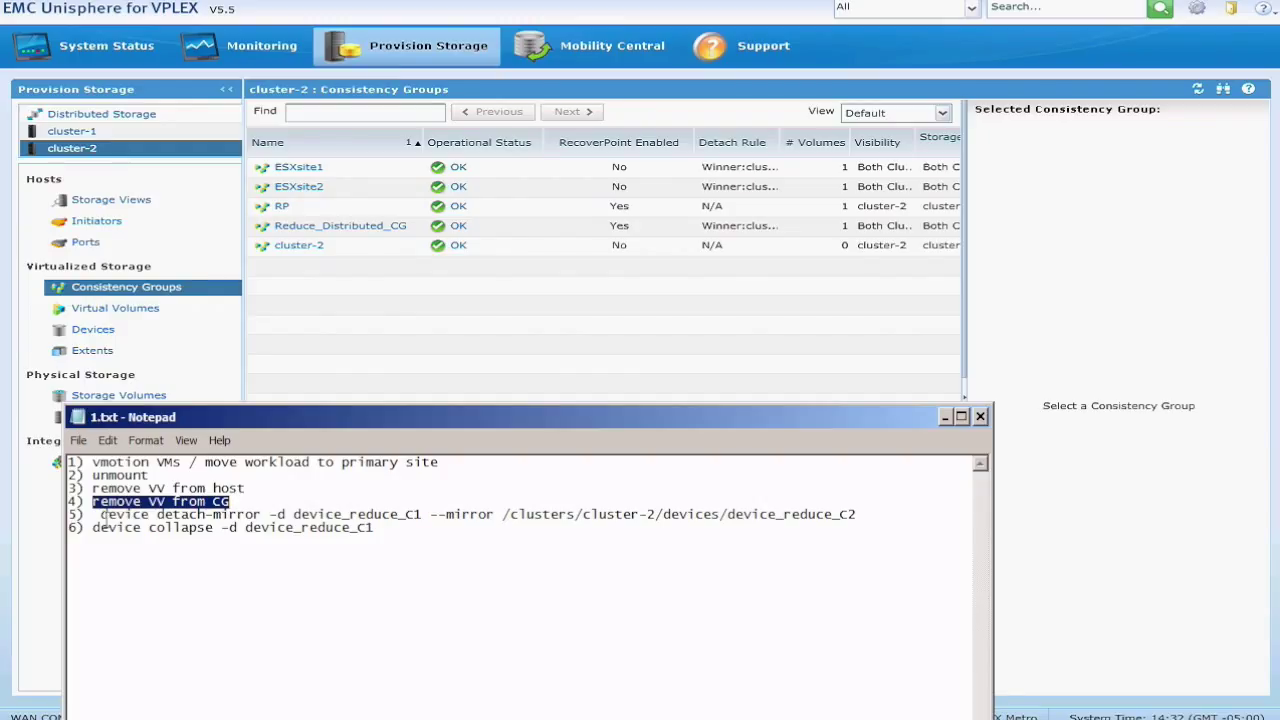
Select the step 5 device detach-mirror command in Notepad, then minimize Notepad.
left_click_drag(103, 516, 860, 514)
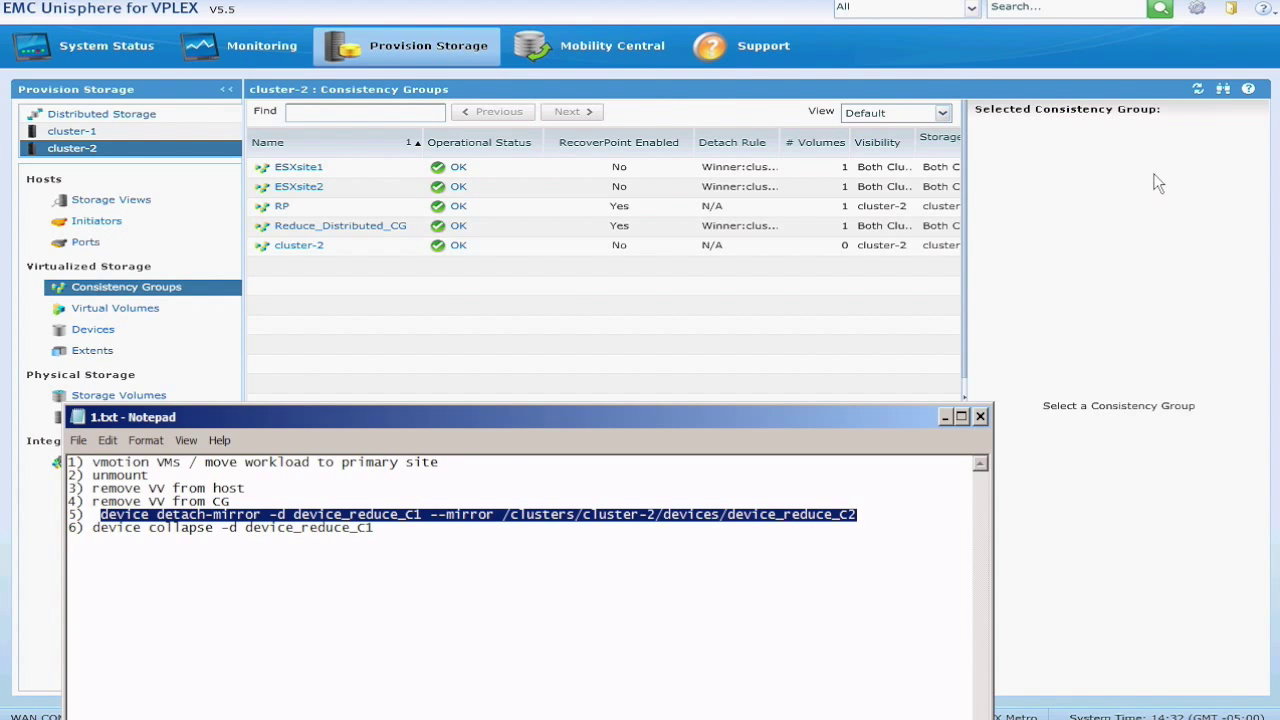
left_click(945, 416)
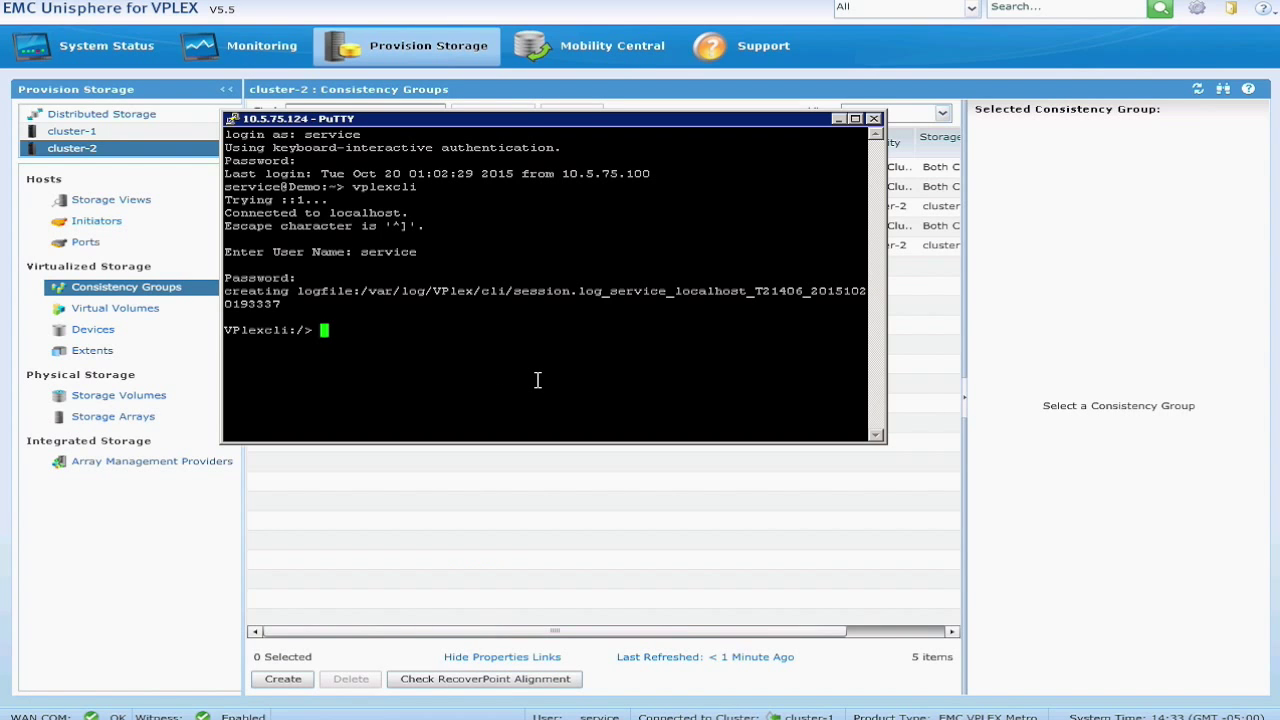
Copy the detach-mirror command for device_reduce_C1 and paste it at the VPlexcli prompt.
key("alt+Tab")
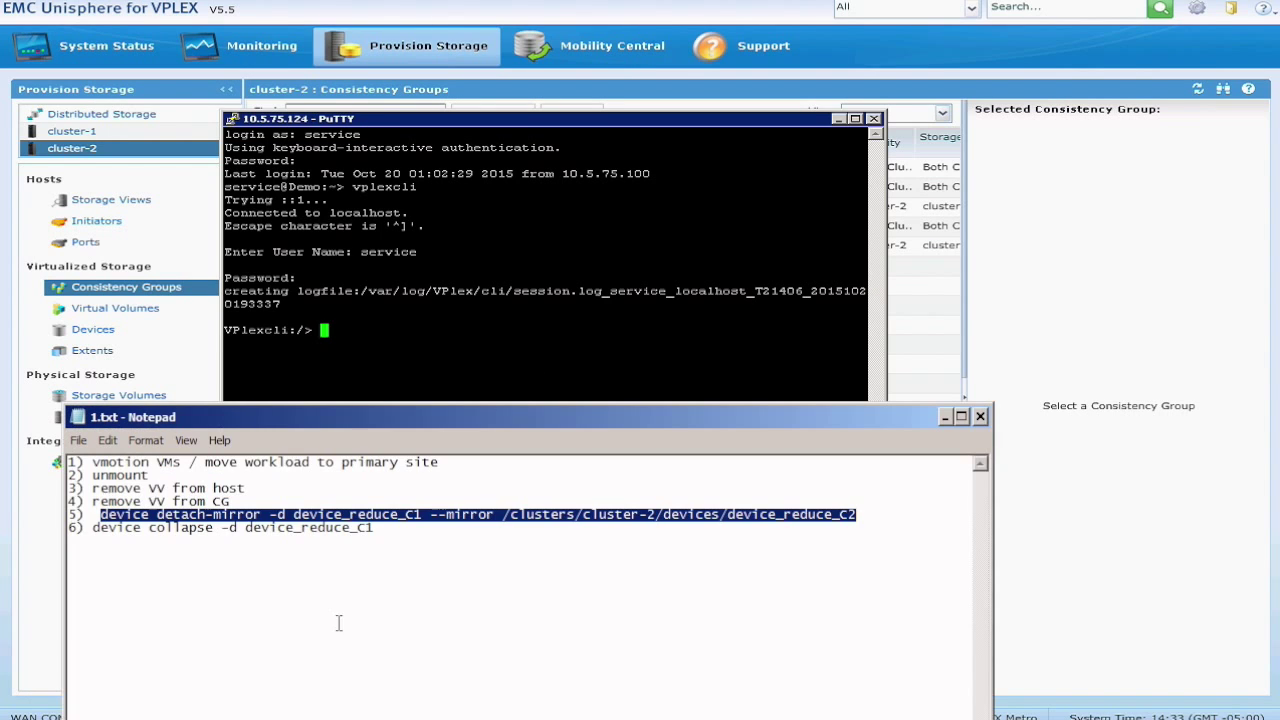
right_click(278, 512)
left_click(300, 566)
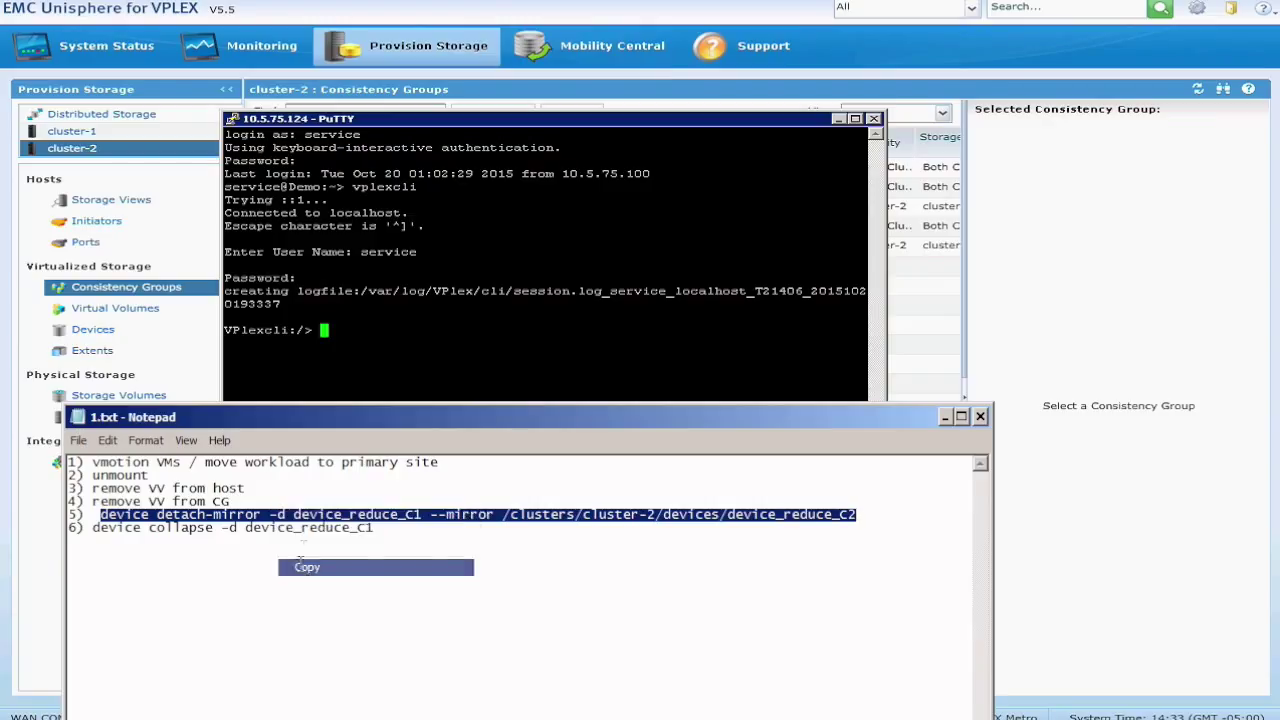
left_click(340, 327)
right_click(340, 325)
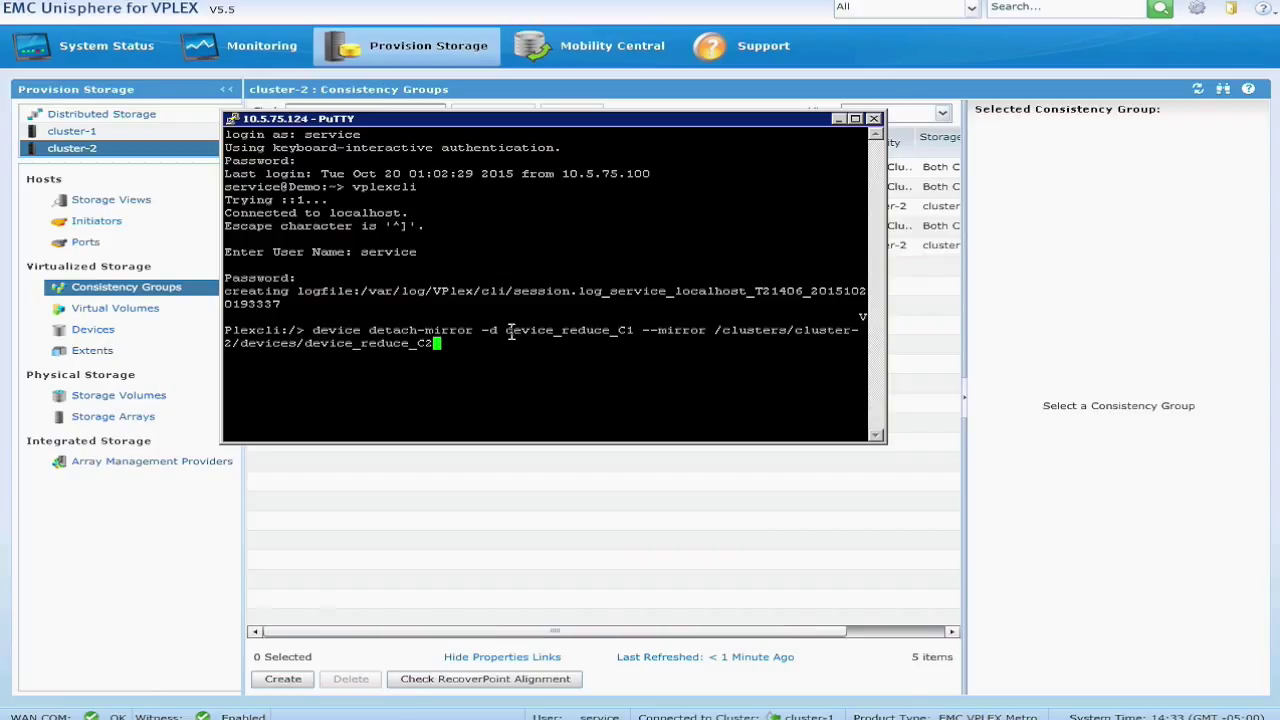
left_click_drag(509, 332, 634, 336)
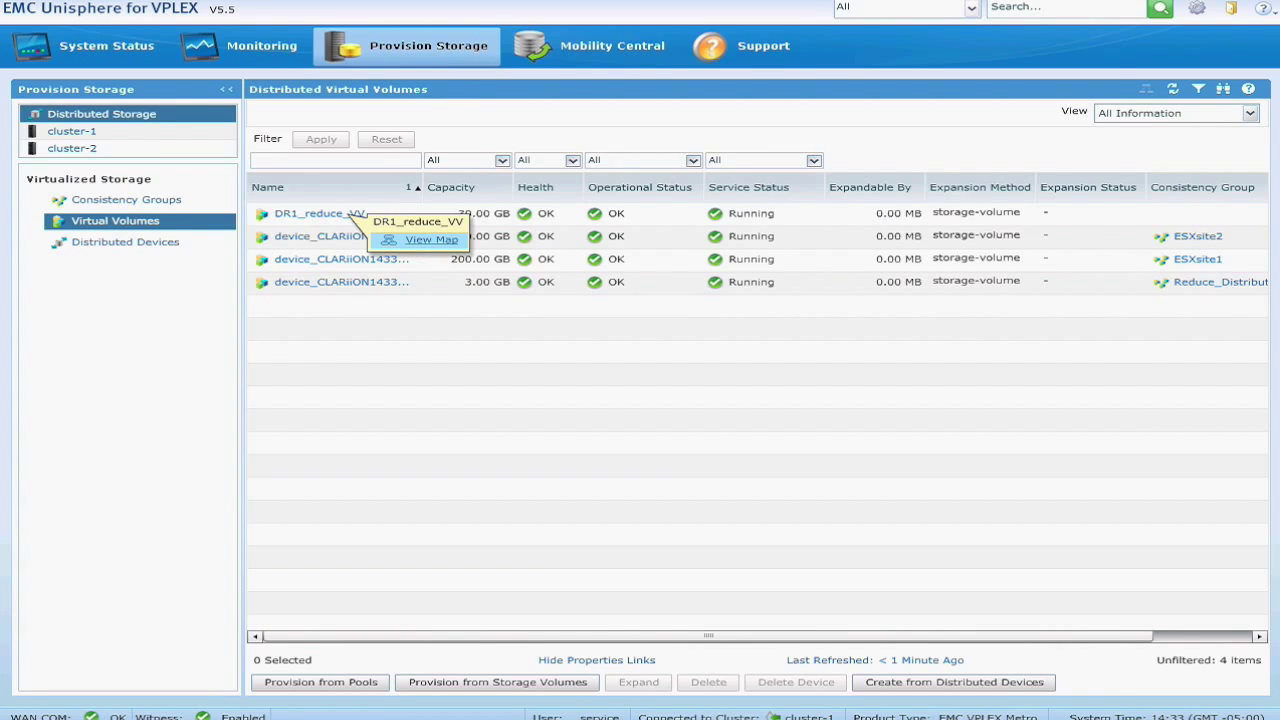
Open DR1_reduce_VV's map, check device_reduce_C1's properties, and locate cluster-2 leg device_reduce_C2.
left_click(422, 240)
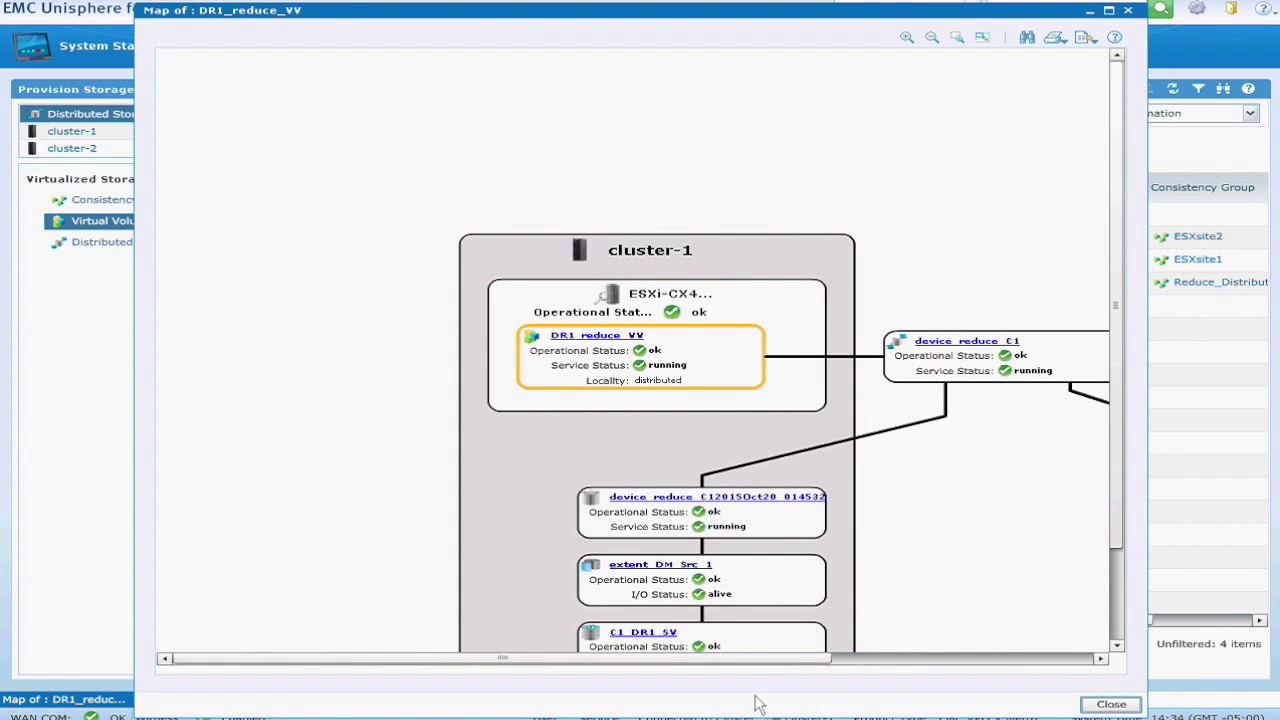
left_click_drag(772, 660, 867, 659)
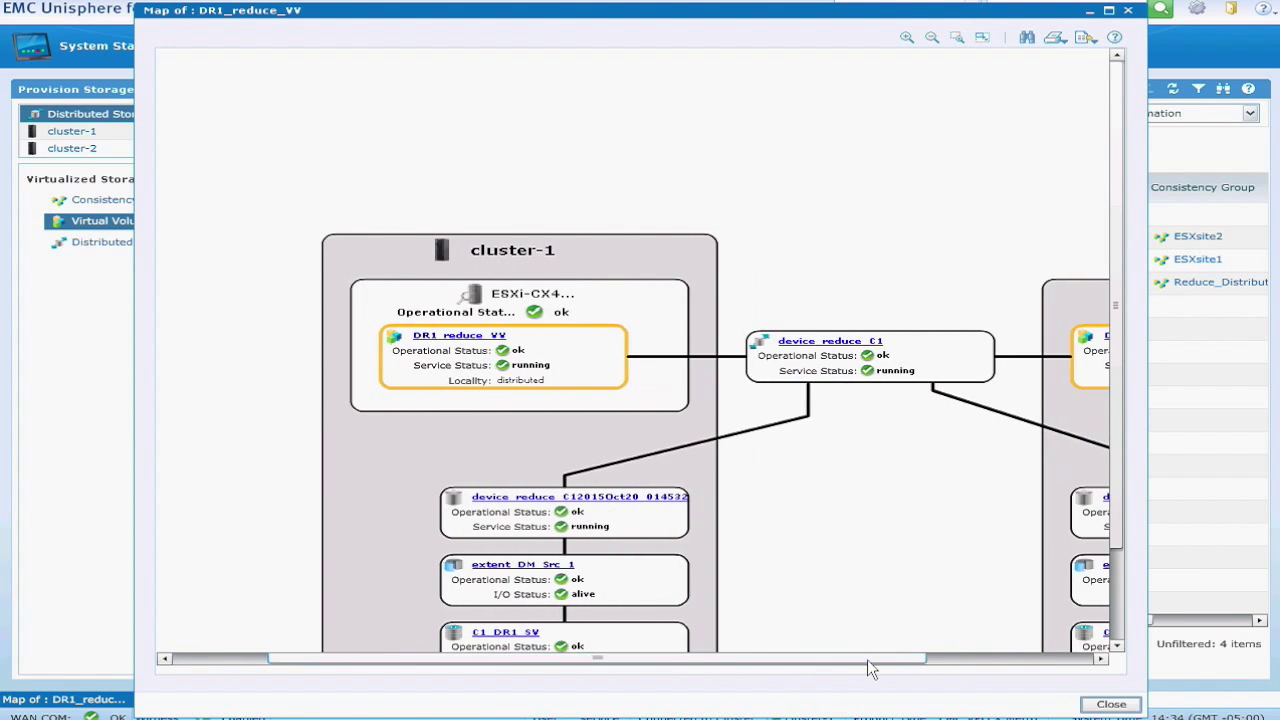
left_click_drag(895, 350, 808, 344)
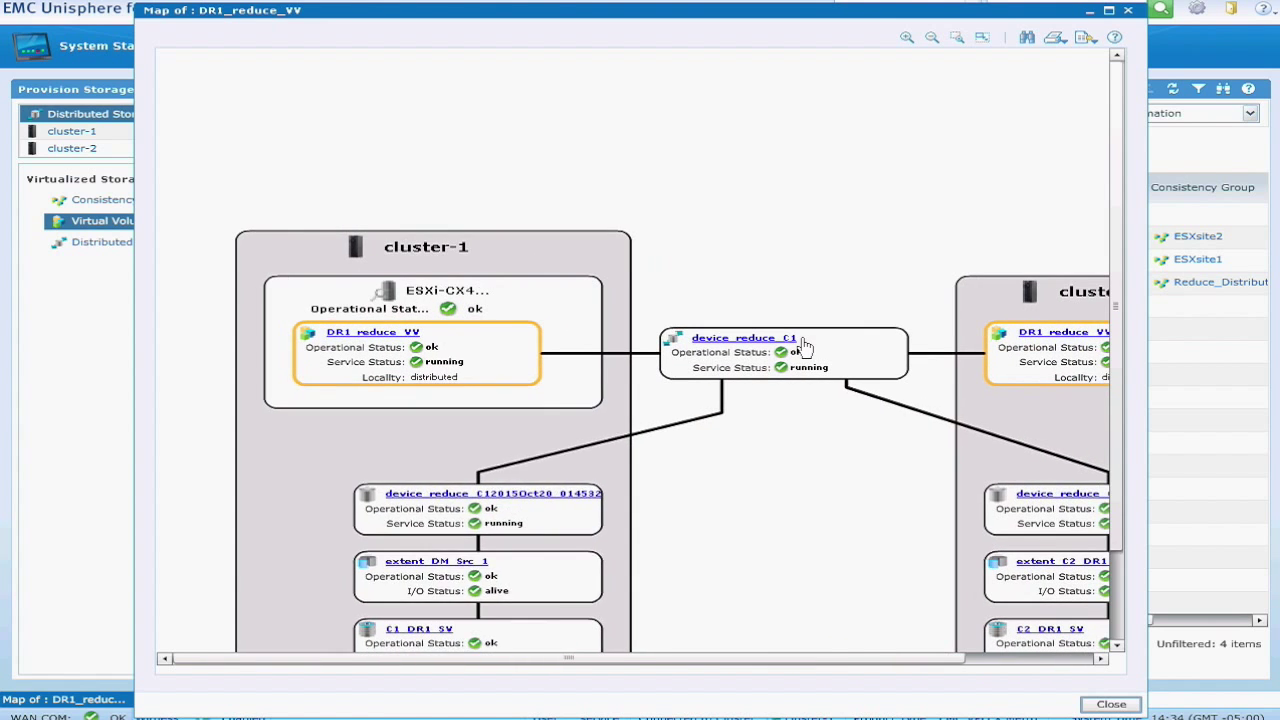
double_click(800, 347)
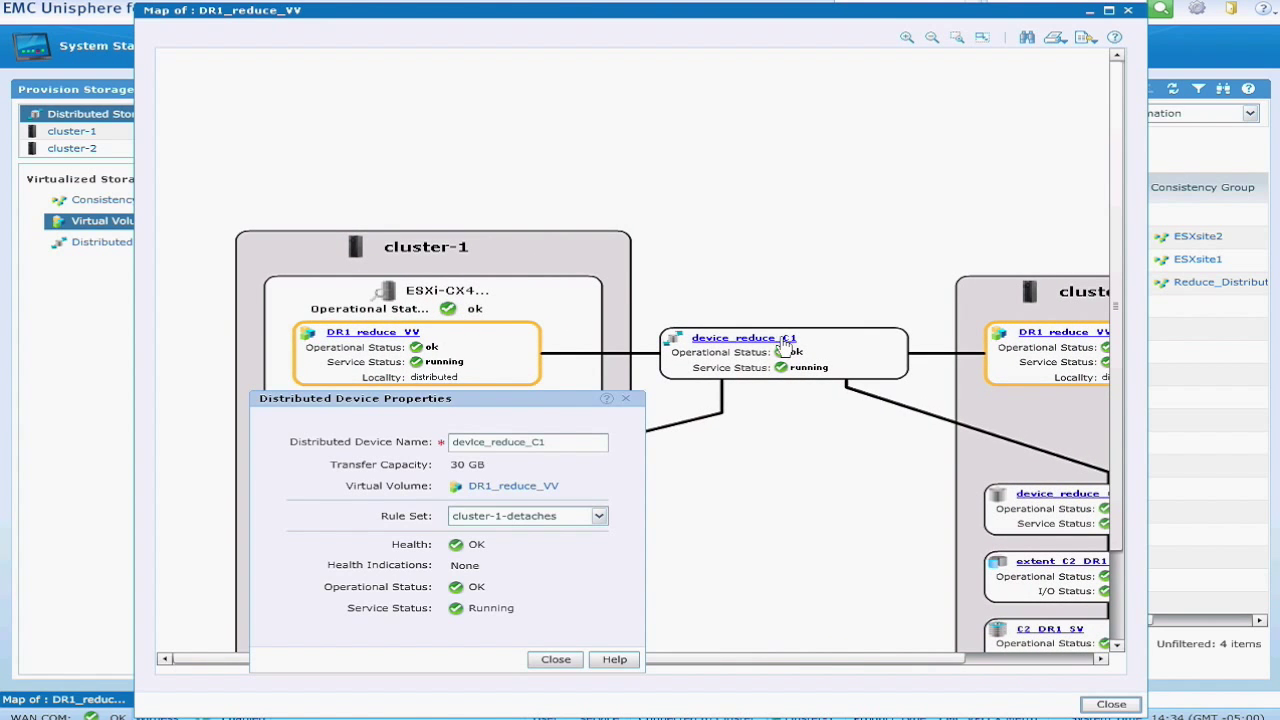
left_click(624, 400)
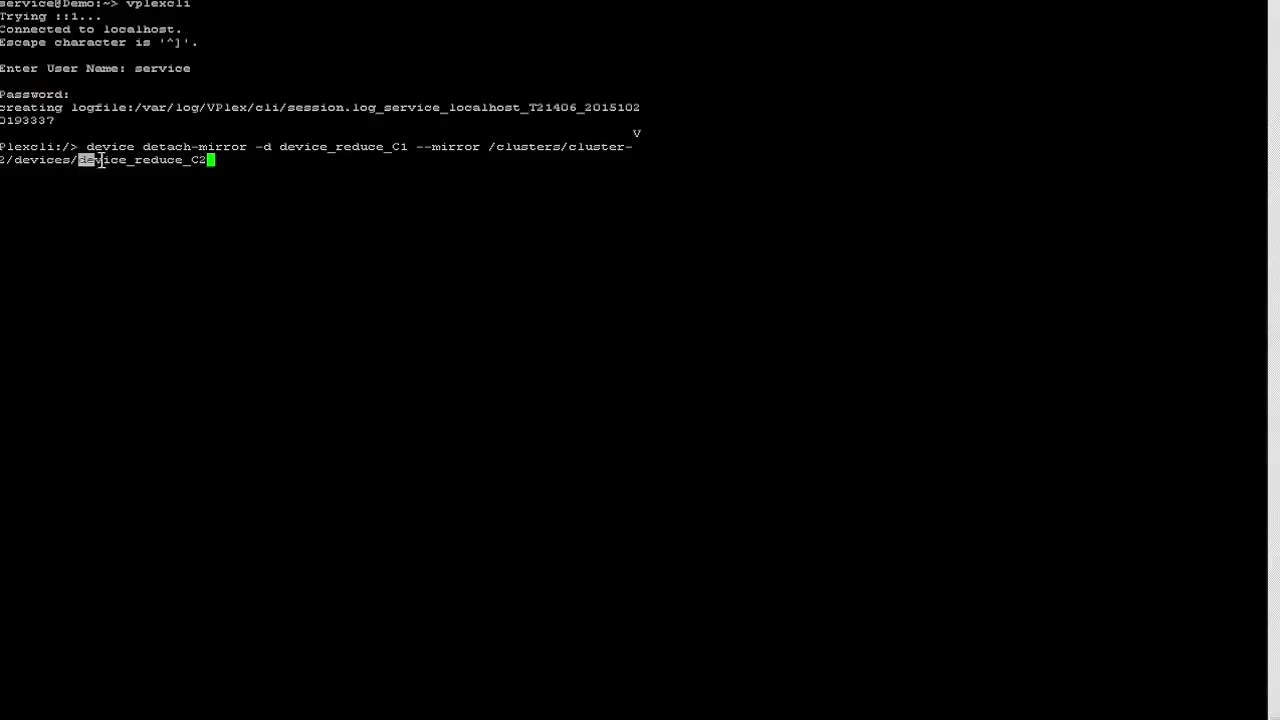
left_click_drag(101, 162, 204, 164)
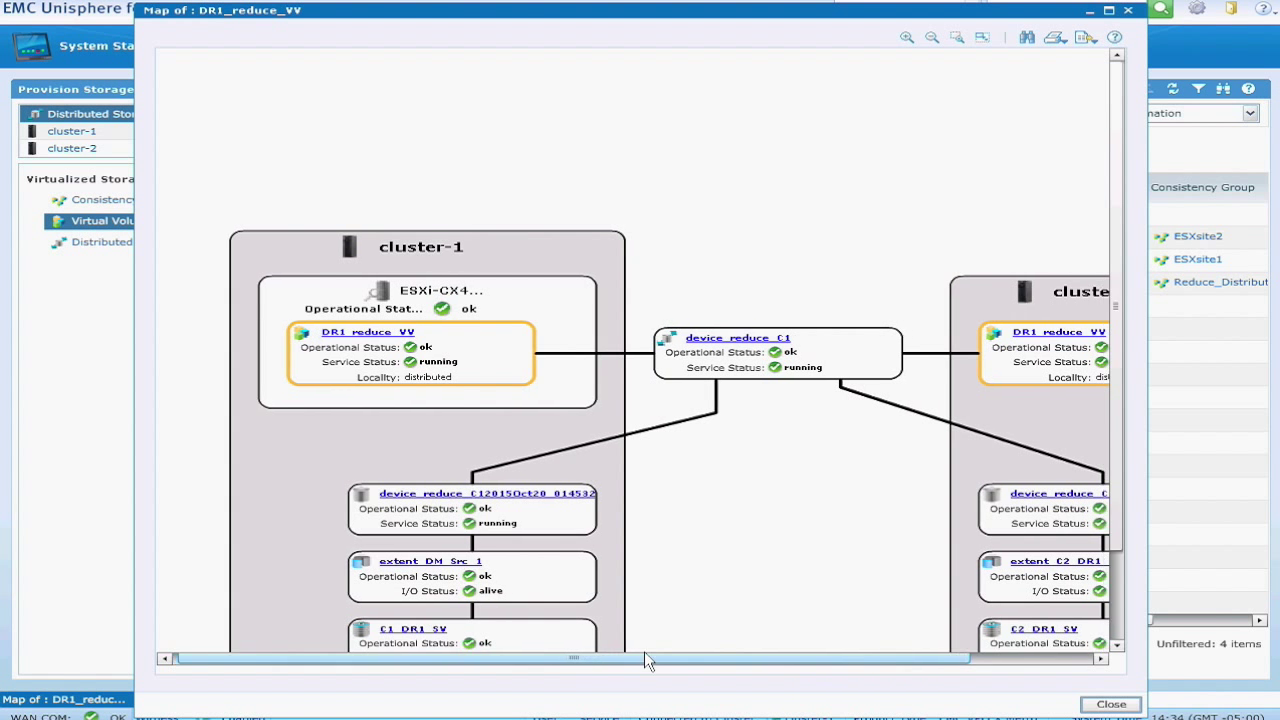
left_click_drag(646, 660, 770, 660)
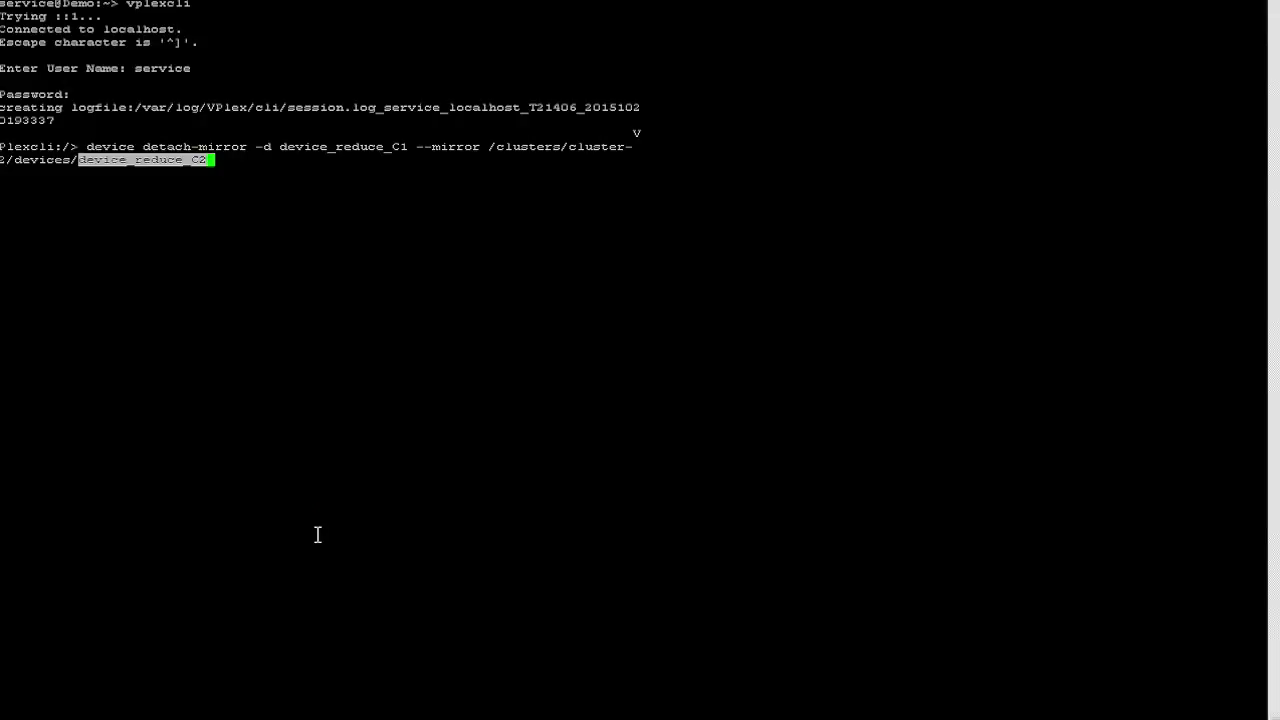
Run the detach-mirror command so device_reduce_C2 becomes a standalone device under /clusters/cluster-2/devices.
left_click(319, 530)
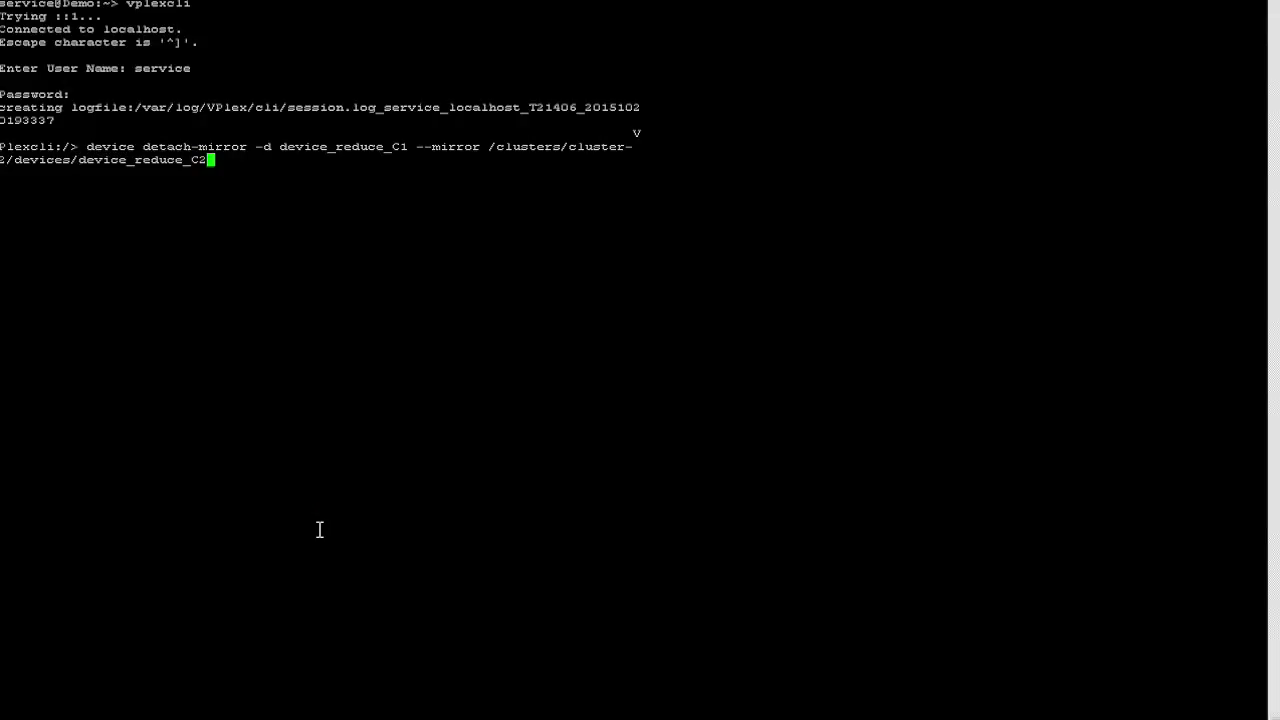
key("Return")
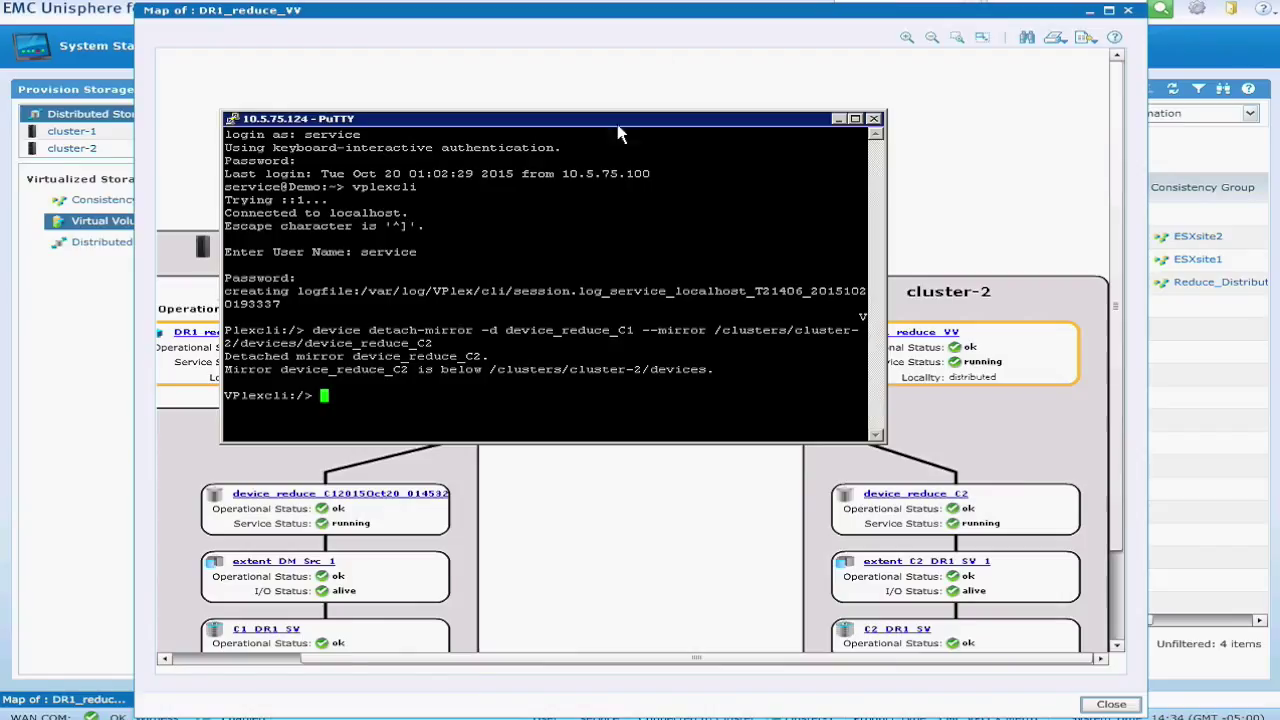
left_click(674, 519)
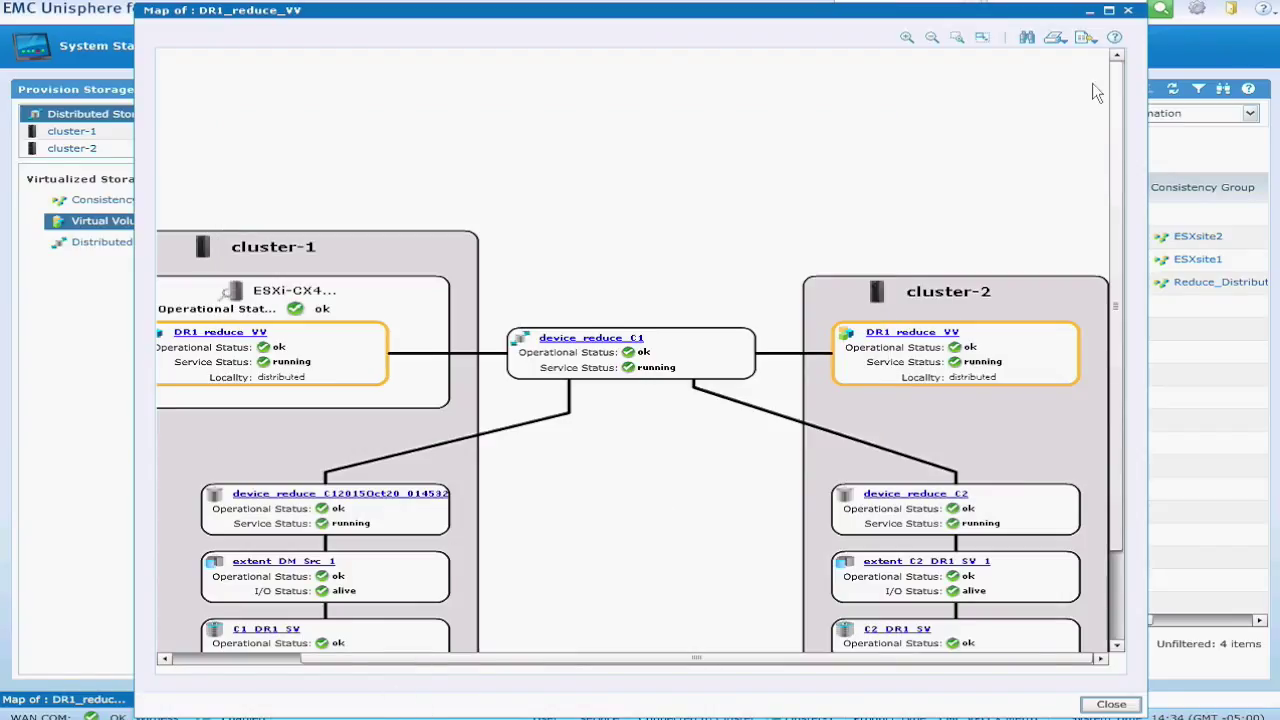
Refresh the virtual volume list and reopen DR1_reduce_VV's topology map maximized.
left_click(1128, 10)
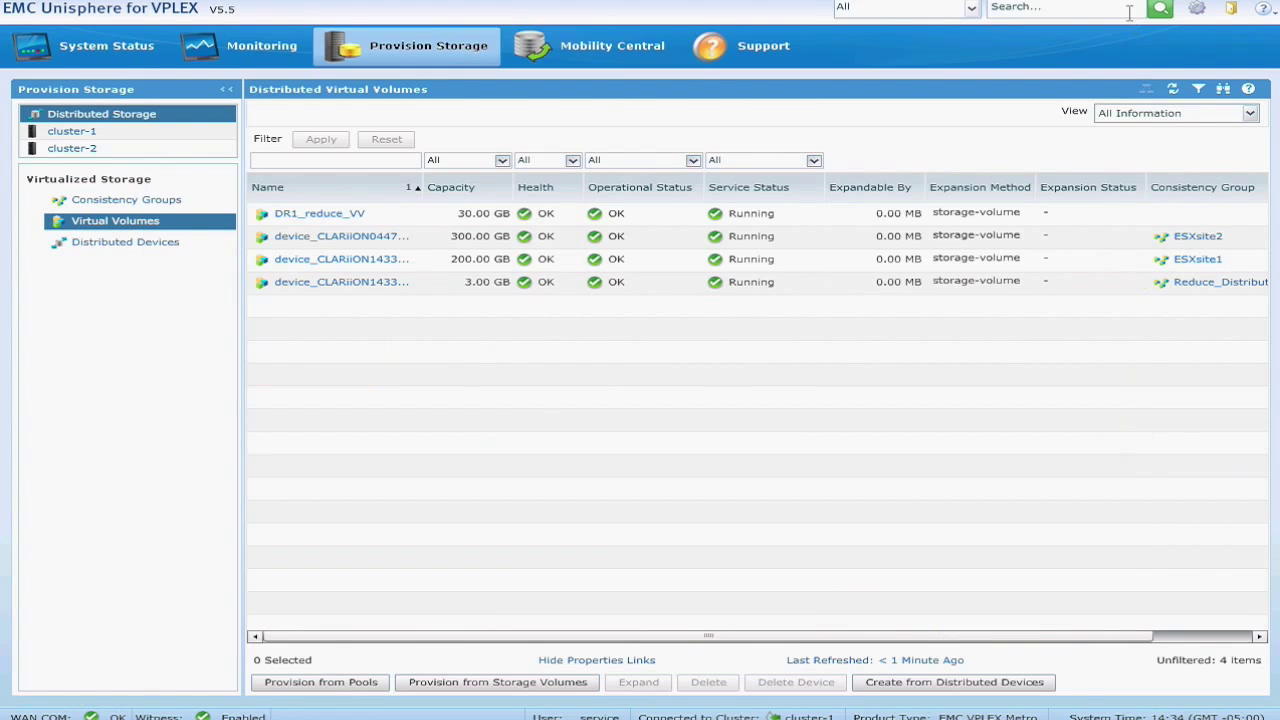
left_click(1172, 89)
mouse_move(308, 216)
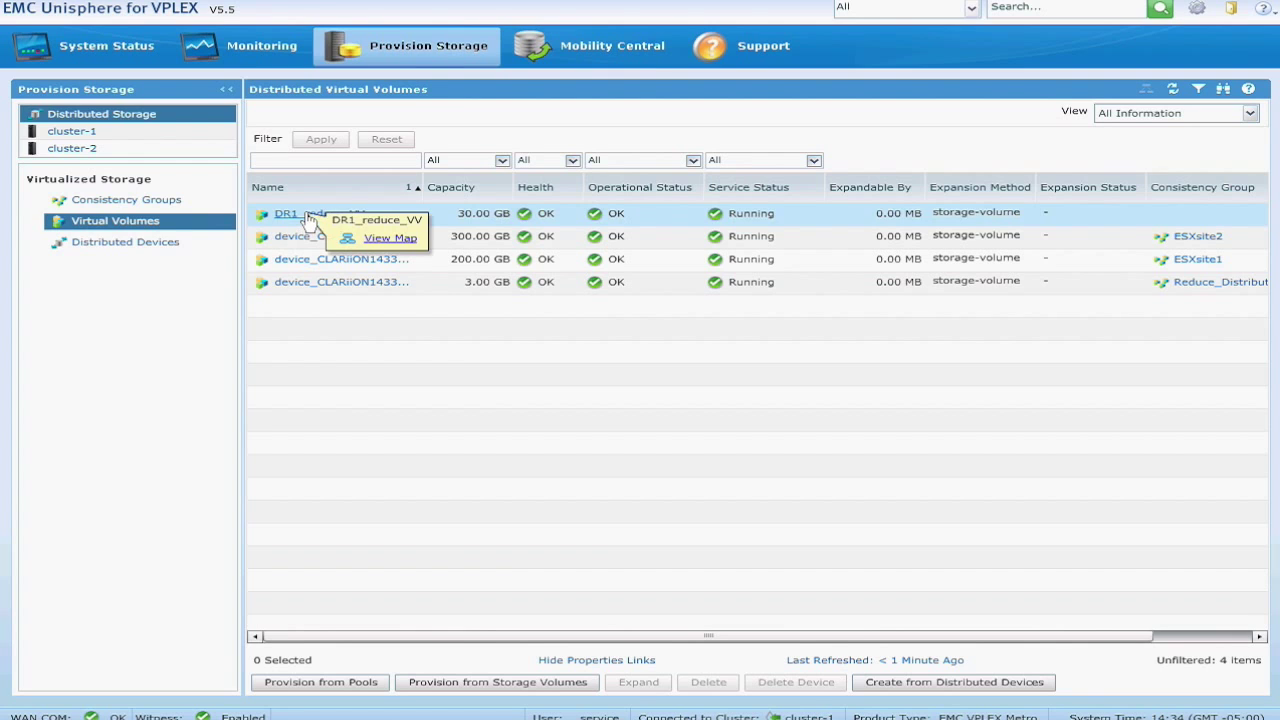
left_click(389, 238)
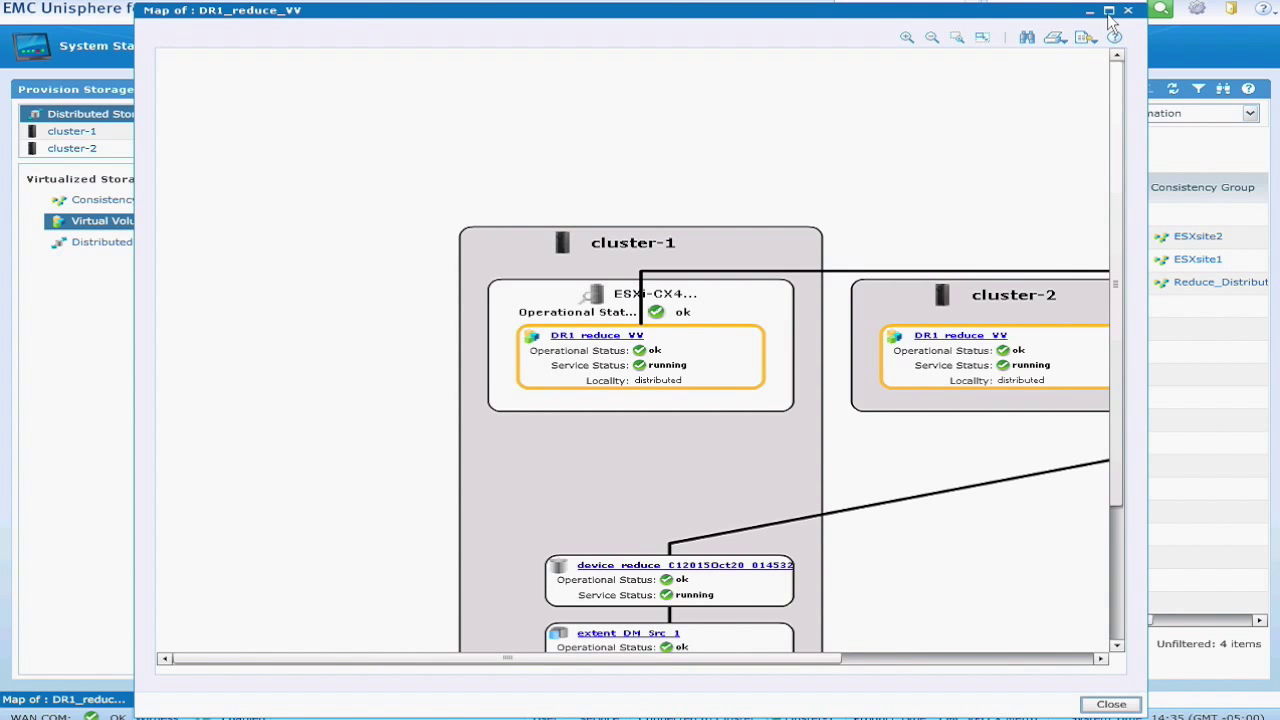
left_click(1108, 12)
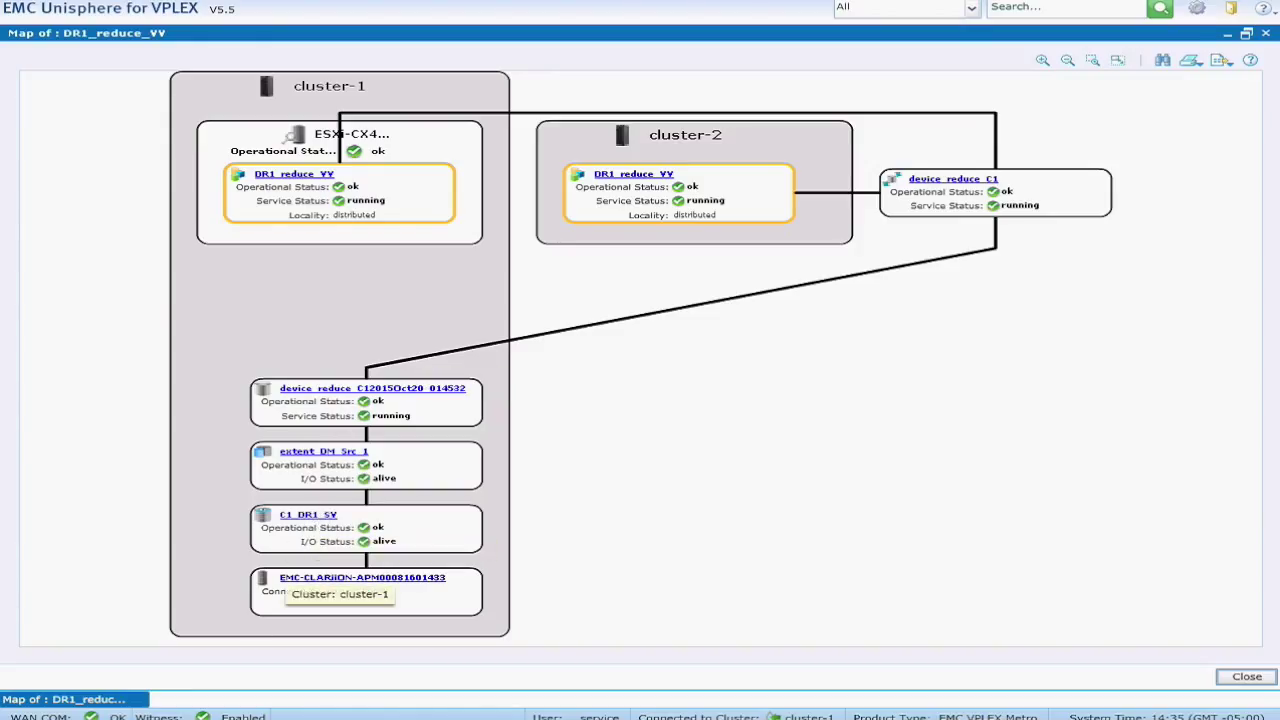
Copy 'device collapse -d device_reduce_C1' from the notes and run it at the VPlexcli prompt.
left_click(120, 708)
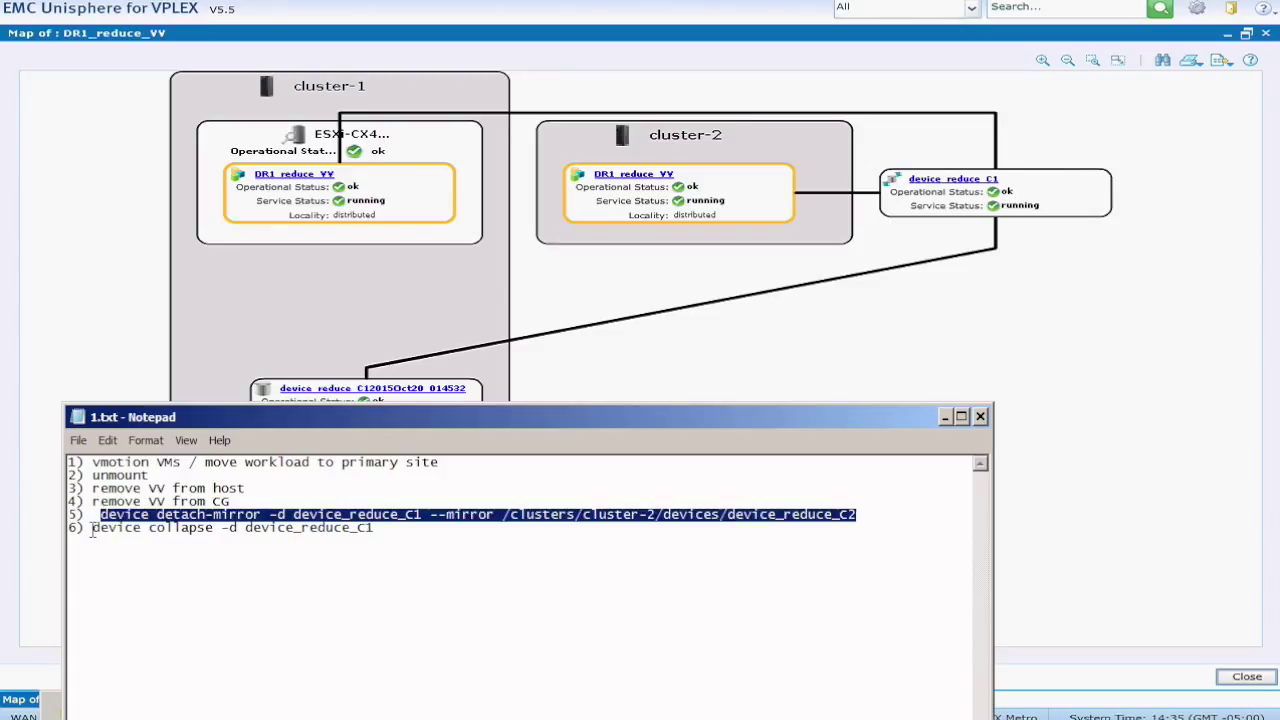
mouse_move(93, 528)
left_mouse_down()
mouse_move(380, 533)
mouse_move(90, 529)
left_mouse_up()
key("ctrl+c")
left_click(380, 533)
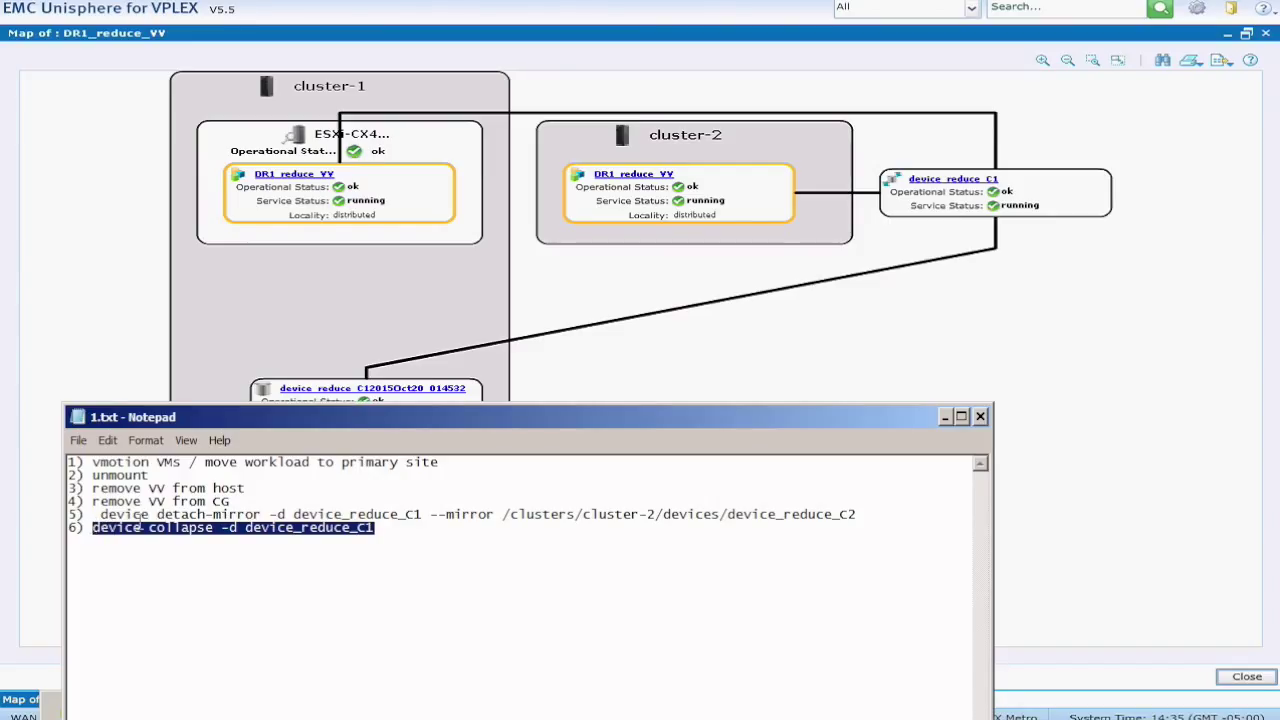
left_click(165, 712)
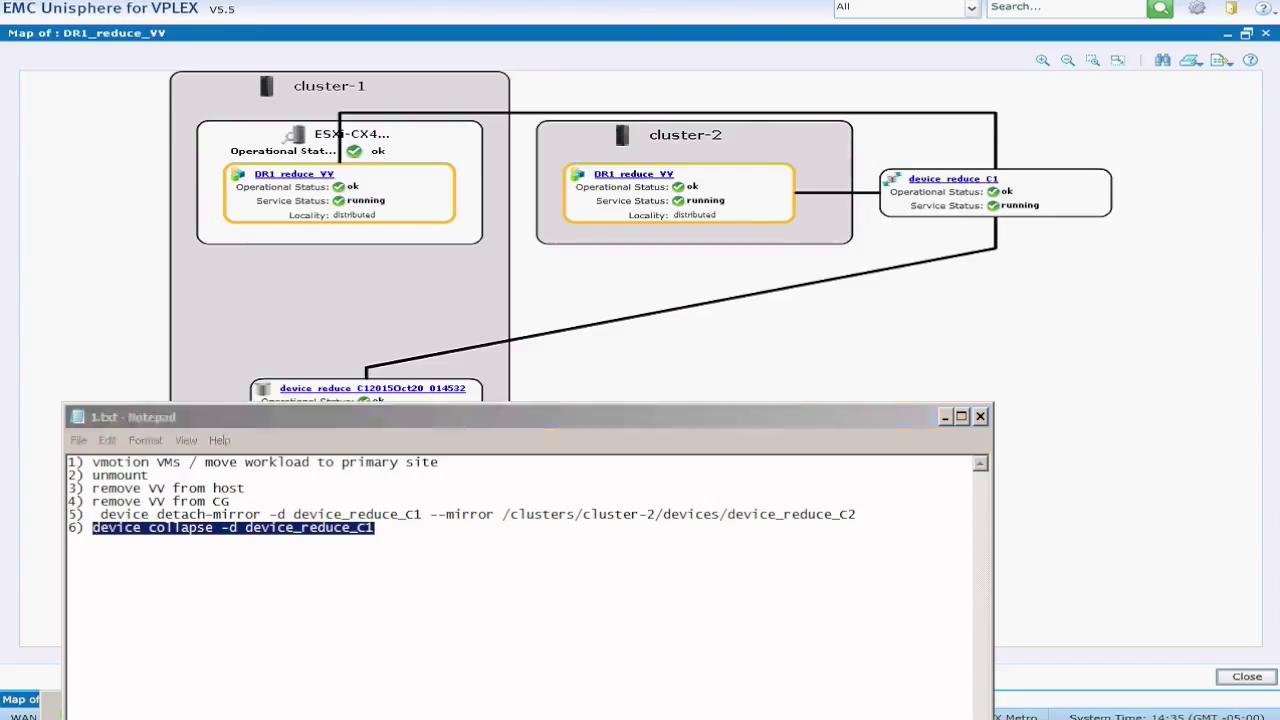
key("alt+Tab")
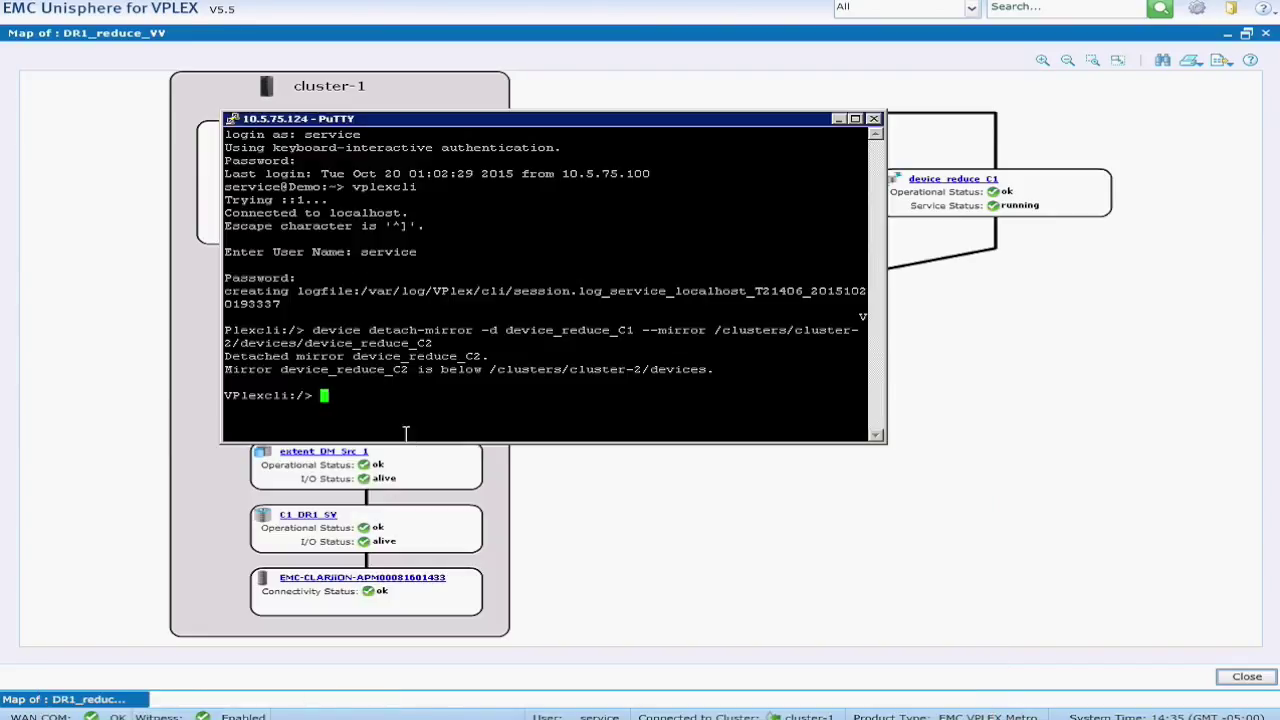
right_click(424, 406)
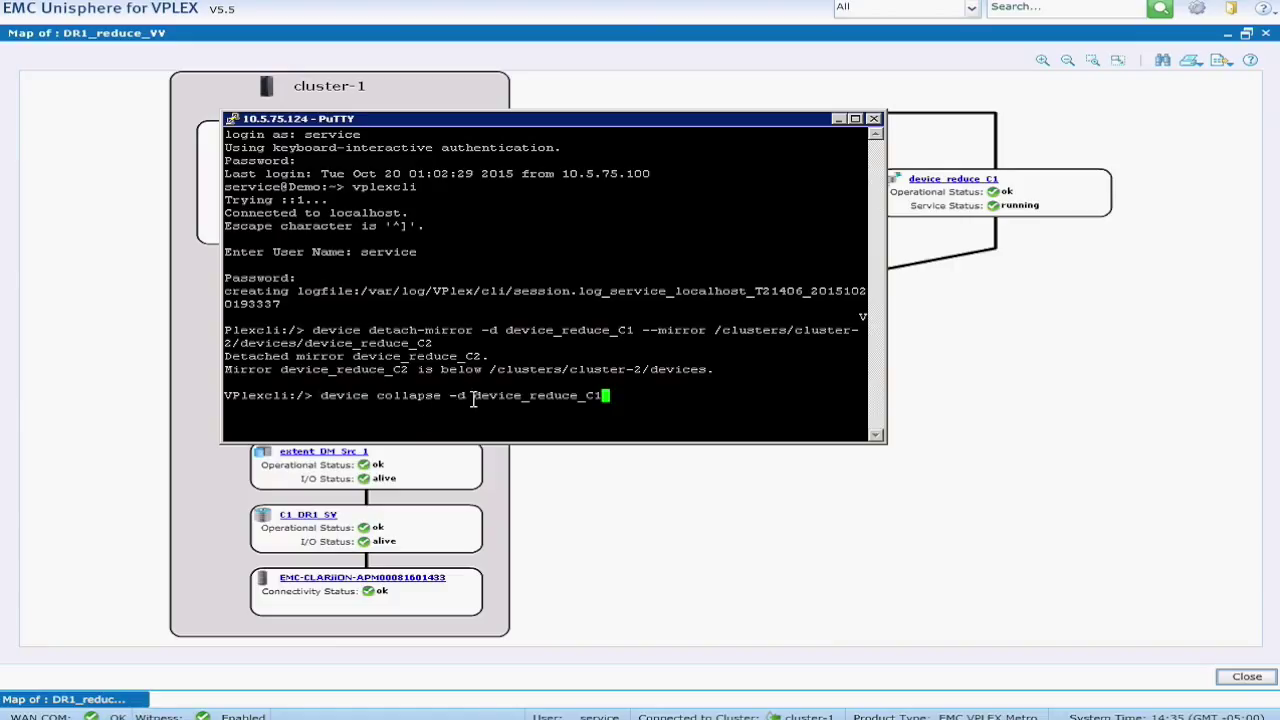
left_click_drag(475, 397, 604, 397)
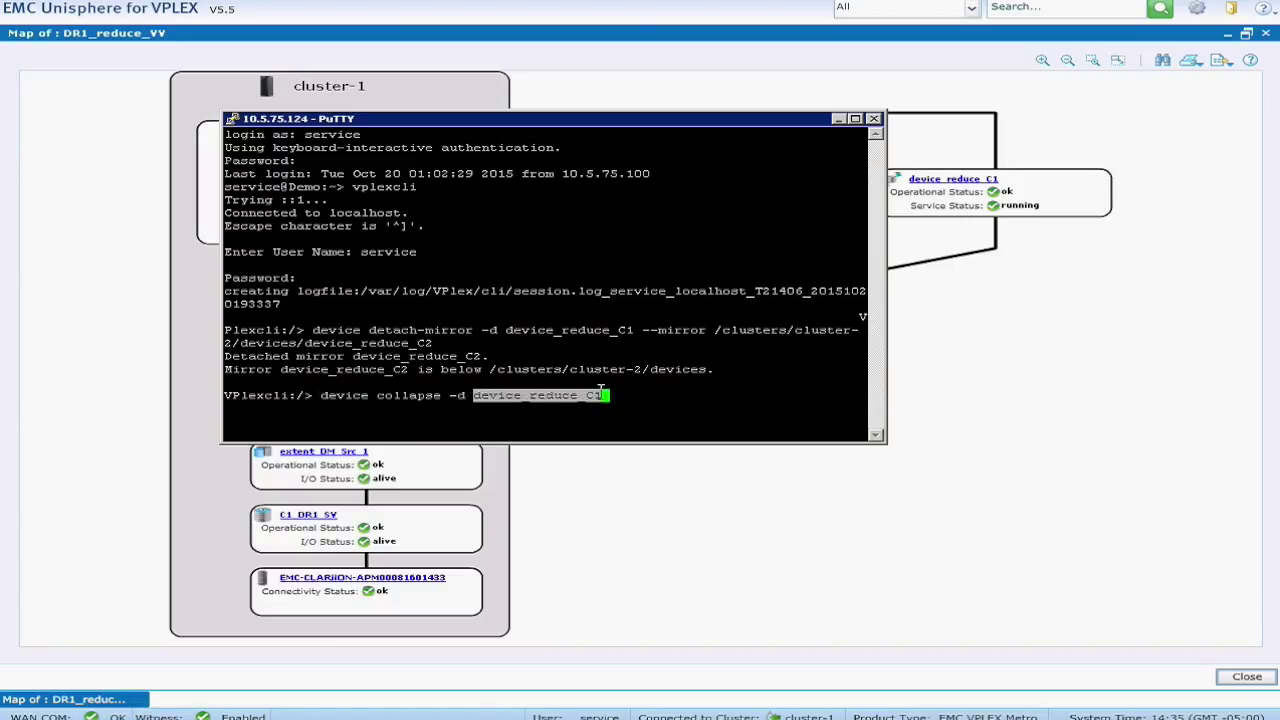
left_click(1024, 401)
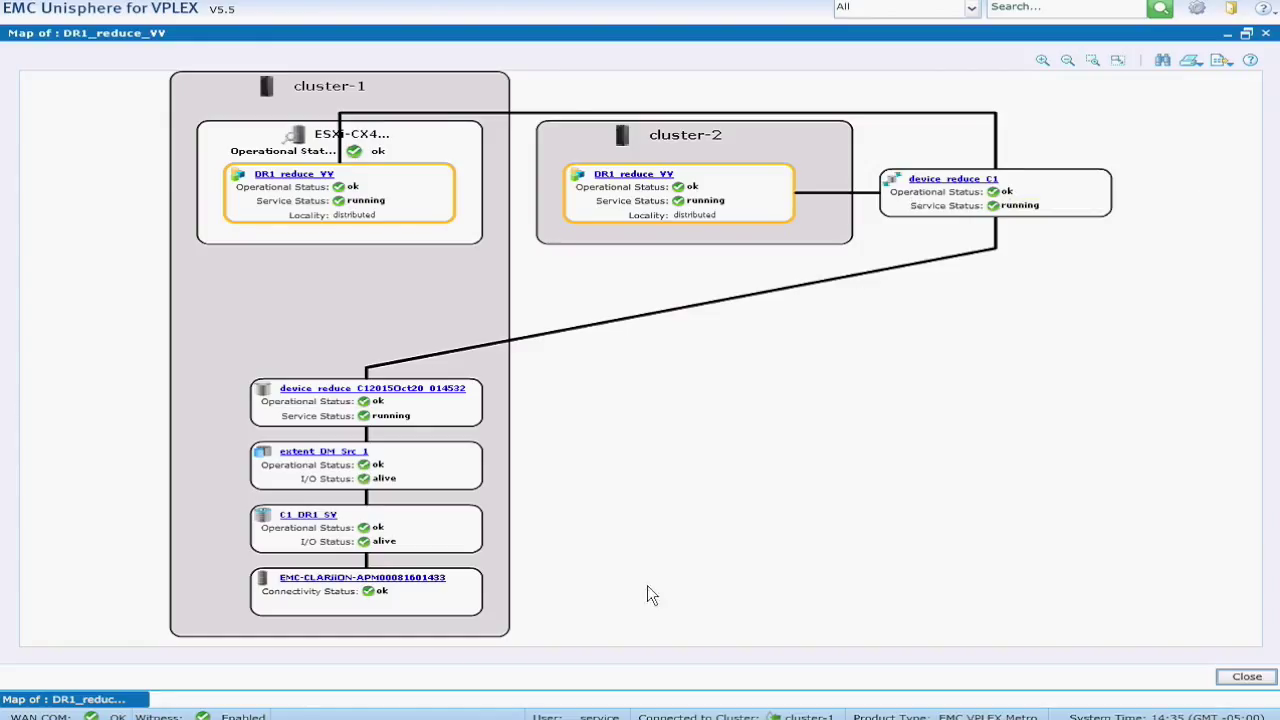
key("alt+Tab")
left_click(690, 399)
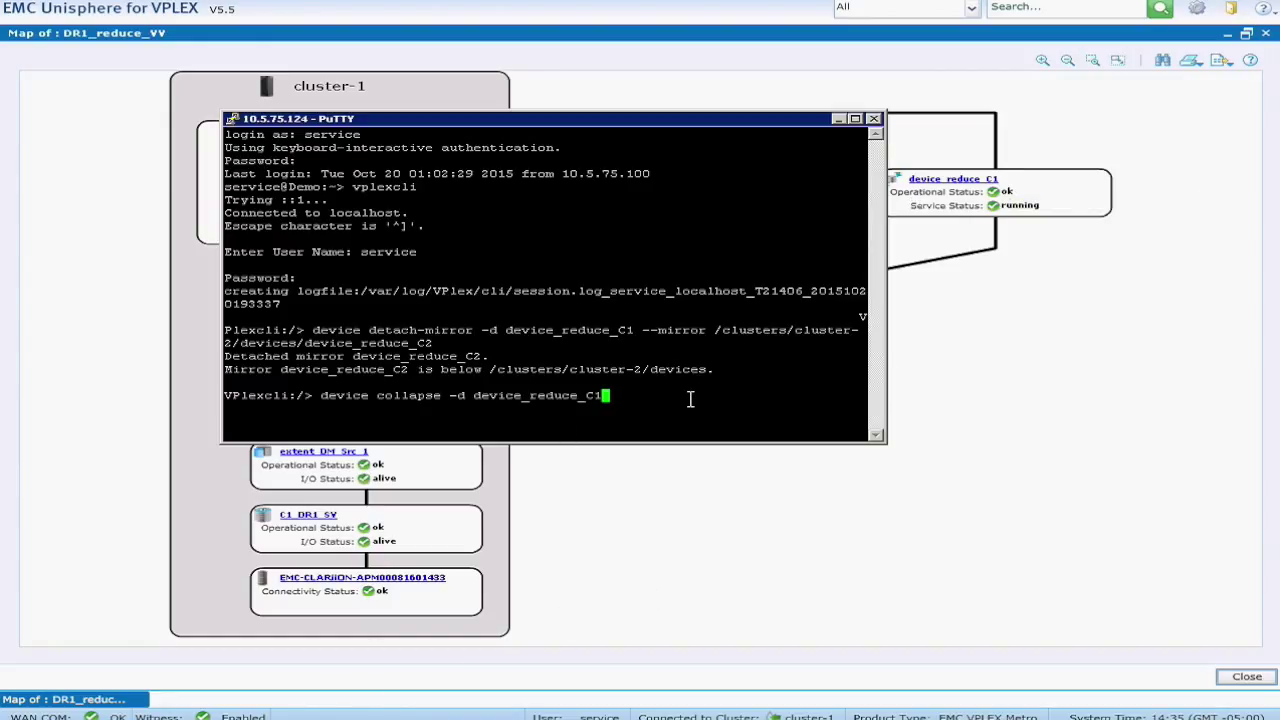
key("Return")
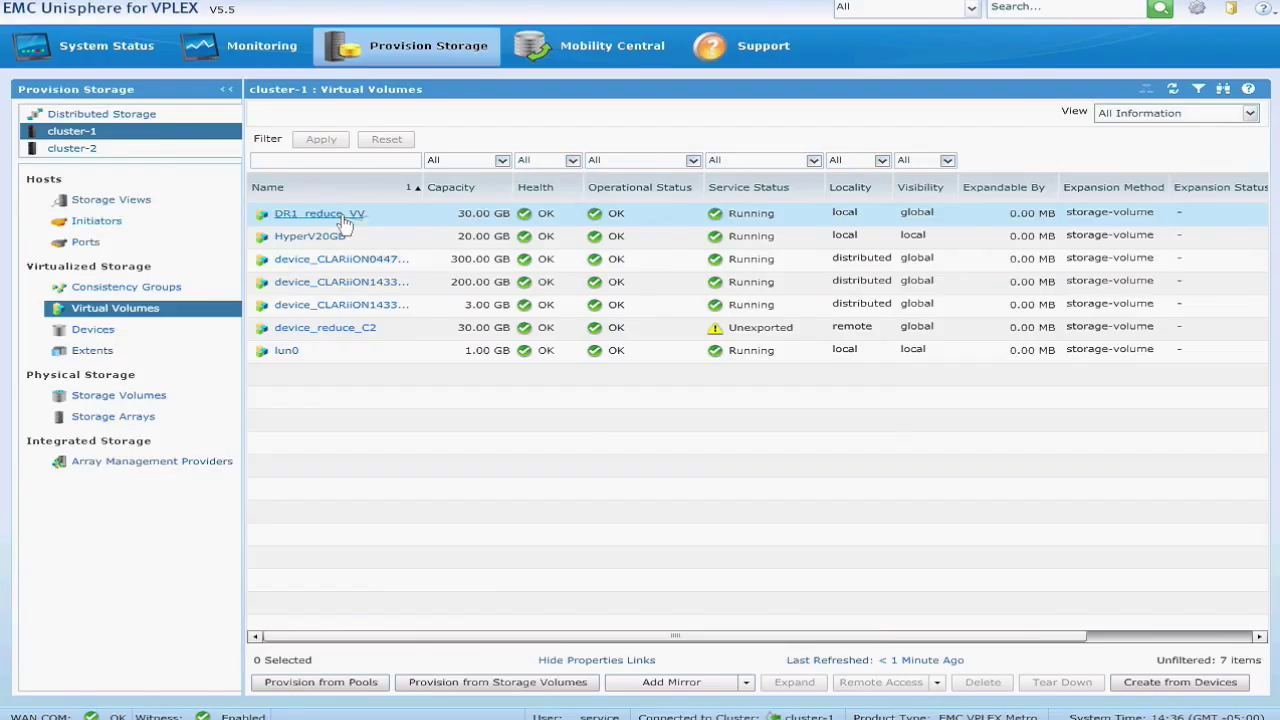
Review DR1_reduce_VV's updated topology map.
mouse_move(350, 218)
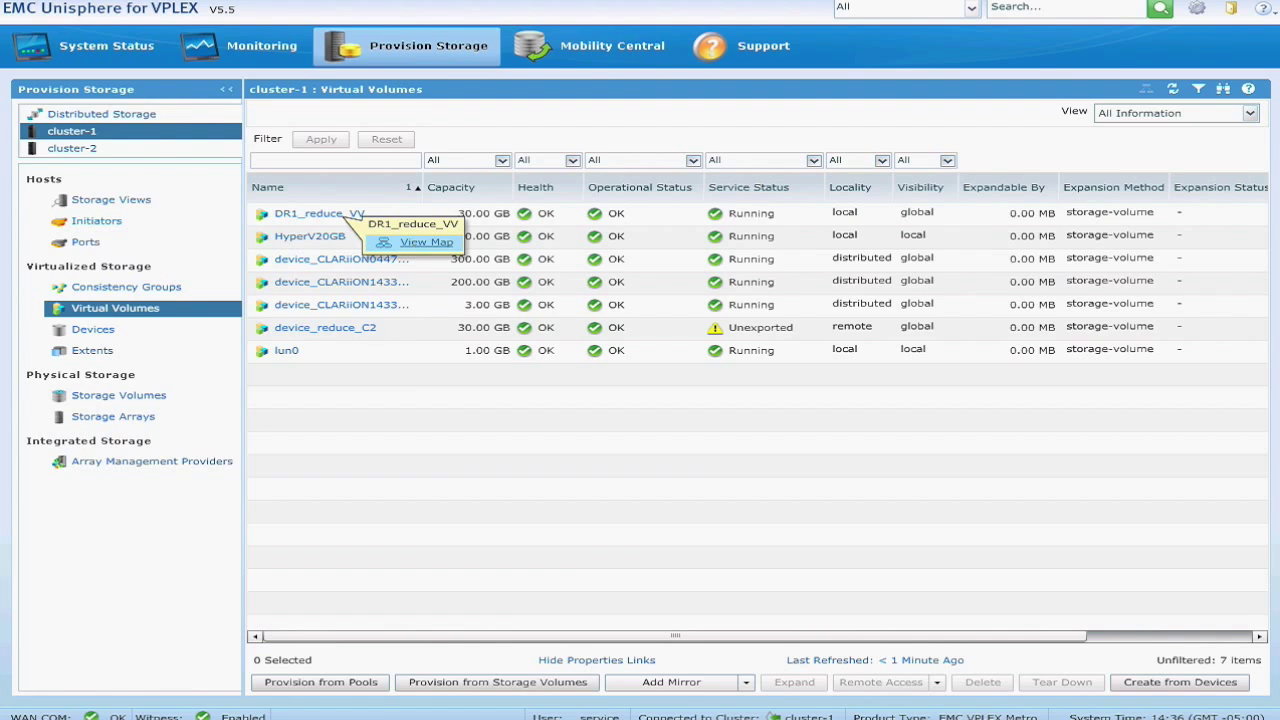
left_click(418, 245)
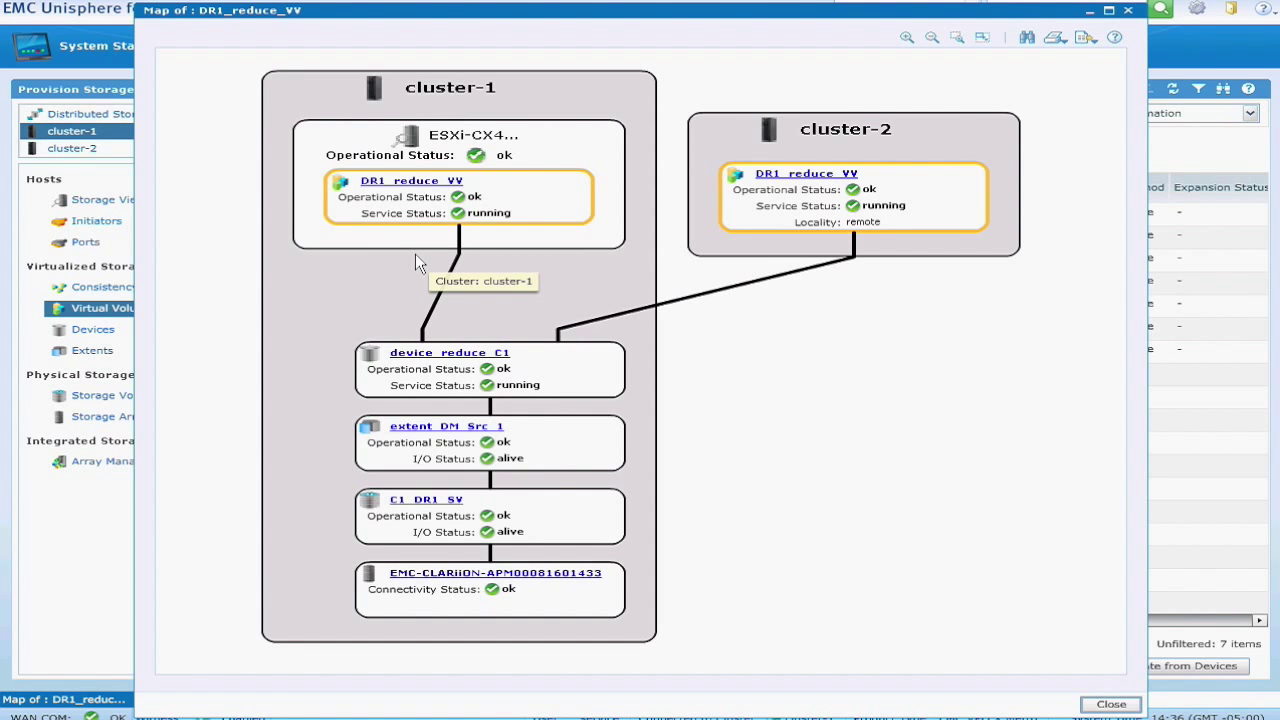
left_click(1128, 12)
Compare cluster-2 and cluster-1 virtual volume lists and inspect device_reduce_C2's topology map.
left_click(100, 155)
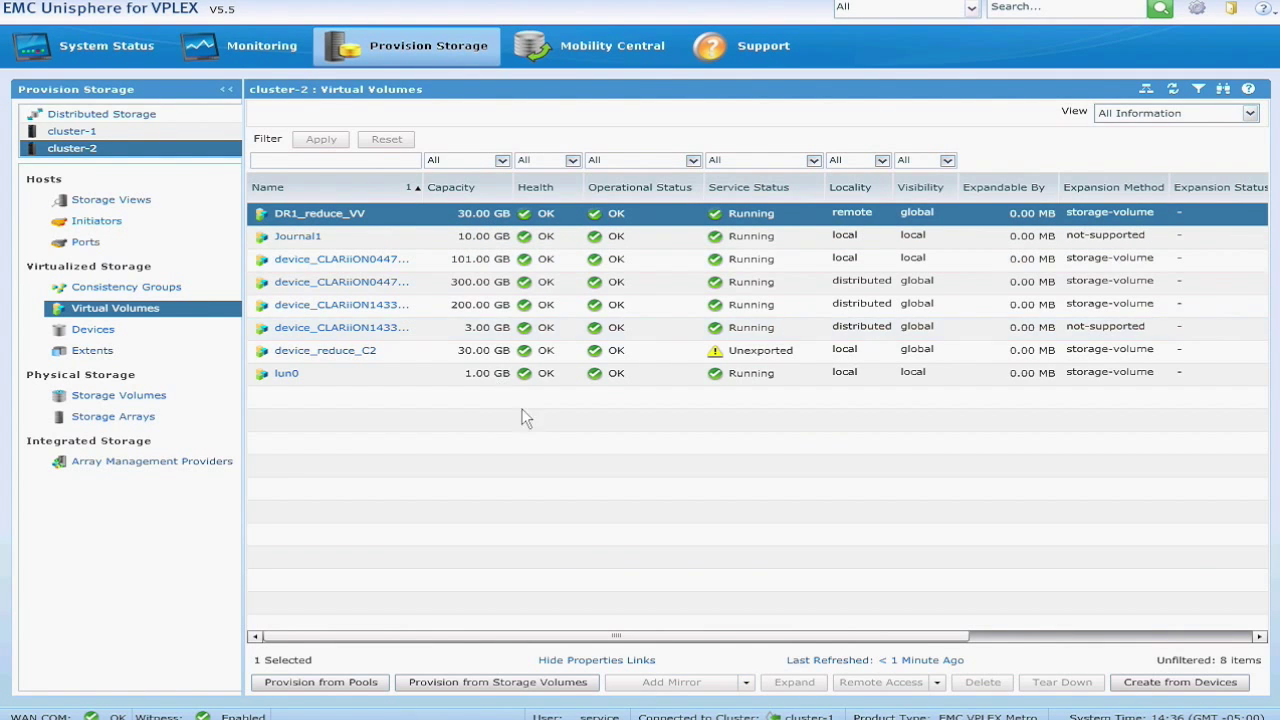
left_click(916, 217)
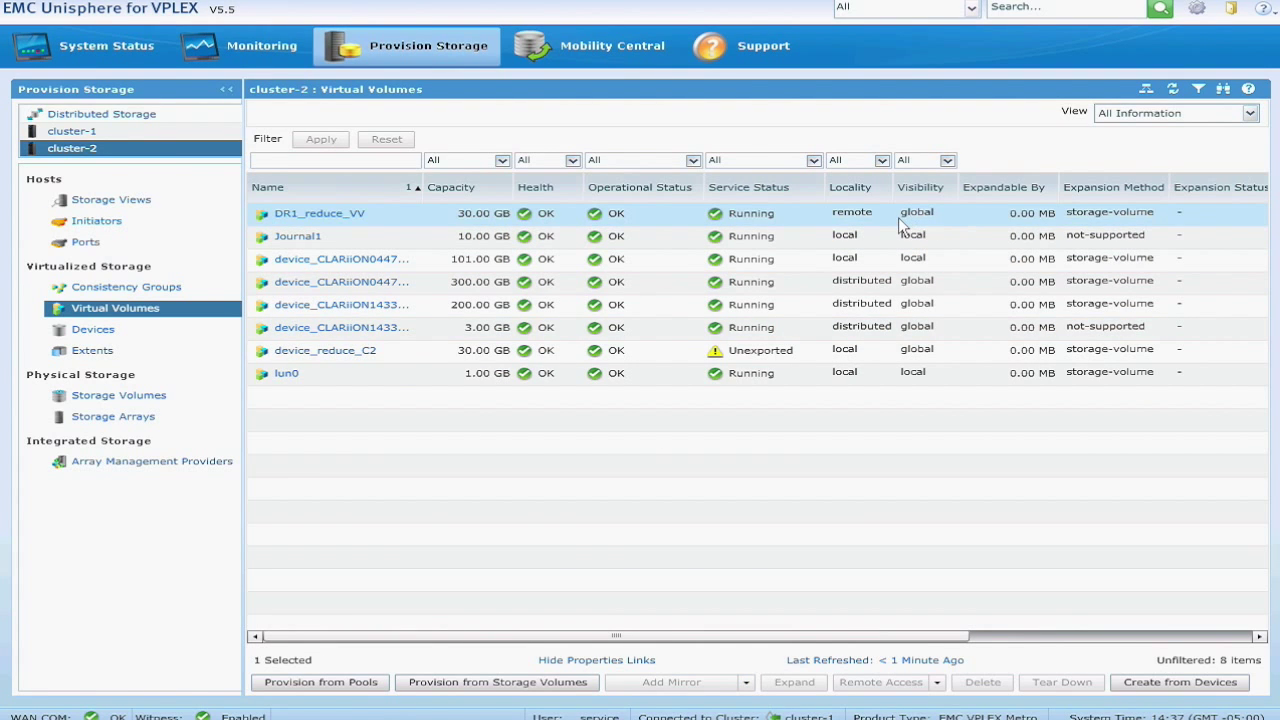
left_click(757, 355)
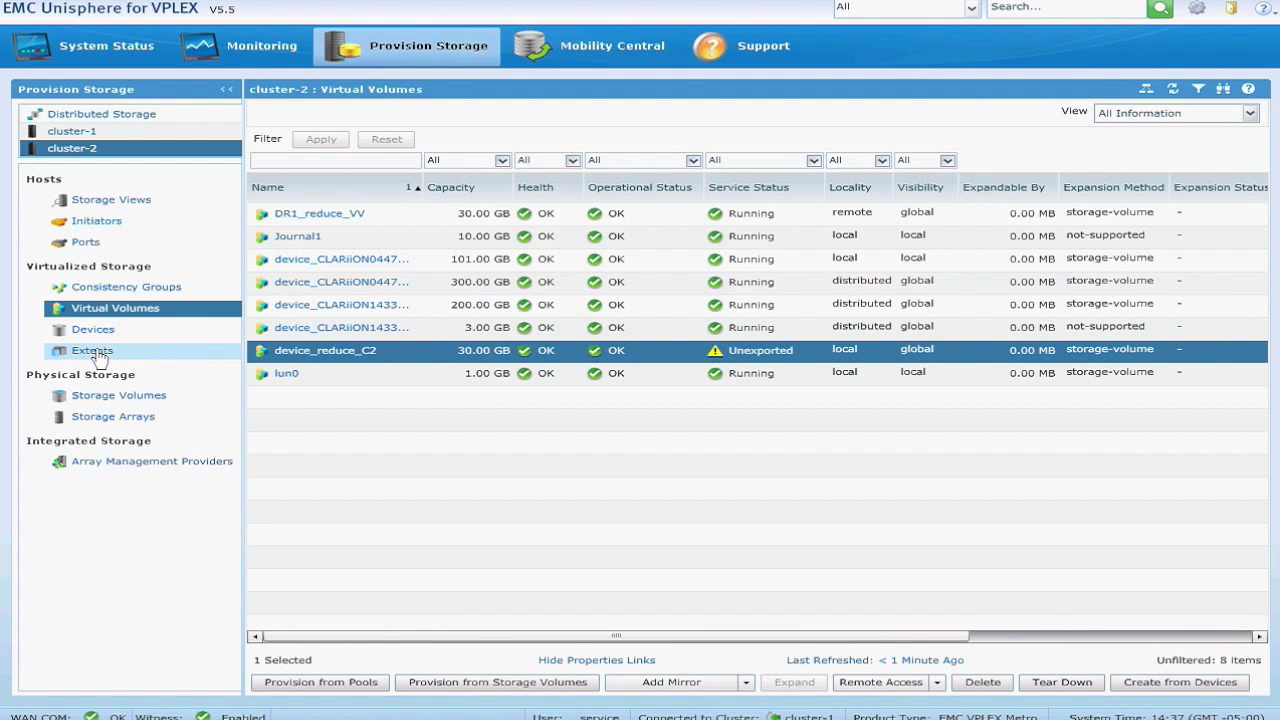
left_click(72, 131)
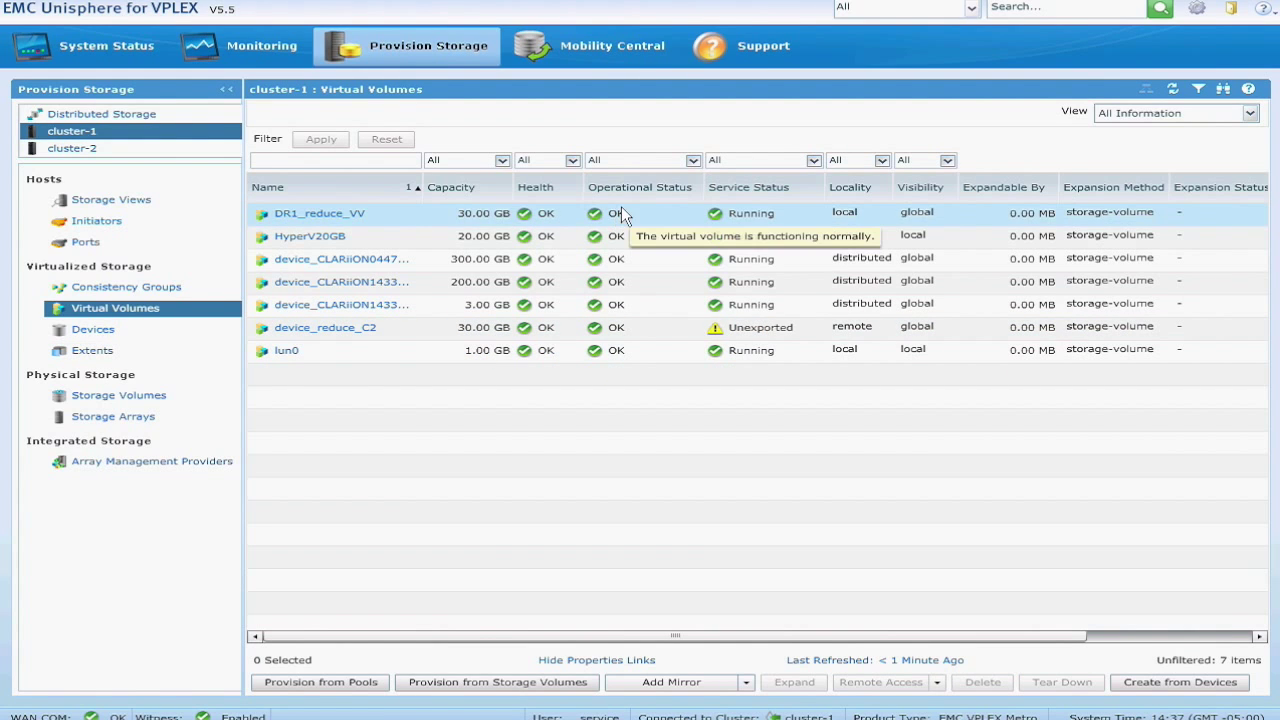
left_click(322, 332)
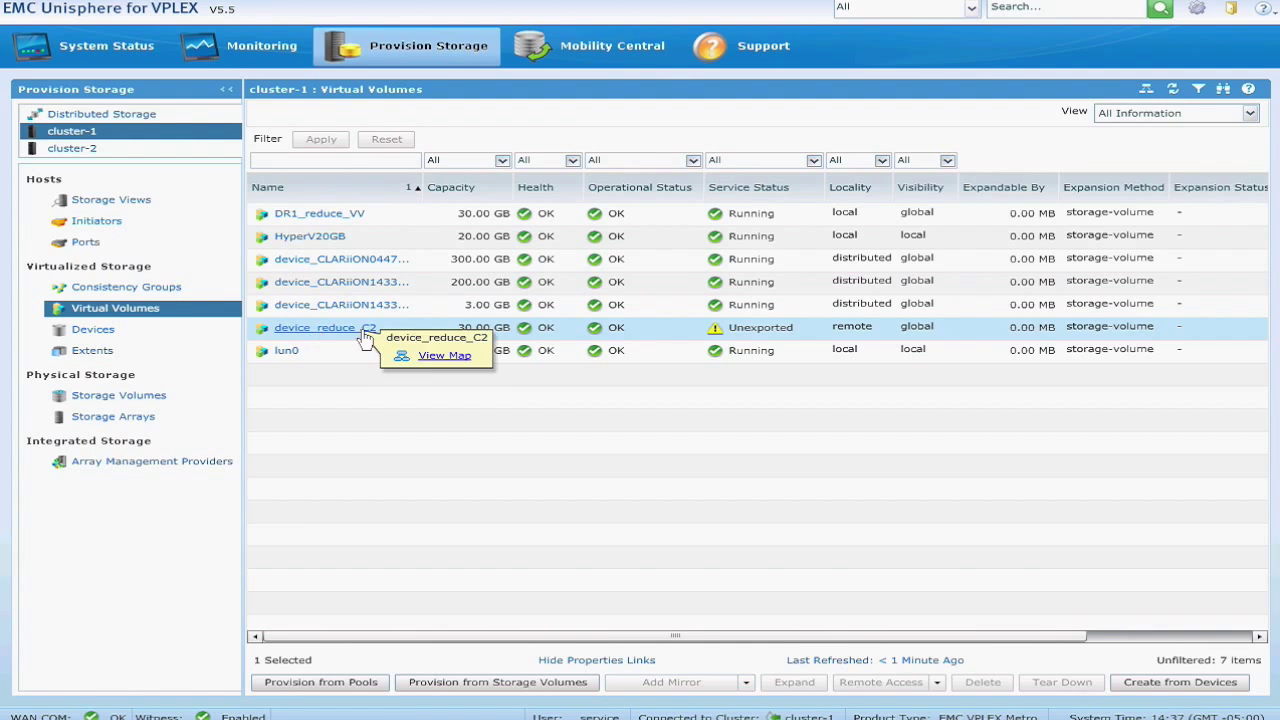
left_click(440, 356)
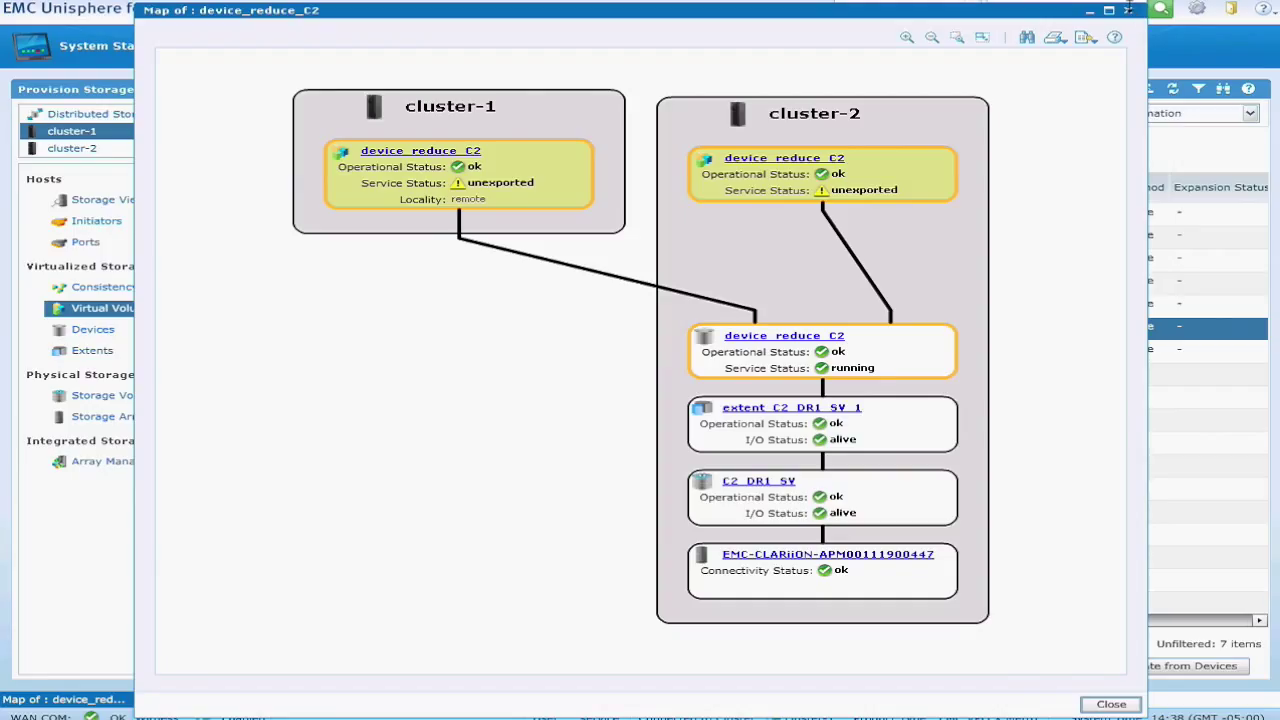
left_click(1128, 9)
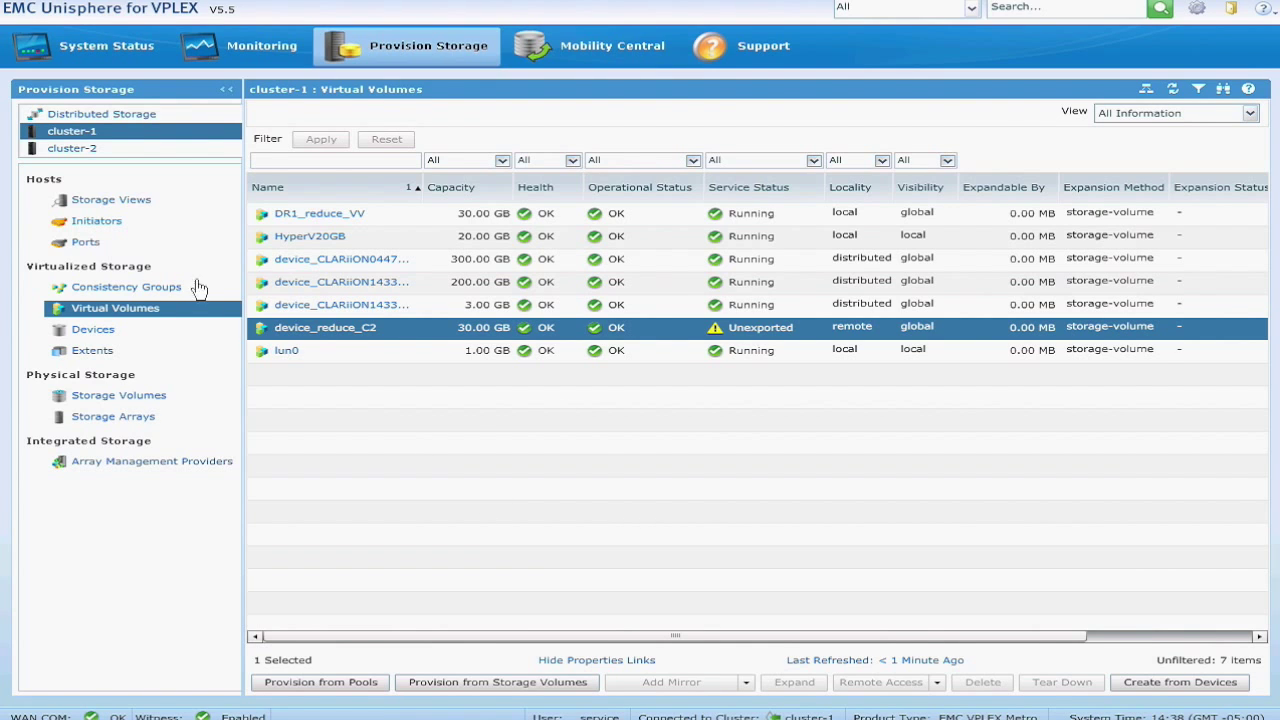
left_click(429, 219)
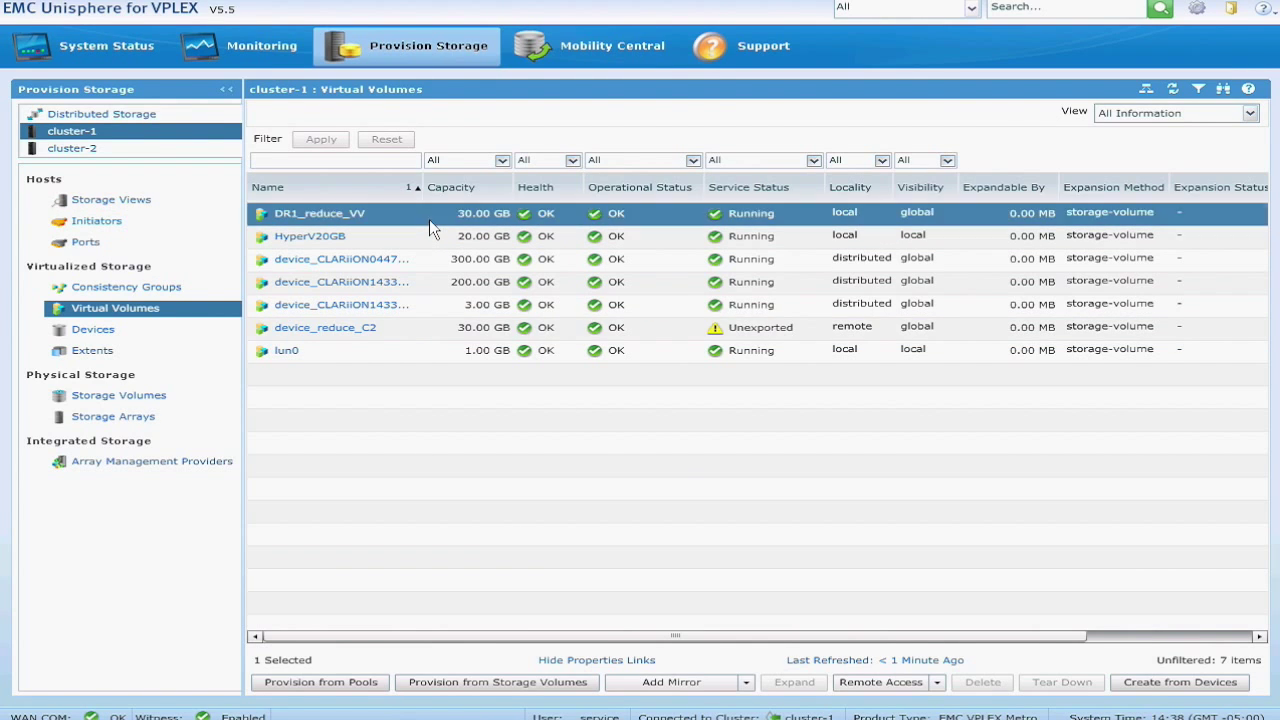
left_click(937, 682)
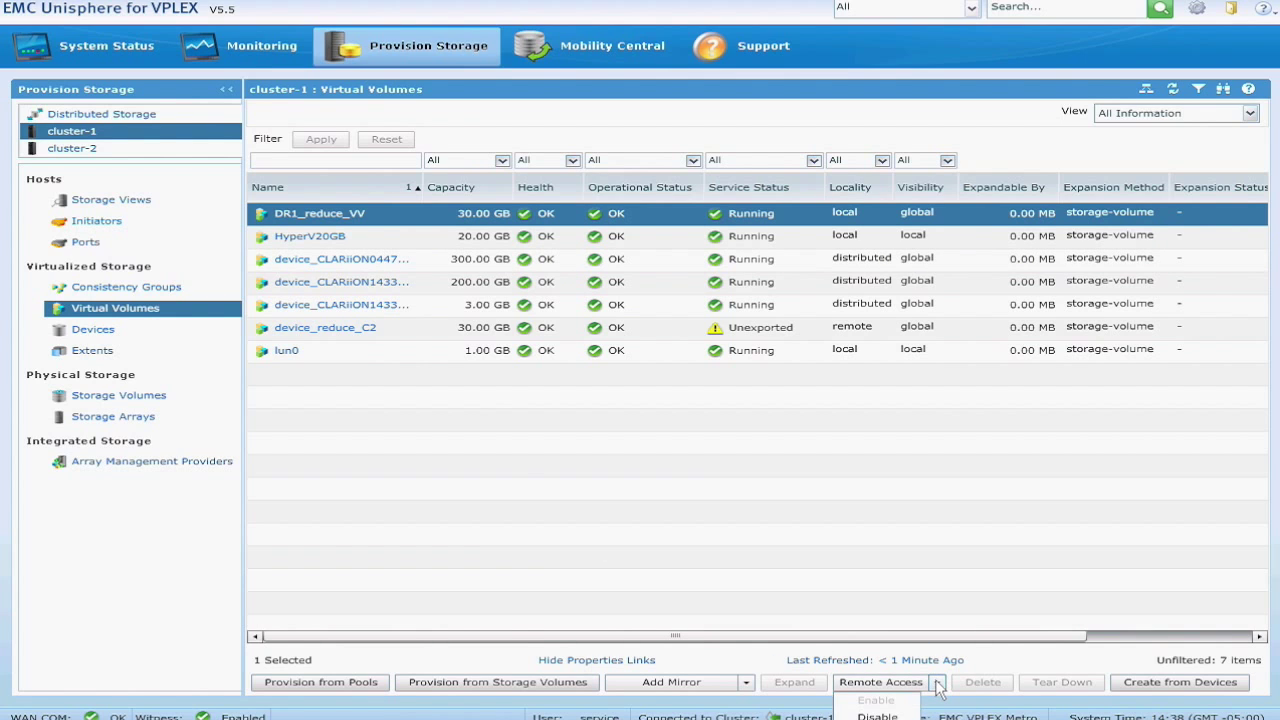
left_click(877, 714)
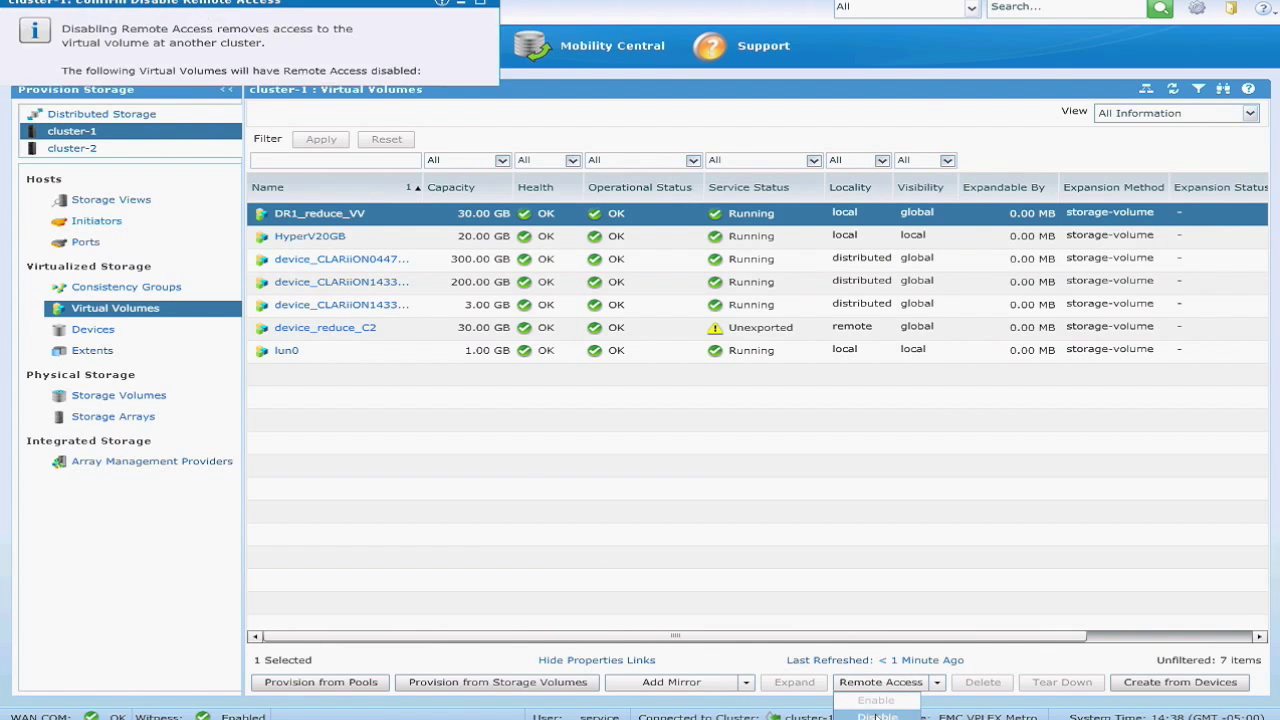
left_click(893, 514)
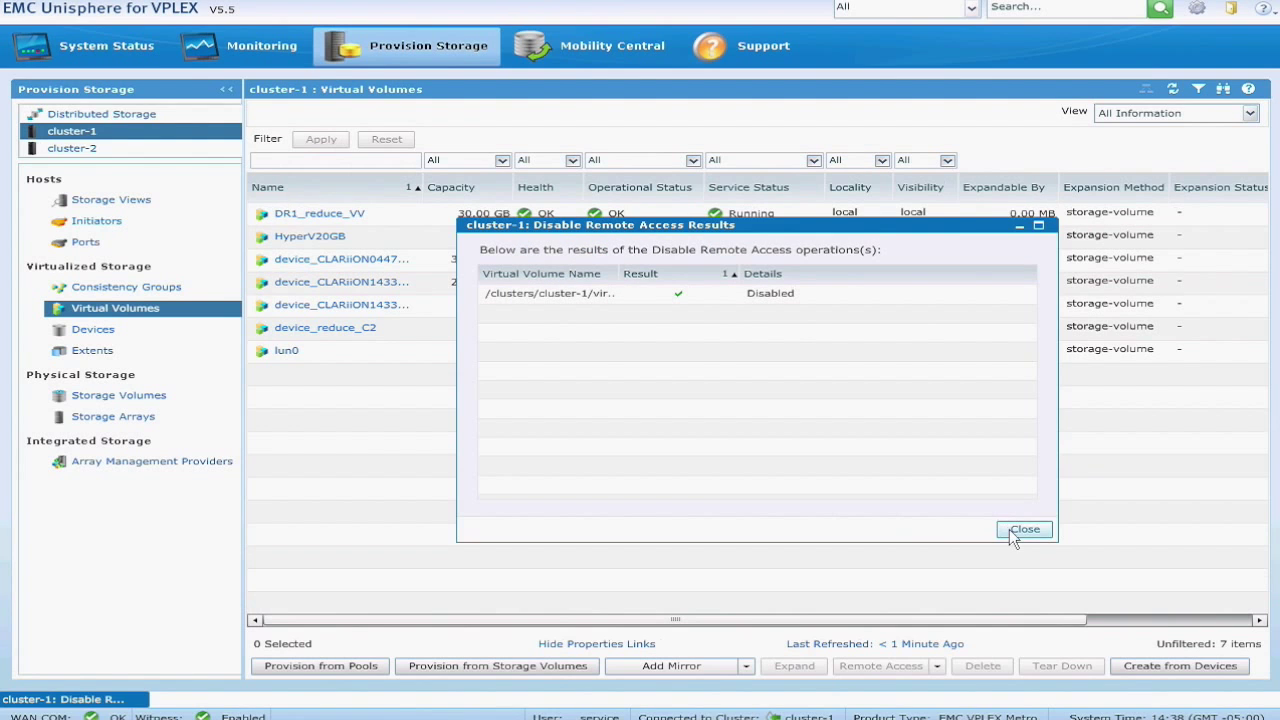
left_click(1015, 532)
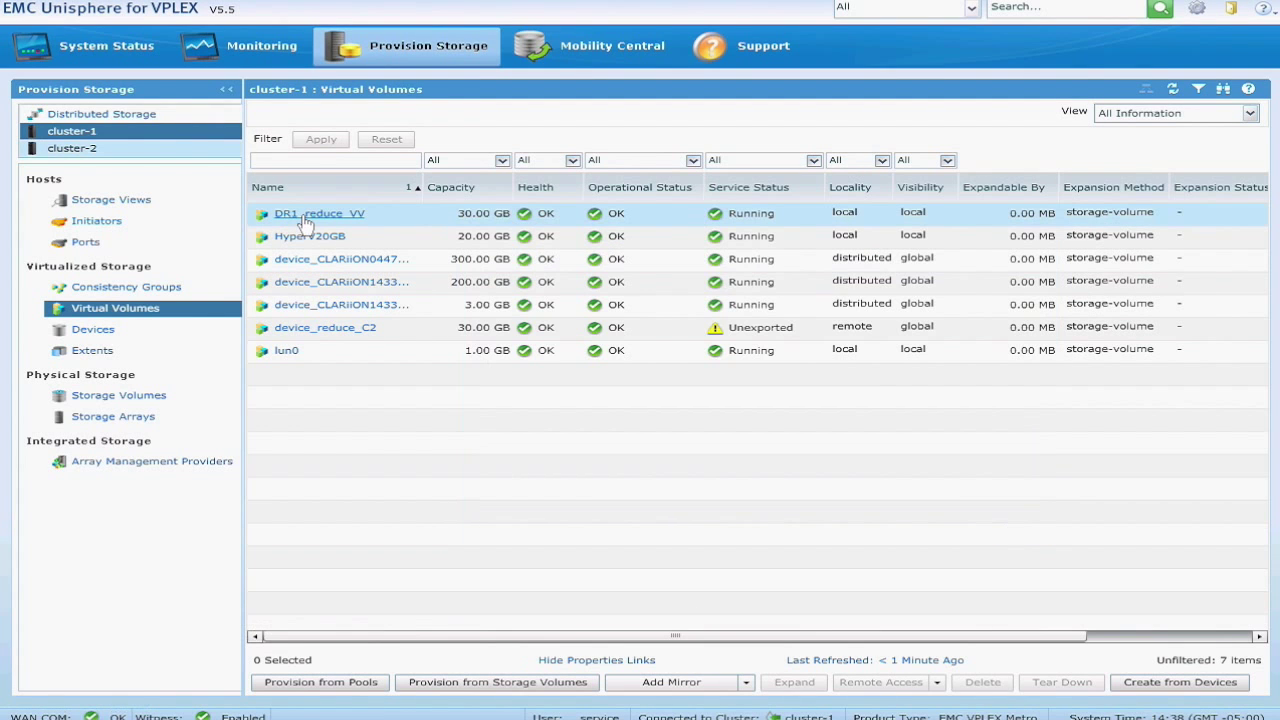
left_click(306, 219)
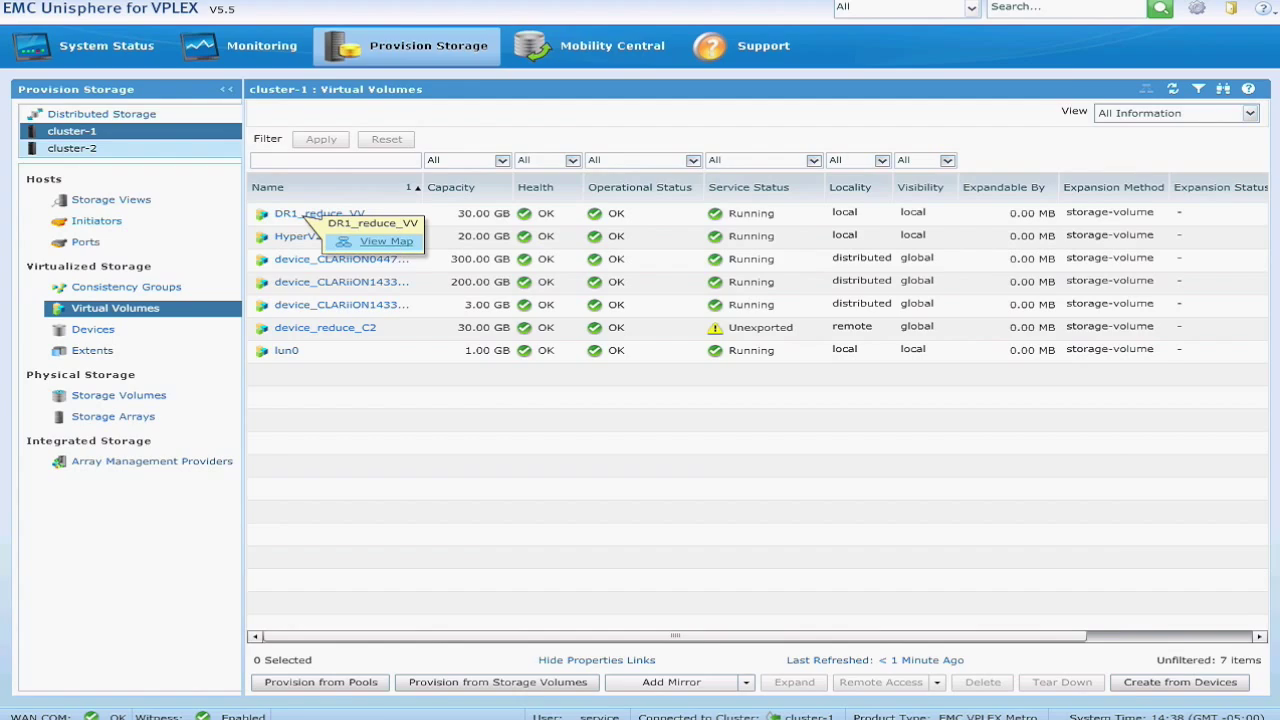
left_click(393, 241)
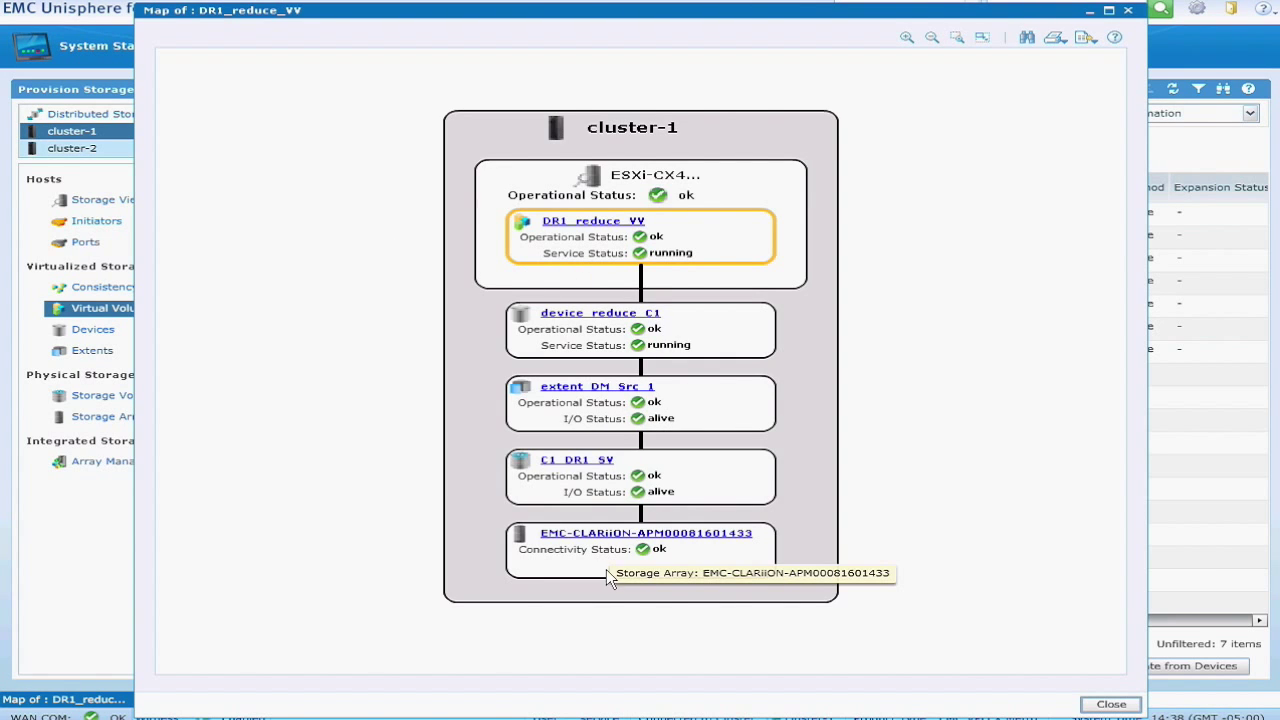
left_click(1105, 706)
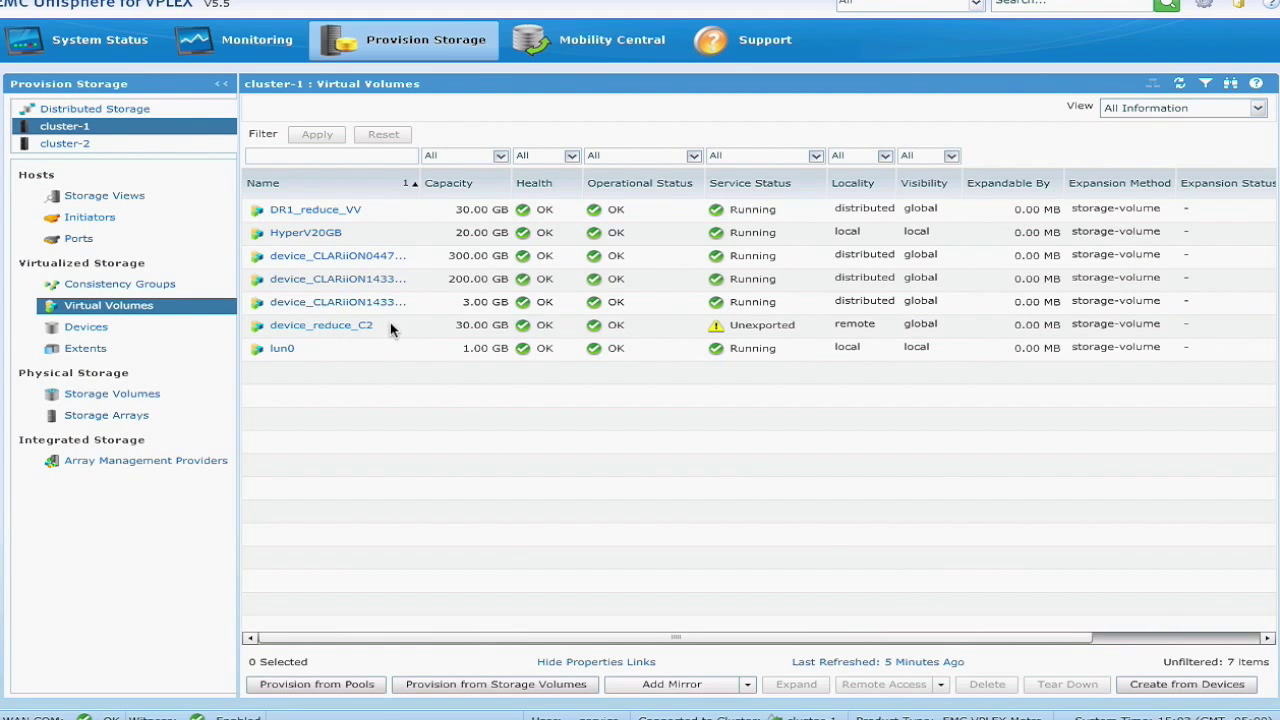
left_click(712, 334)
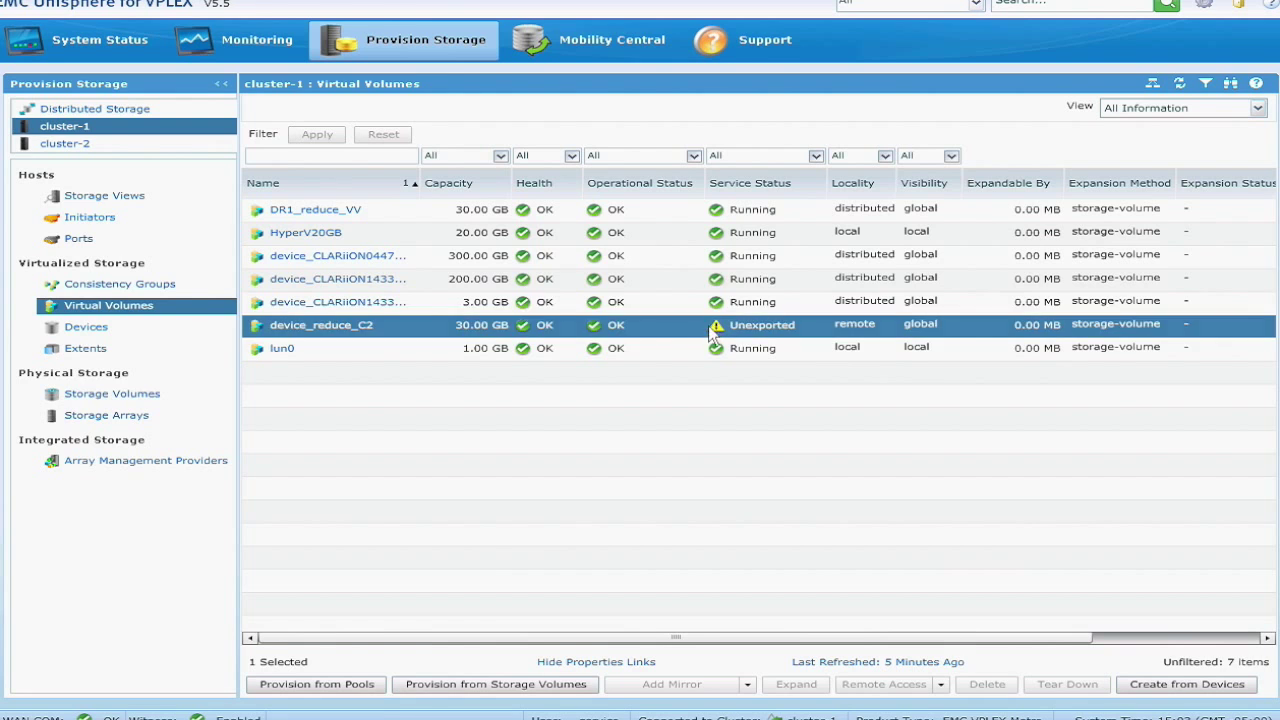
left_click(352, 334)
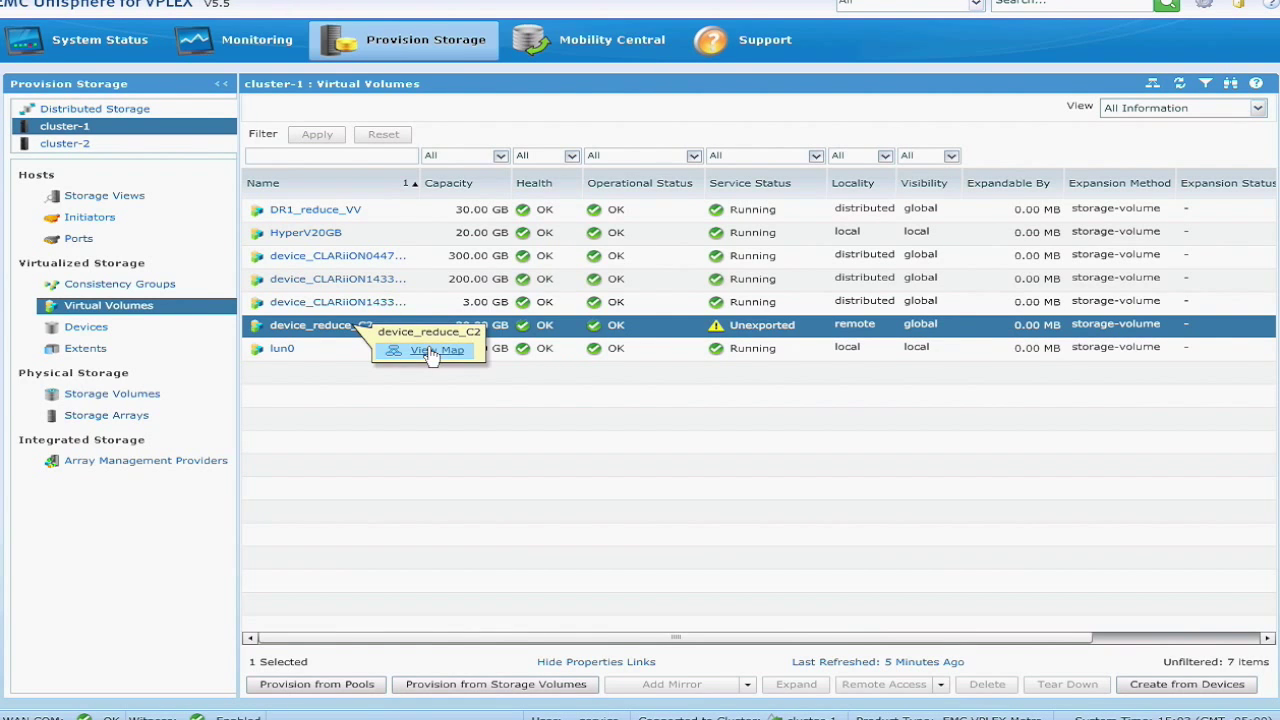
left_click(430, 351)
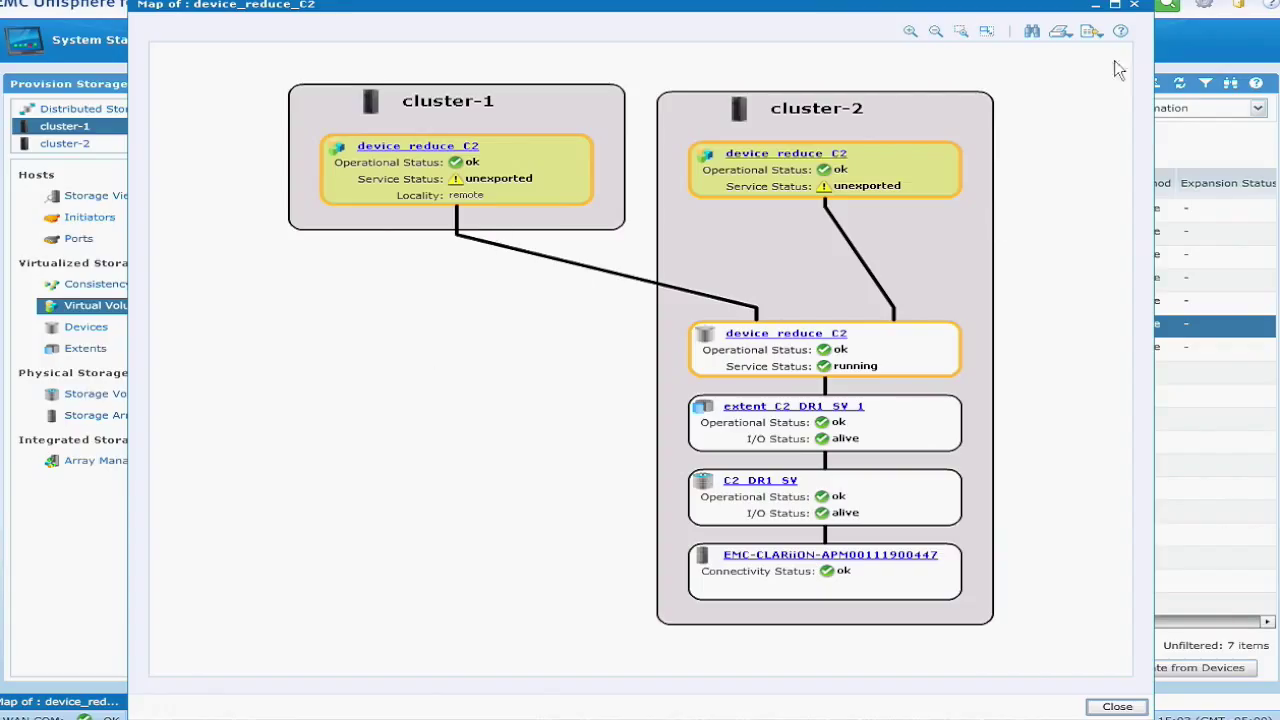
left_click(1134, 5)
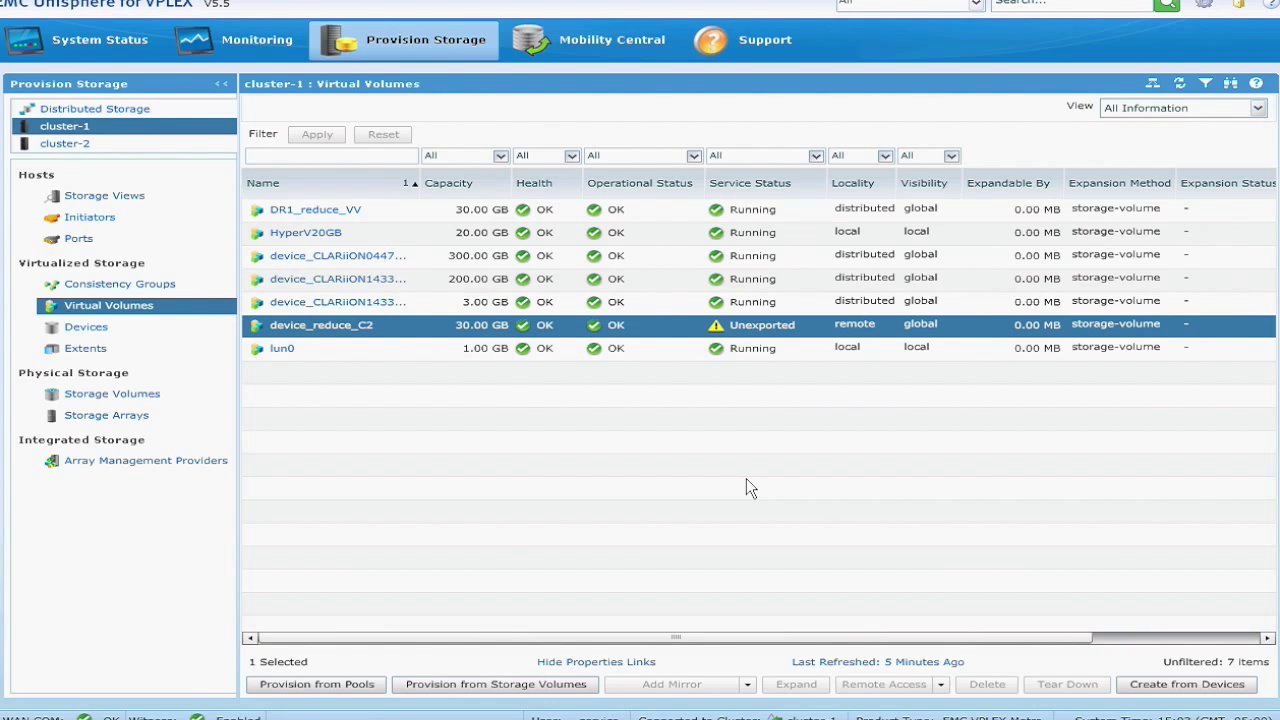
left_click(186, 148)
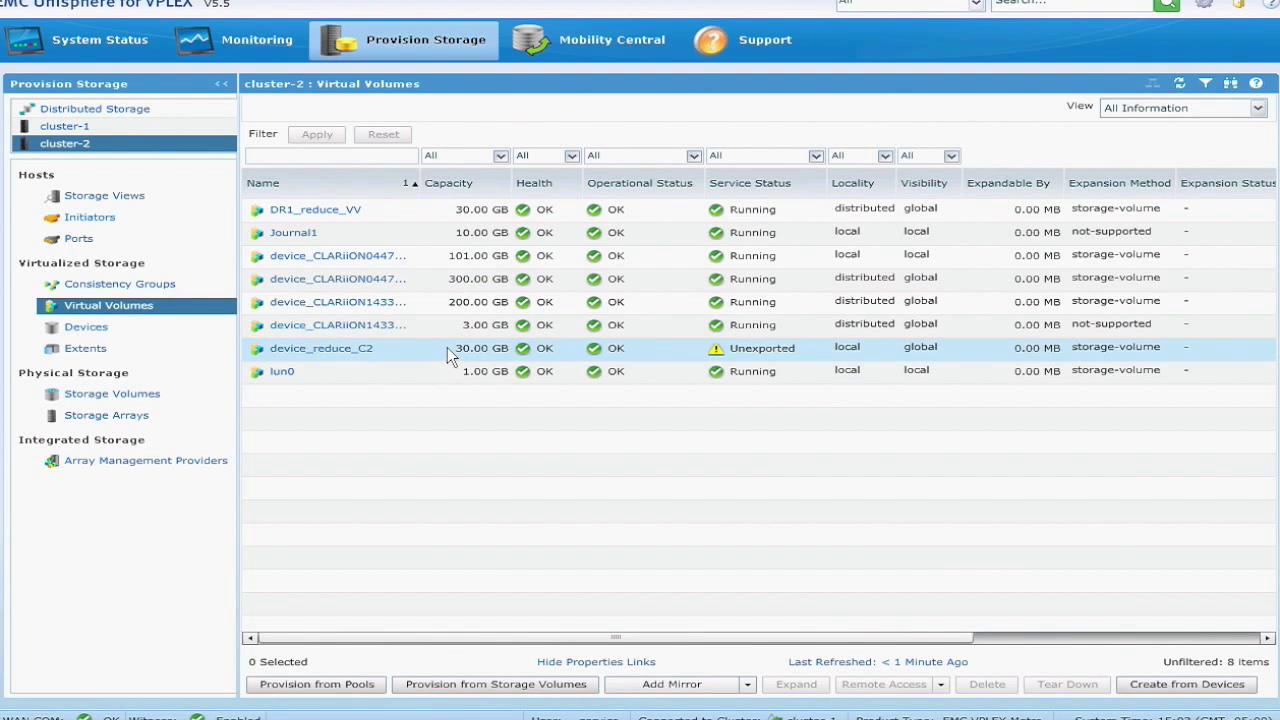
Disable remote access for device_reduce_C2 on cluster-2, changing its visibility from global to local.
left_click(448, 350)
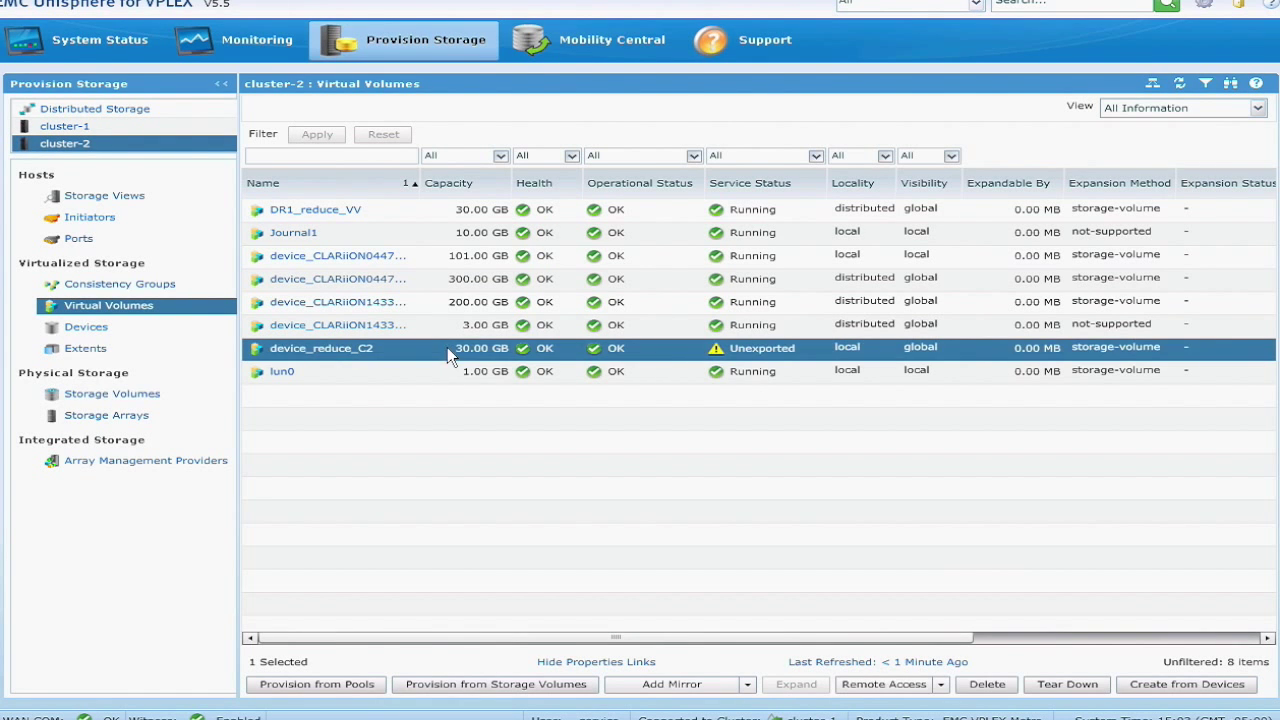
left_click(940, 685)
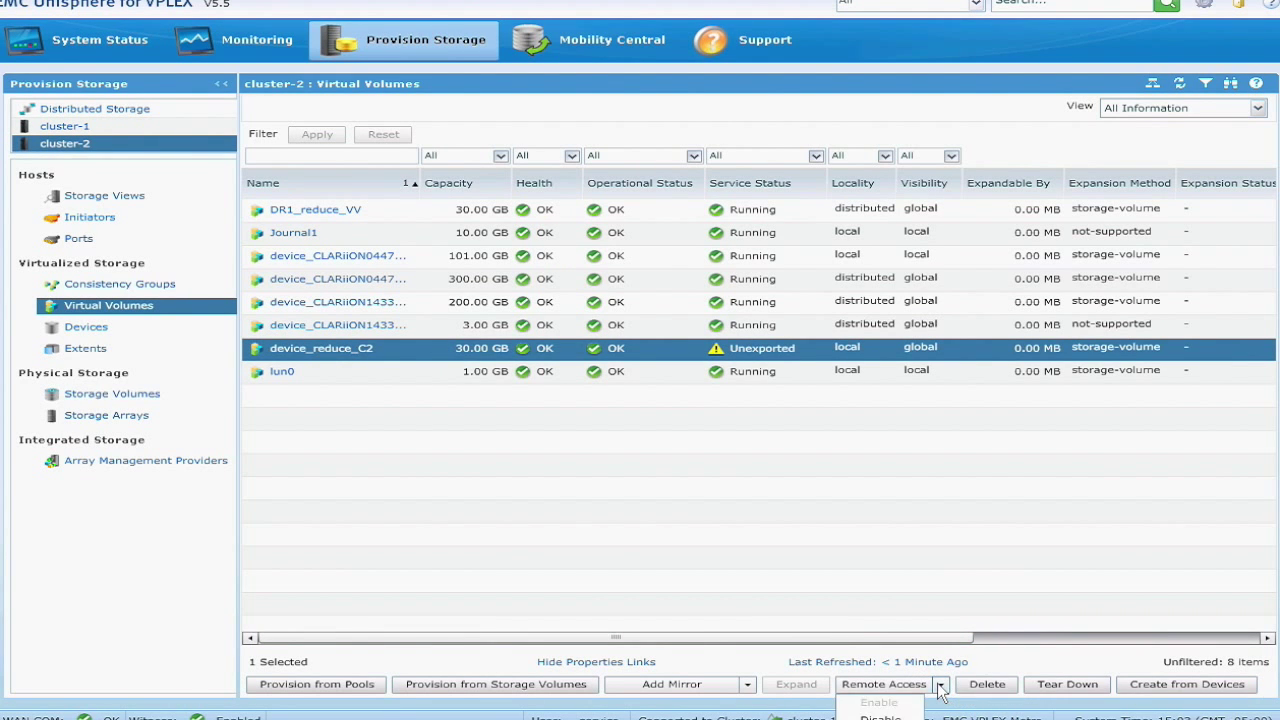
left_click(880, 716)
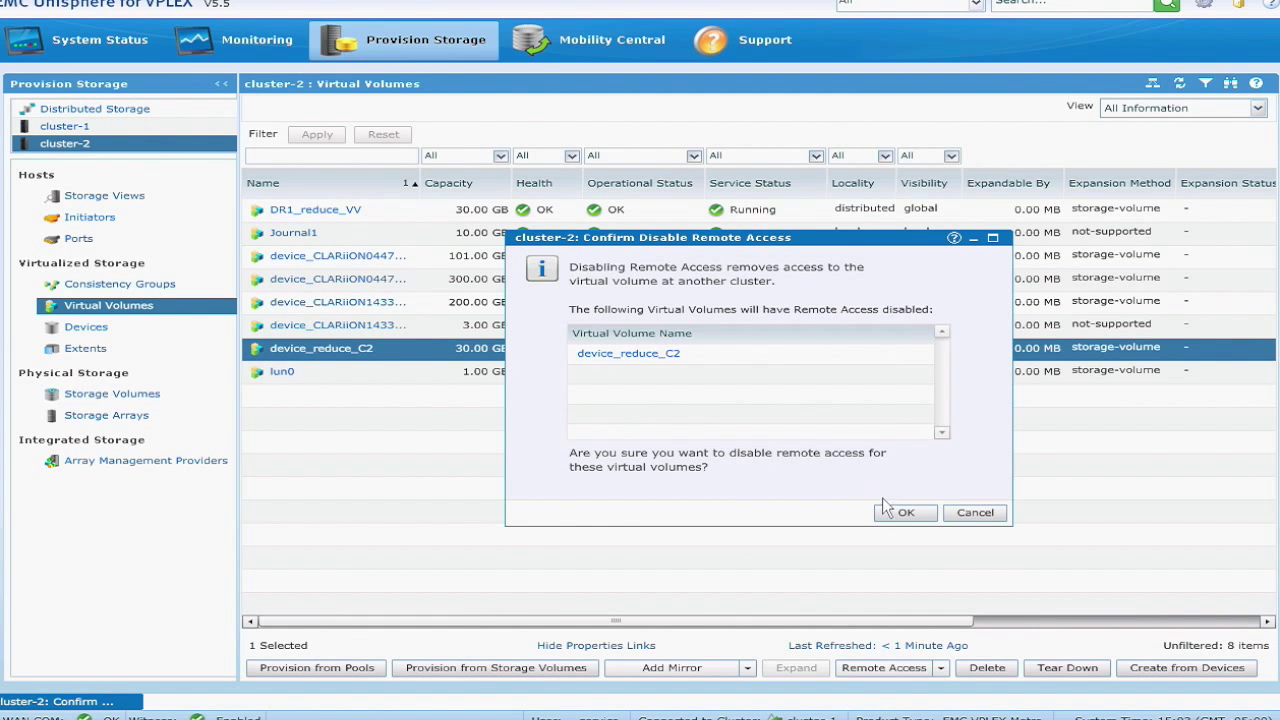
left_click(889, 512)
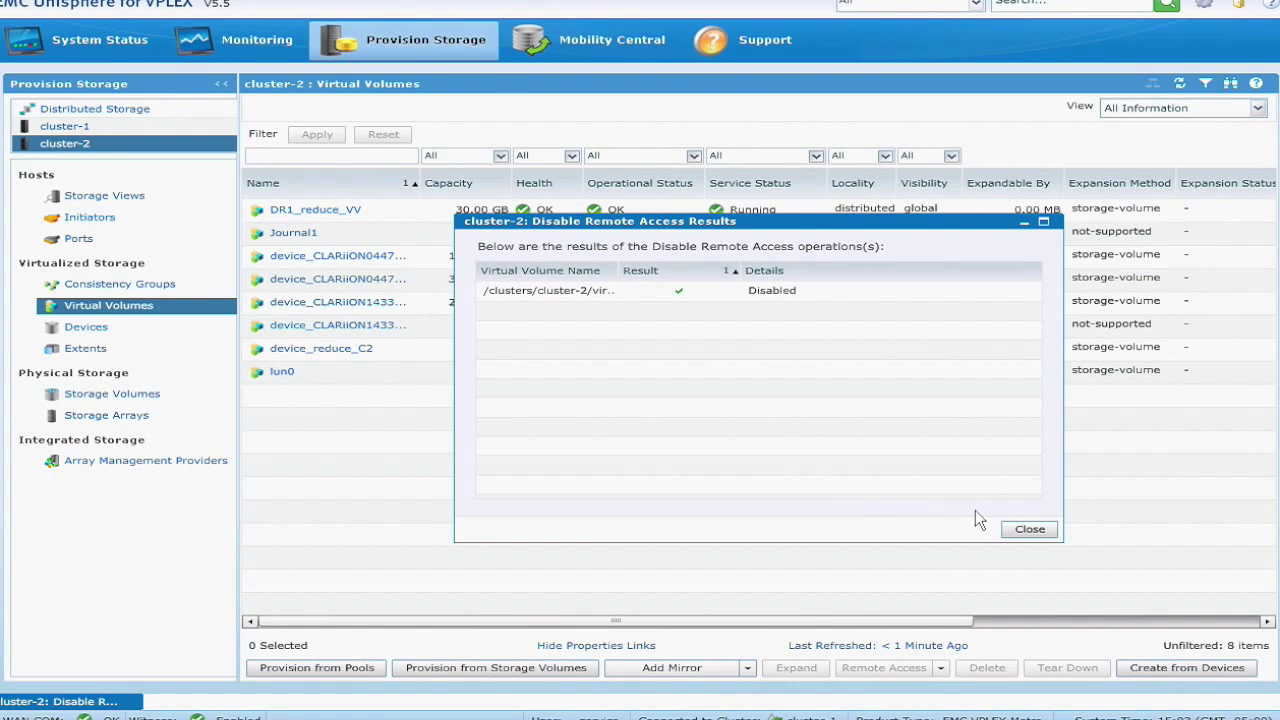
left_click(1027, 530)
left_click(697, 350)
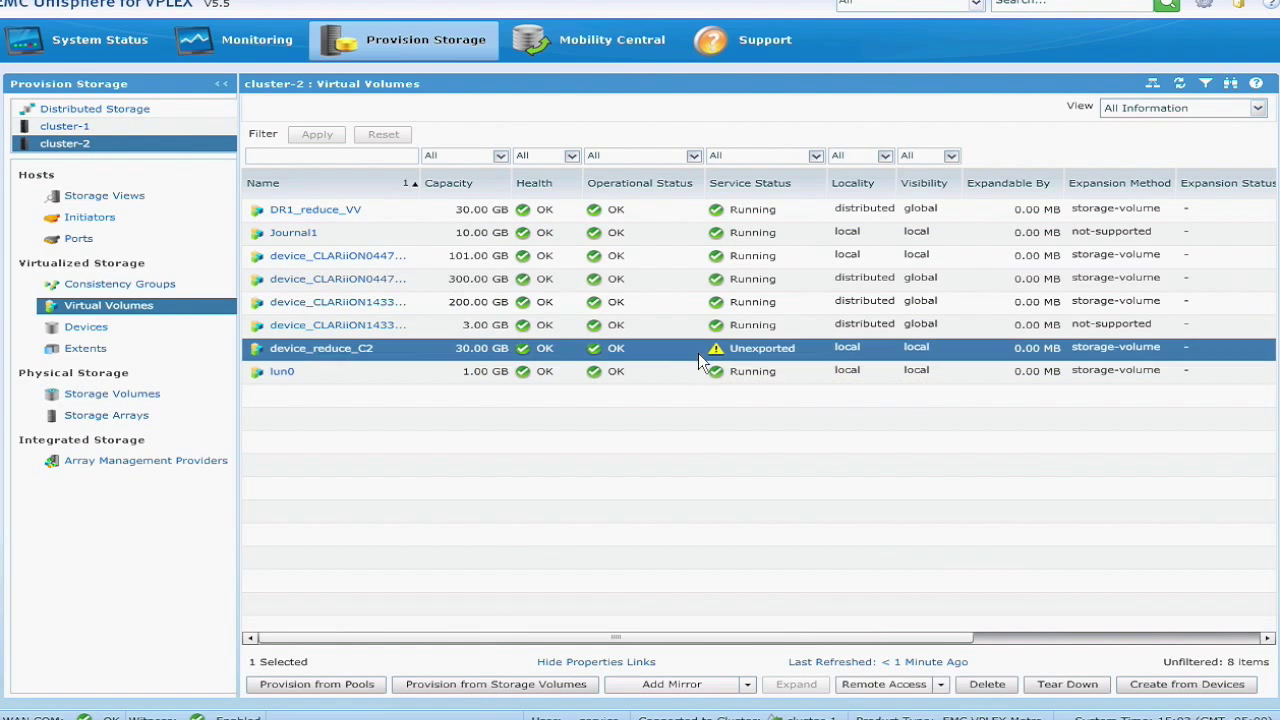
Tear down device_reduce_C2, leaving seven virtual volumes on cluster-2.
left_click(1067, 686)
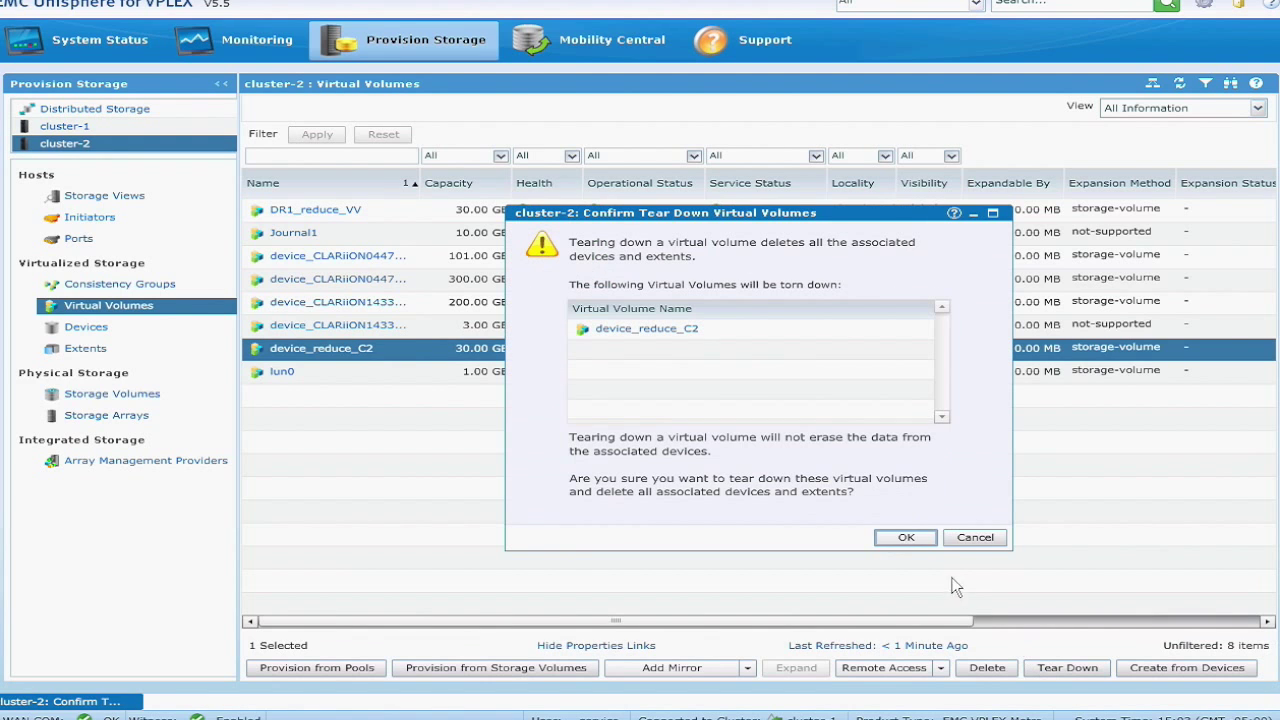
left_click(900, 540)
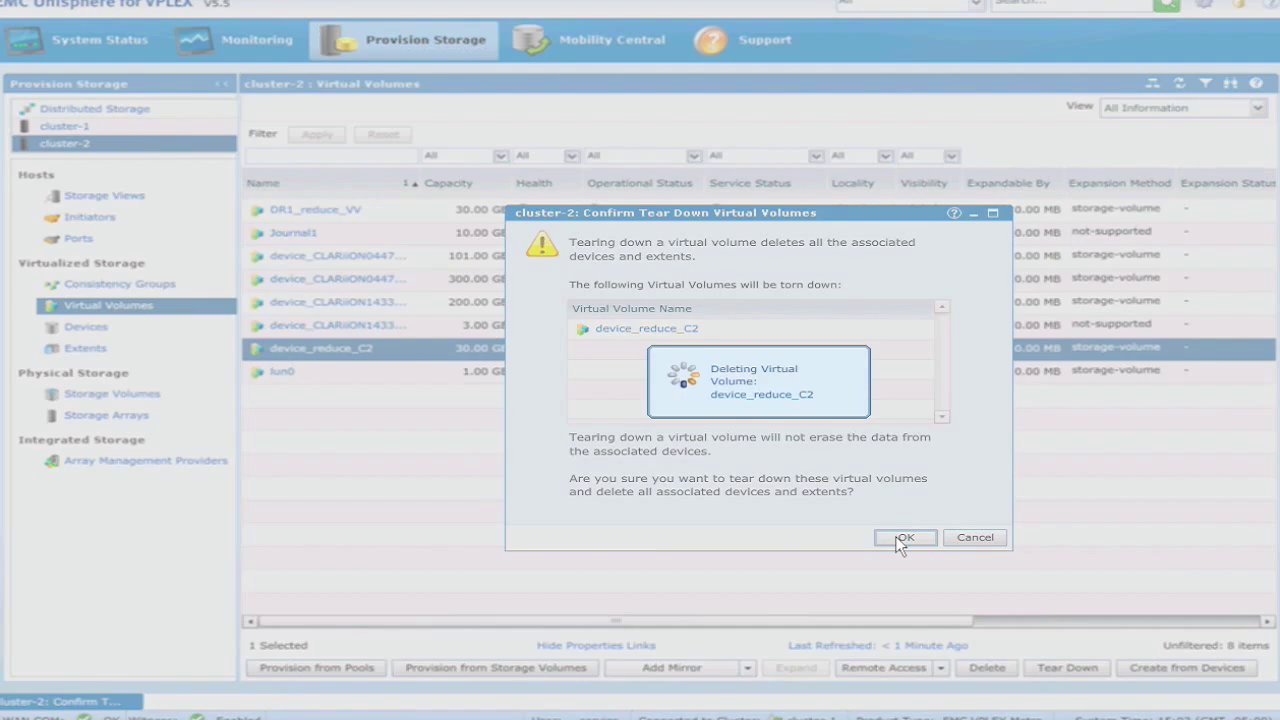
left_click(1028, 529)
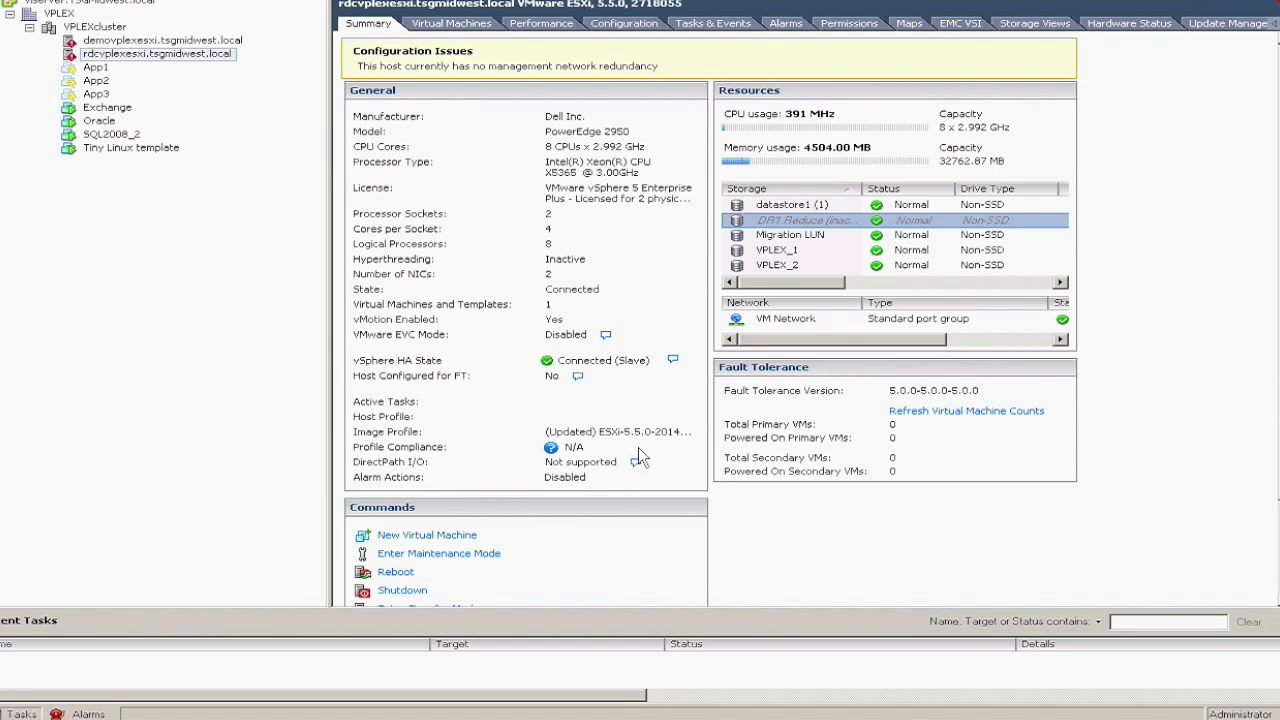
left_click(141, 148)
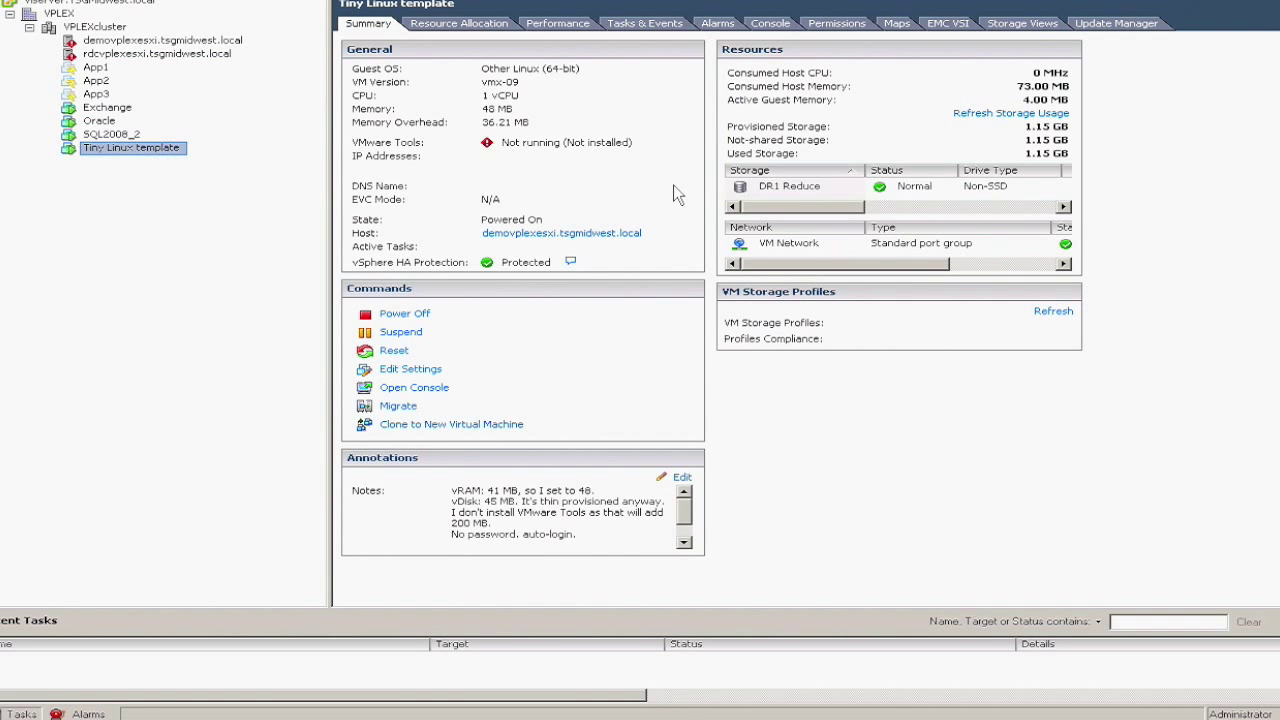
left_click(768, 24)
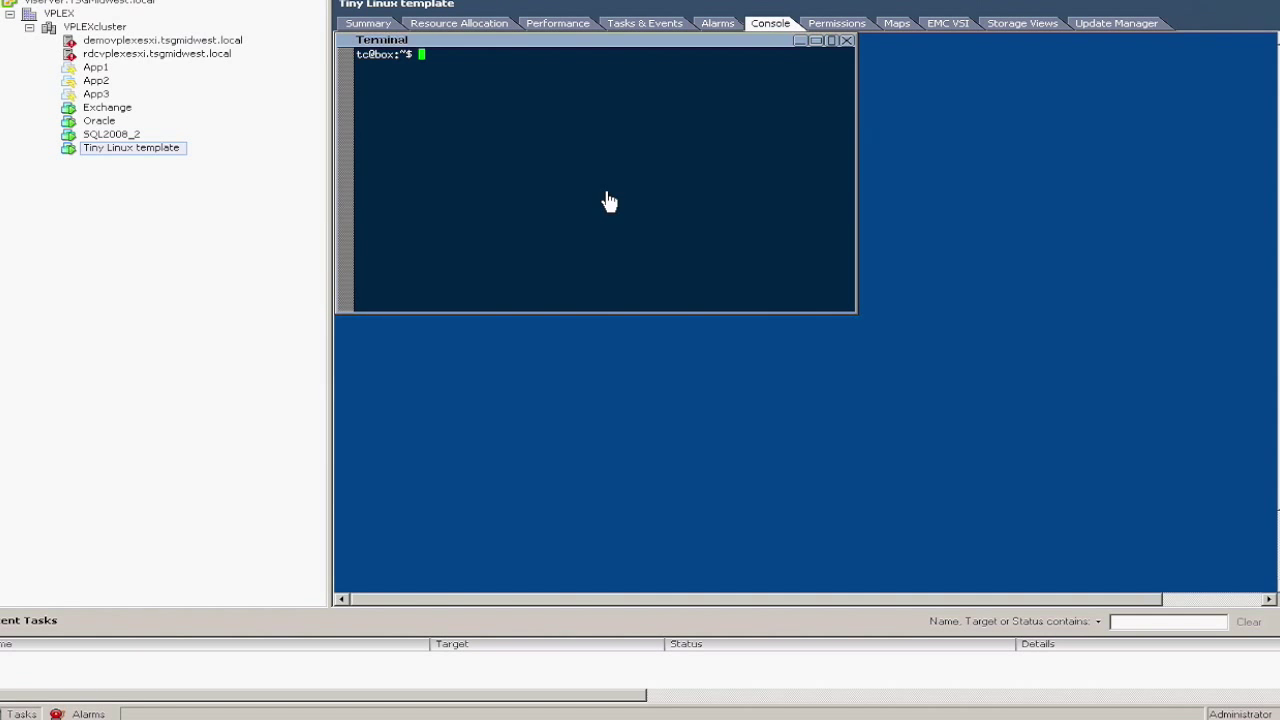
left_click(348, 30)
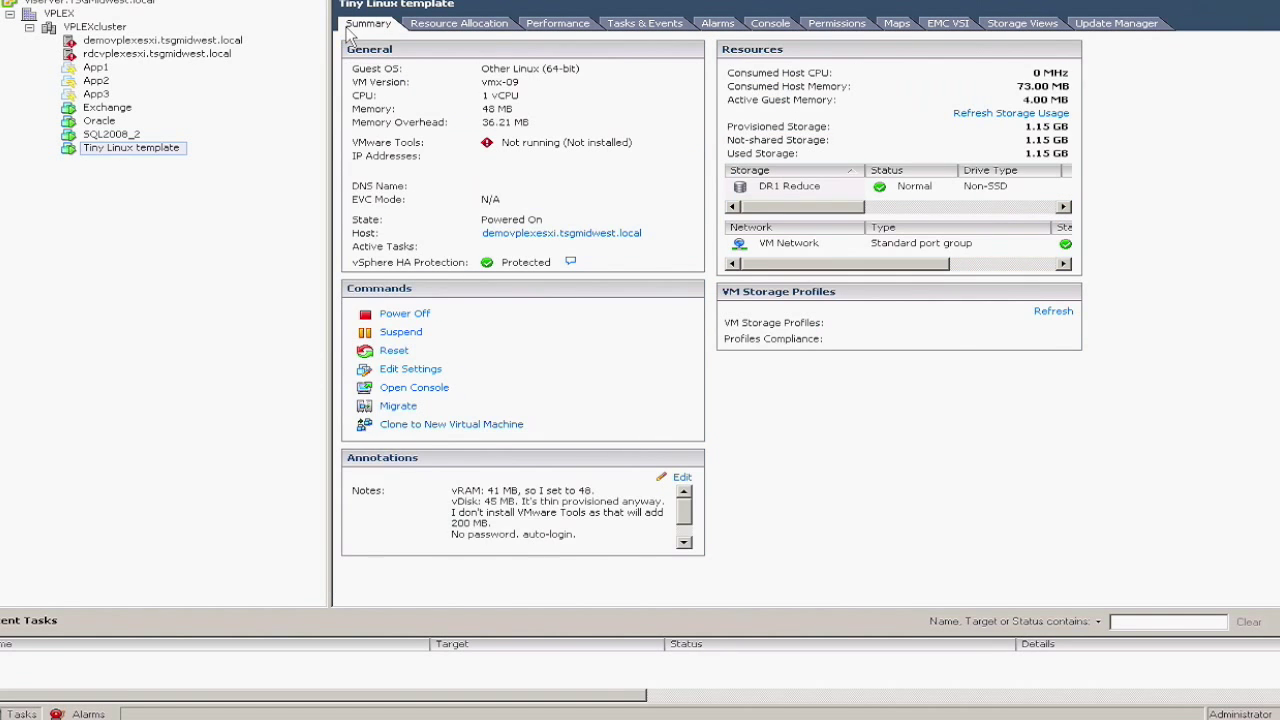
left_click(108, 54)
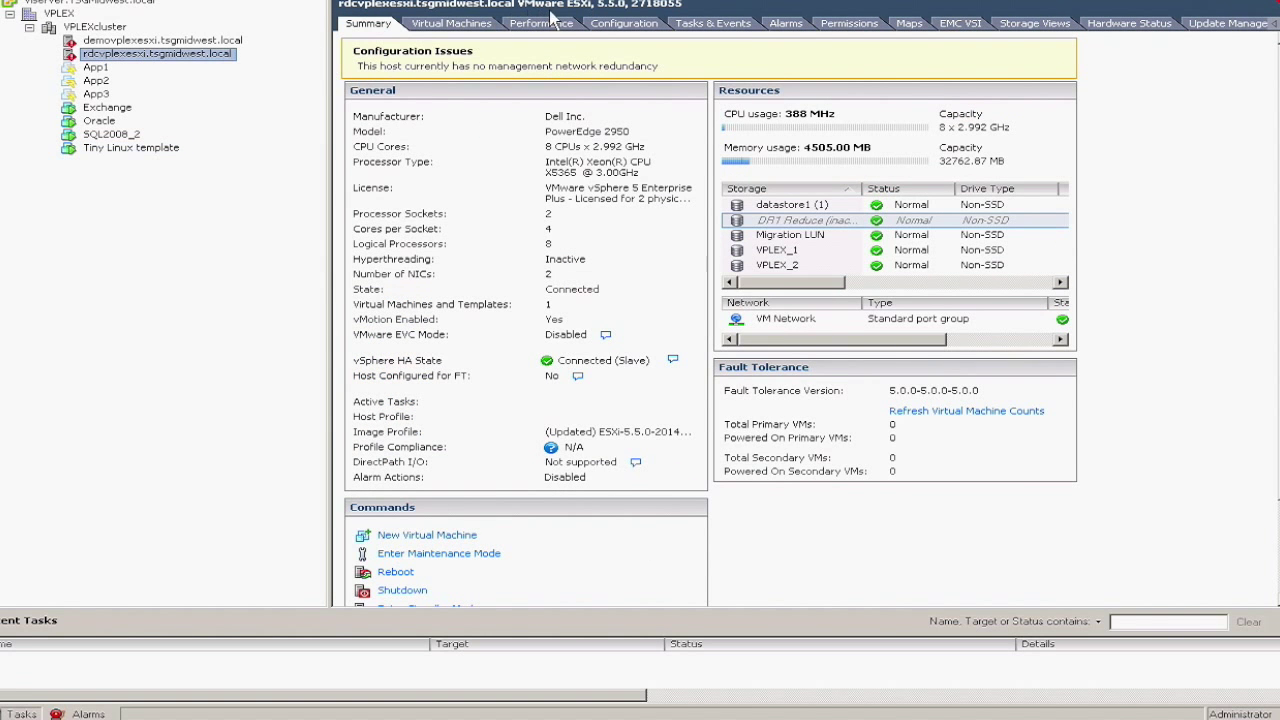
Rescan all storage adapters for new devices and VMFS volumes, then check the host's datastores.
left_click(622, 24)
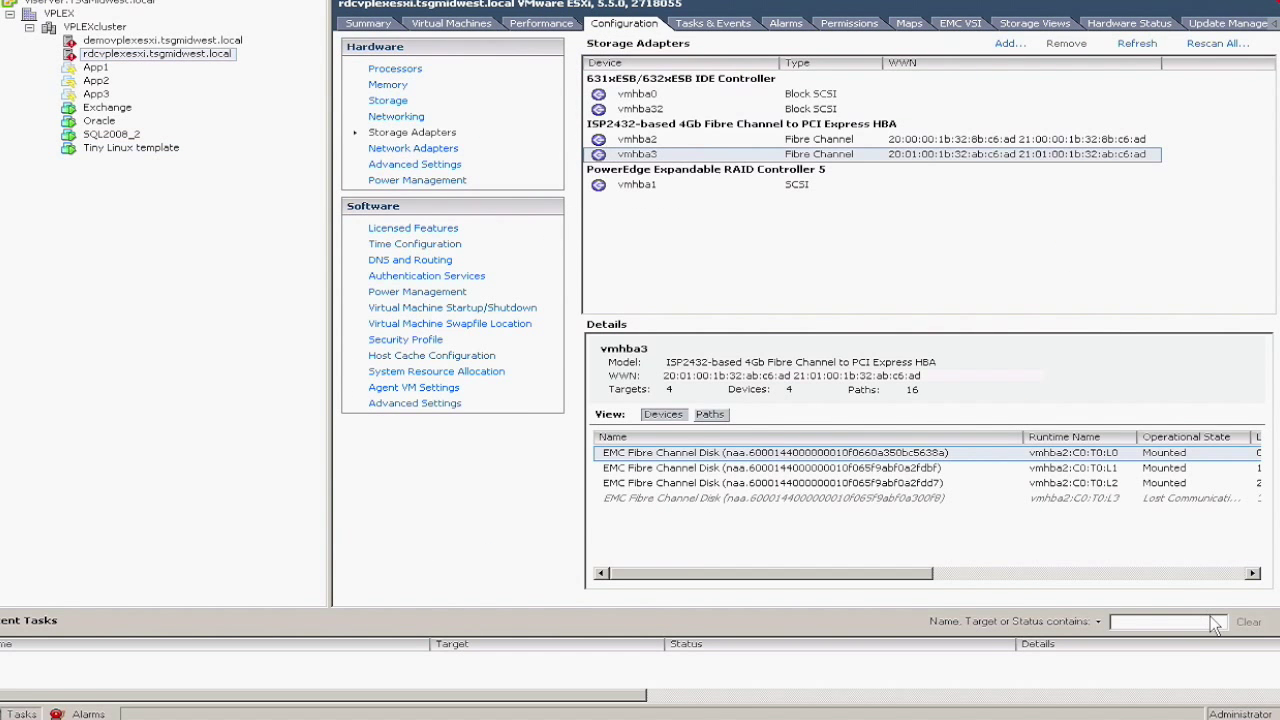
left_click(1200, 46)
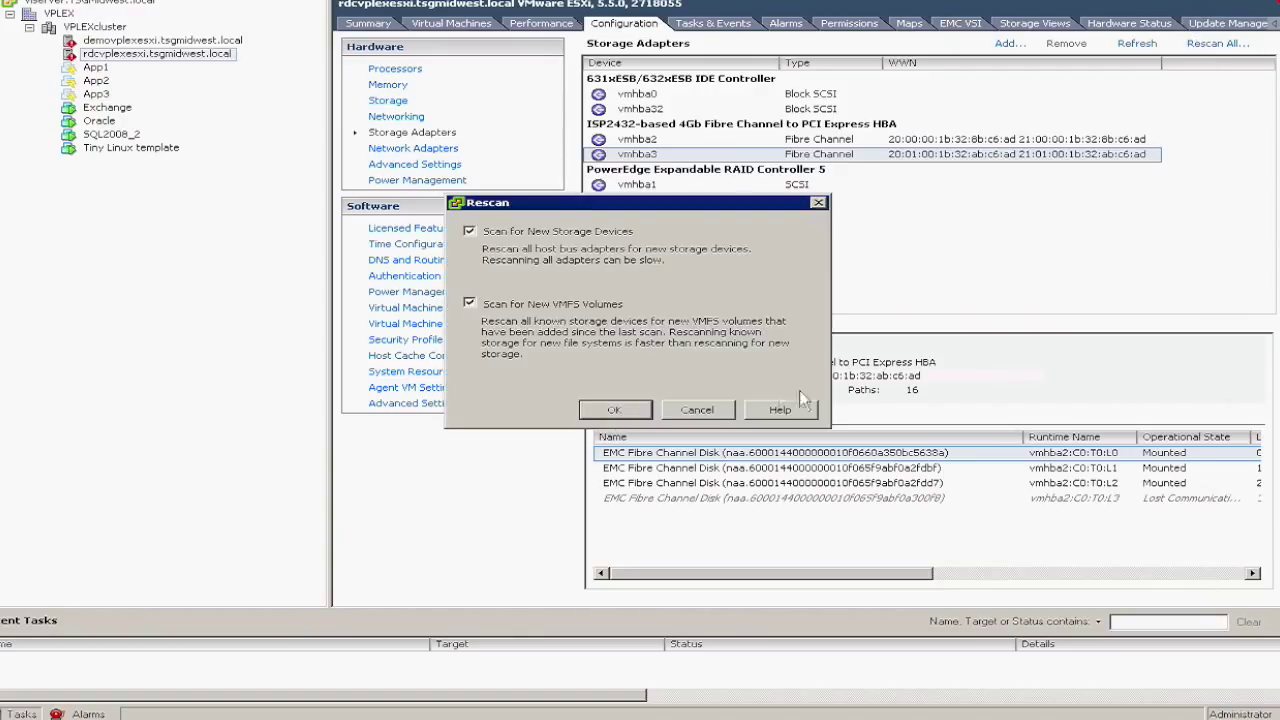
left_click(614, 411)
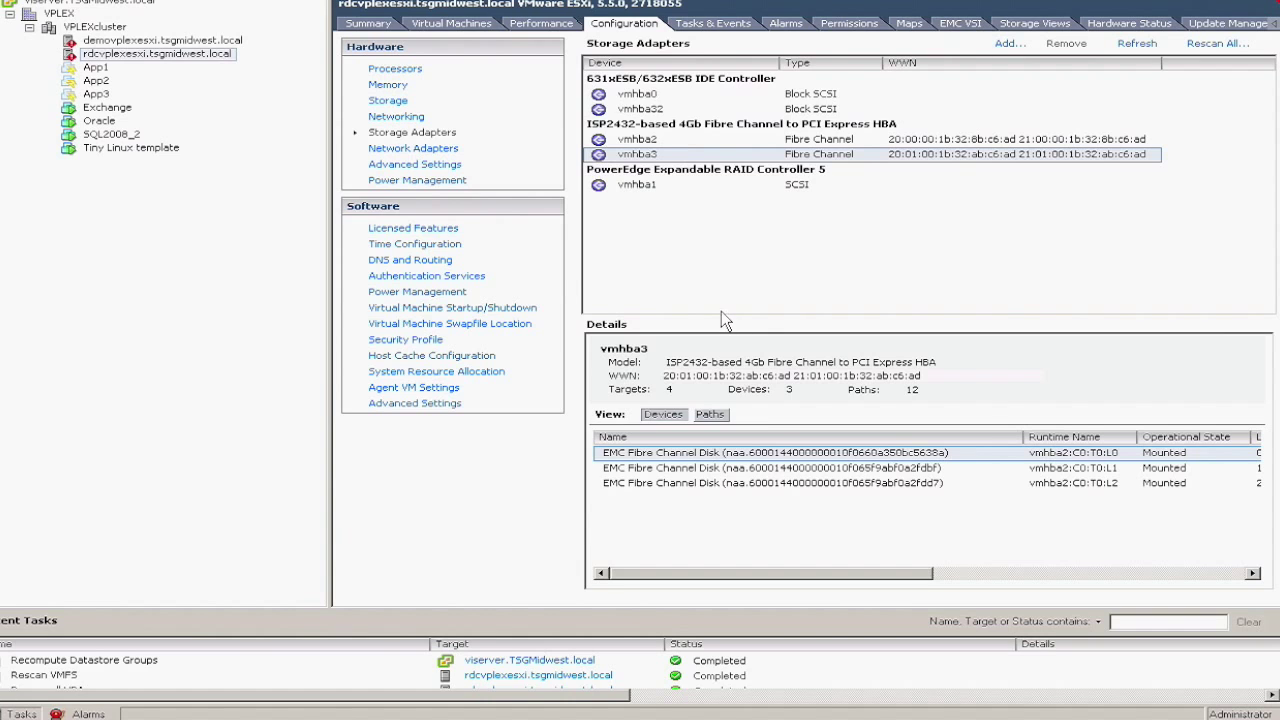
left_click(368, 24)
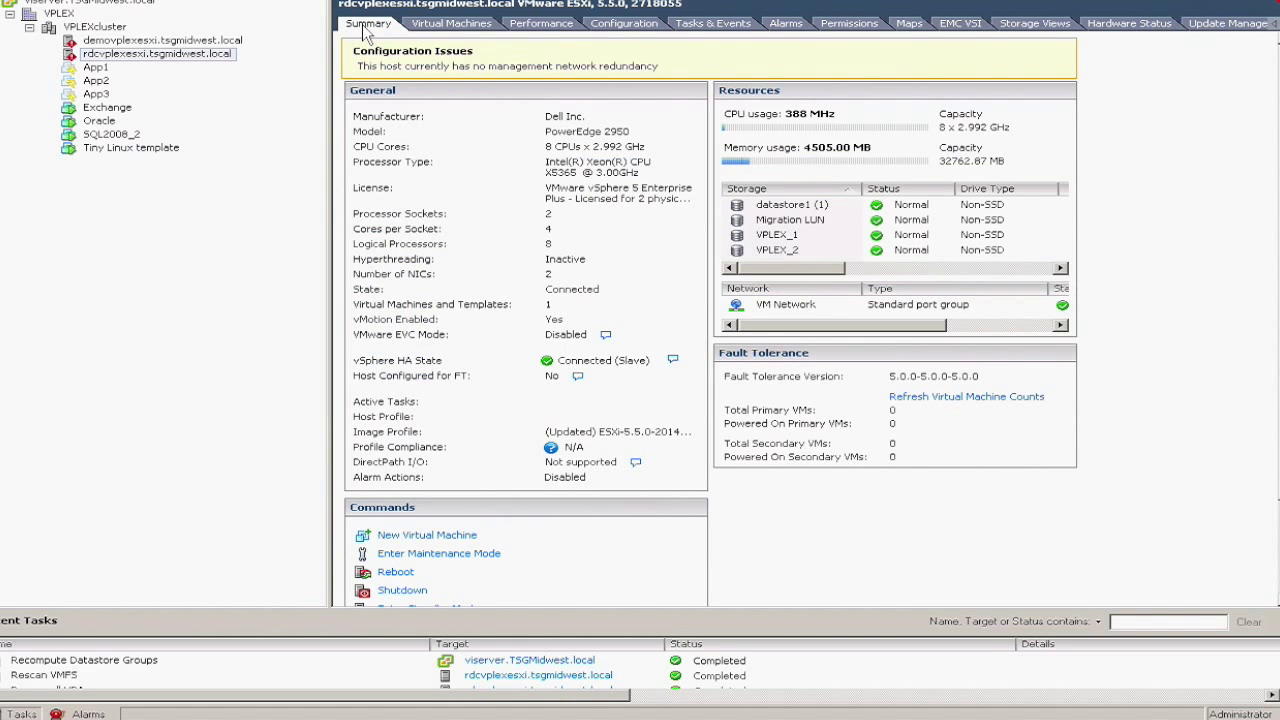